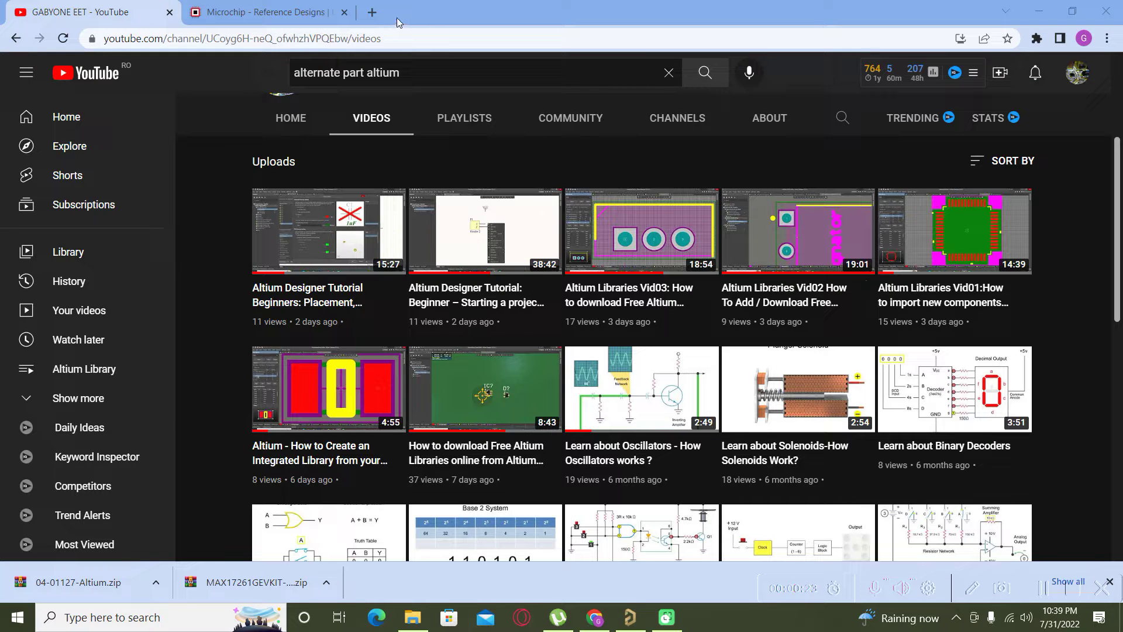
Search Google for "ultra librarian" in a new tab and open the Ultra Librarian website.
{"action": "left_click", "coordinate": [372, 13]}
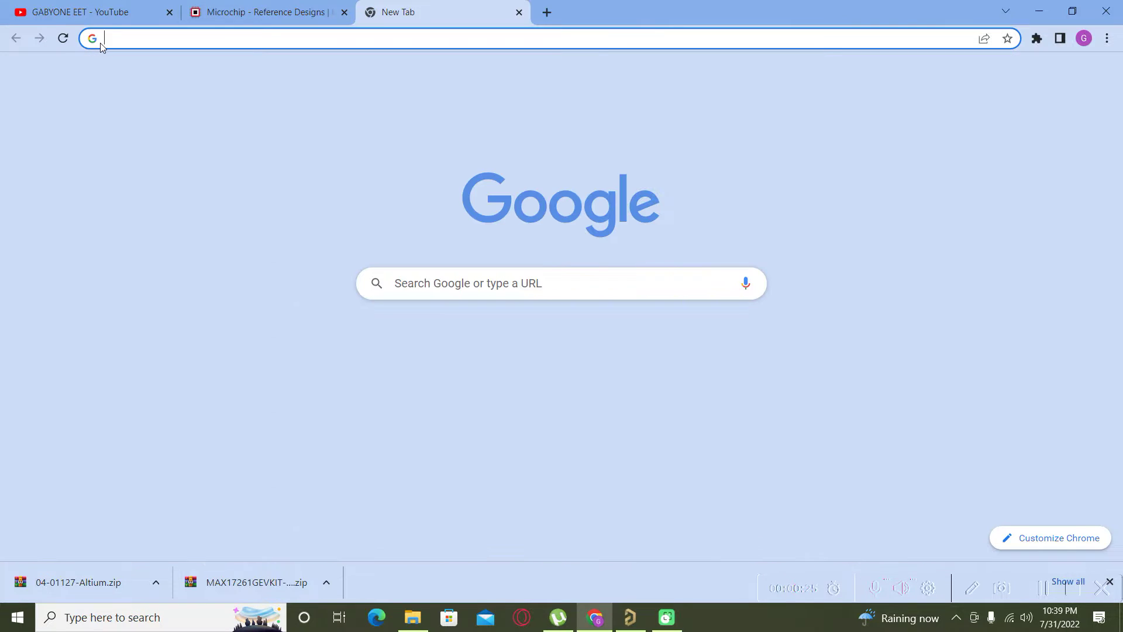
{"action": "left_click", "coordinate": [471, 359]}
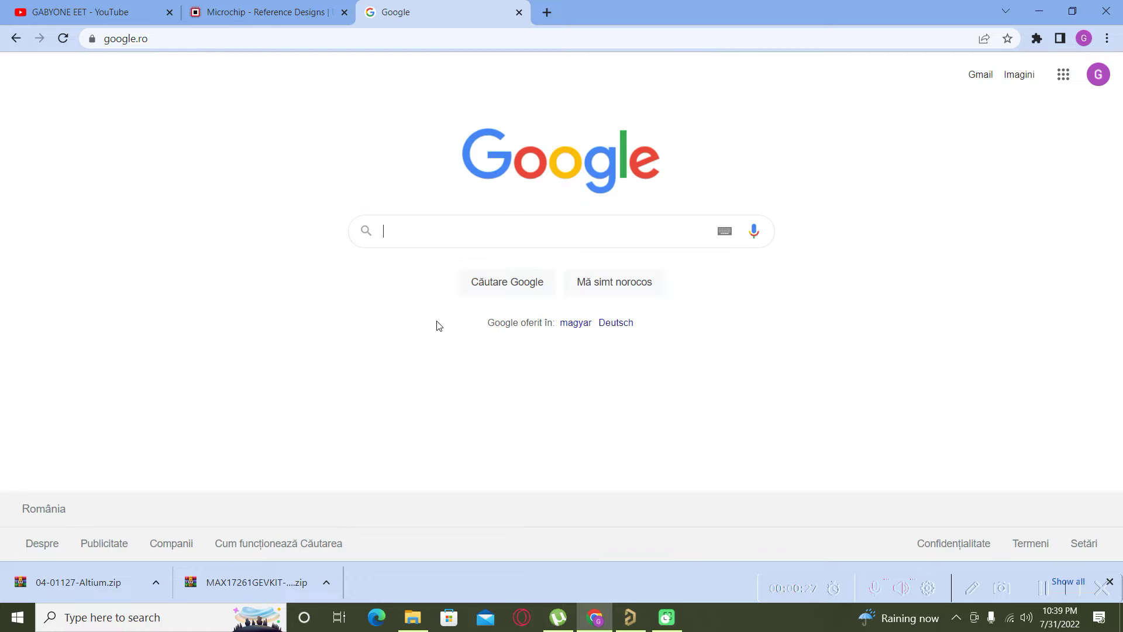
{"action": "left_click", "coordinate": [409, 227]}
{"action": "type", "text": "ultra"}
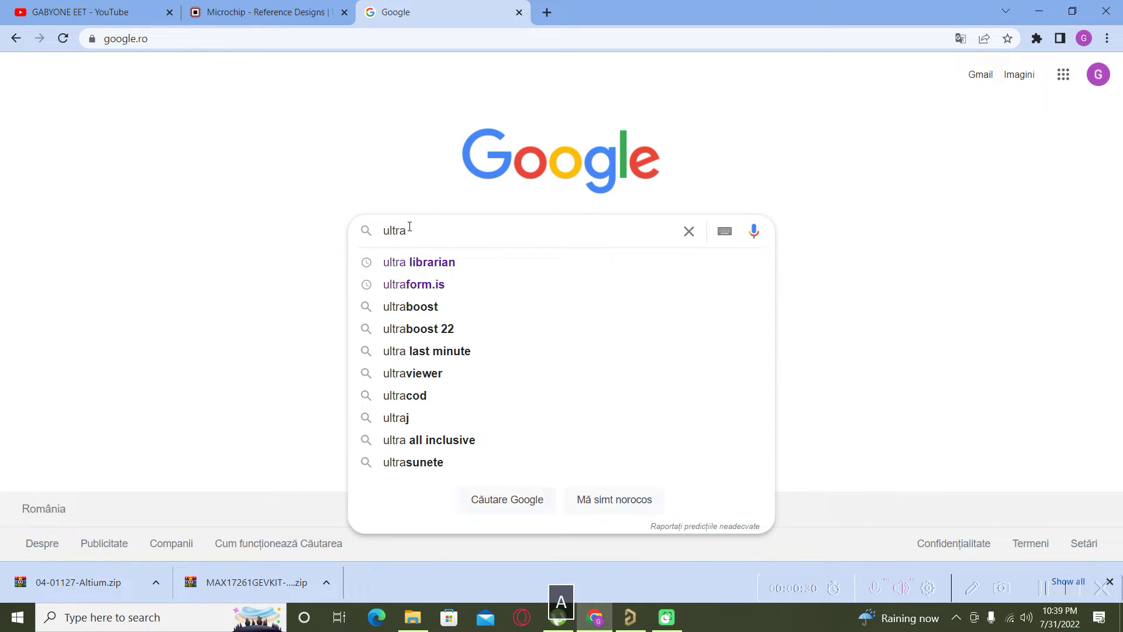
{"action": "left_click", "coordinate": [414, 261]}
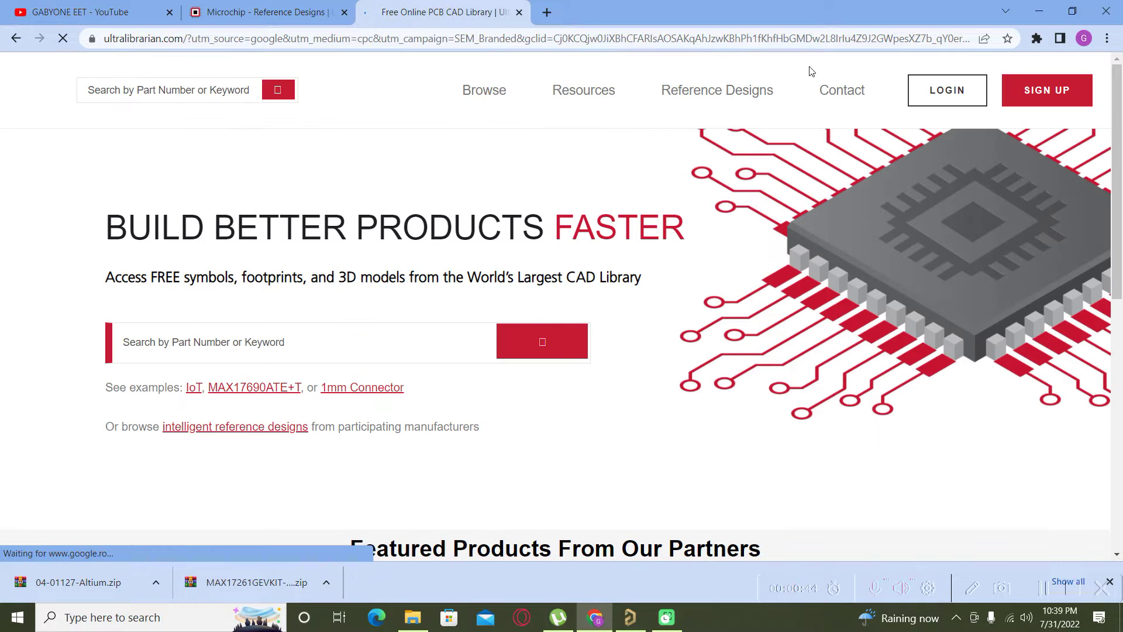
Log in to Ultra Librarian, look through the recently downloaded parts, and return to the site's home page.
{"action": "left_click", "coordinate": [953, 94]}
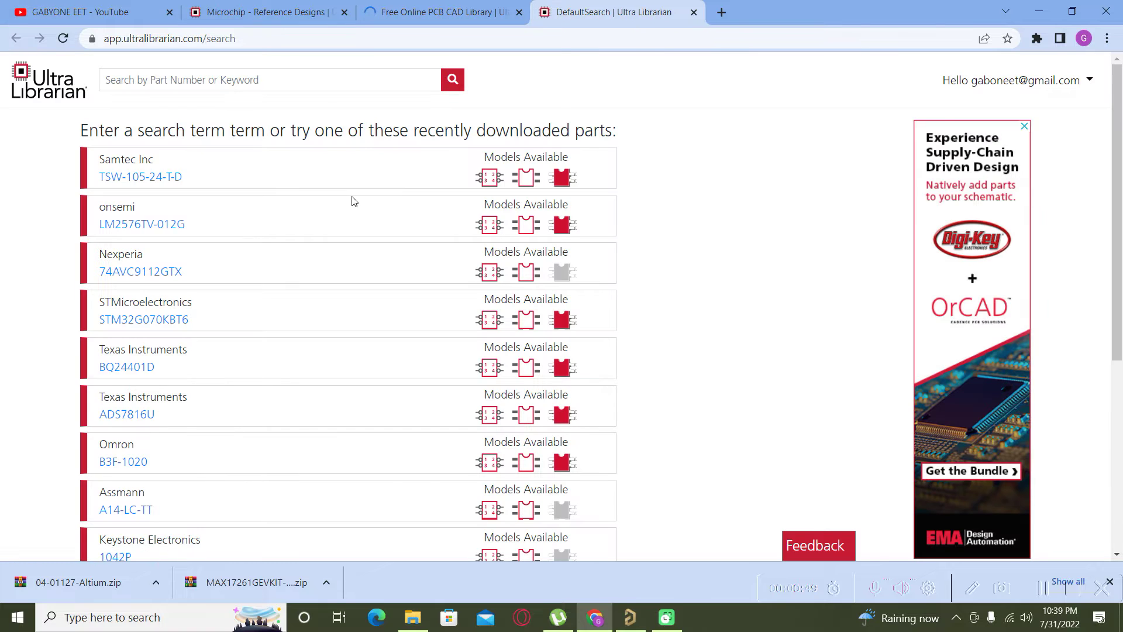
{"action": "scroll", "coordinate": [796, 245], "scroll_direction": "down", "scroll_amount": 5}
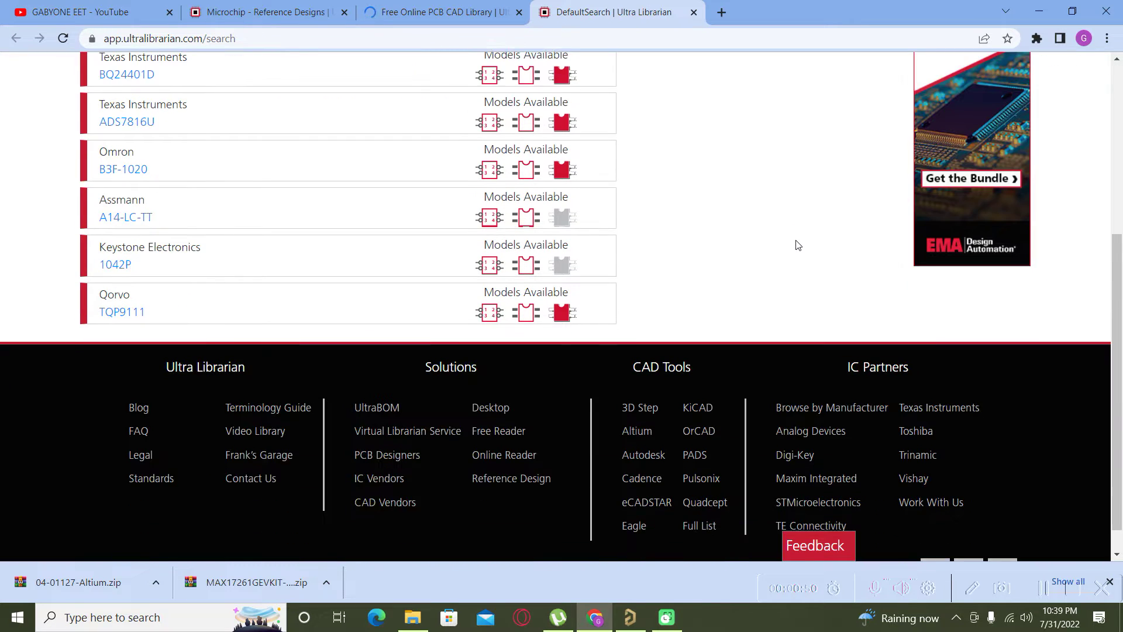
{"action": "scroll", "coordinate": [796, 245], "scroll_direction": "up", "scroll_amount": 5}
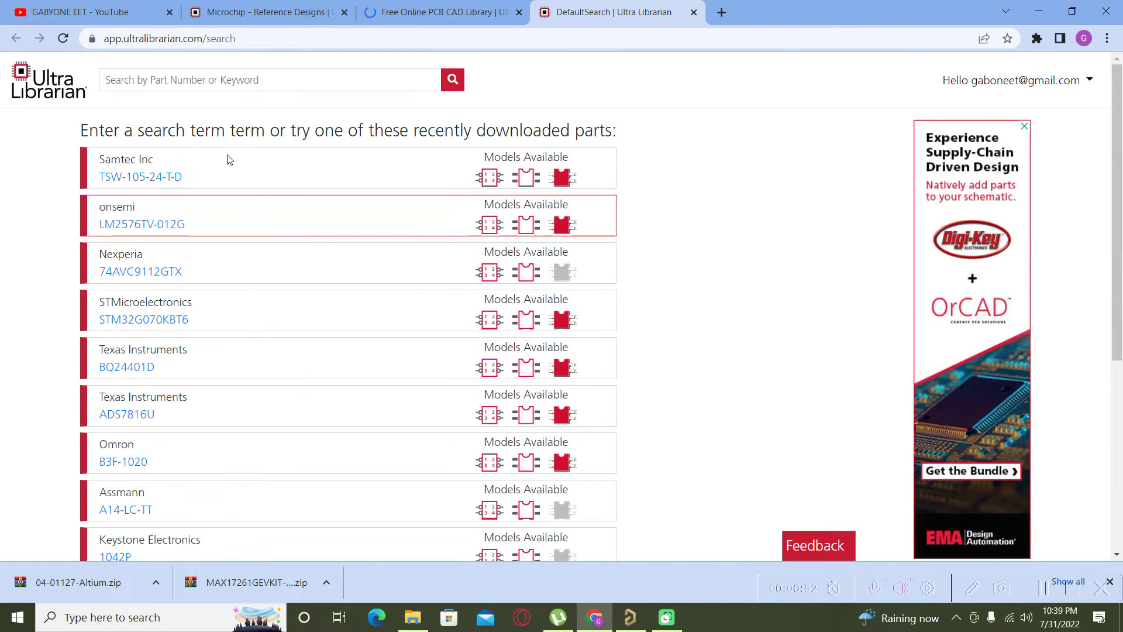
{"action": "left_click", "coordinate": [34, 89]}
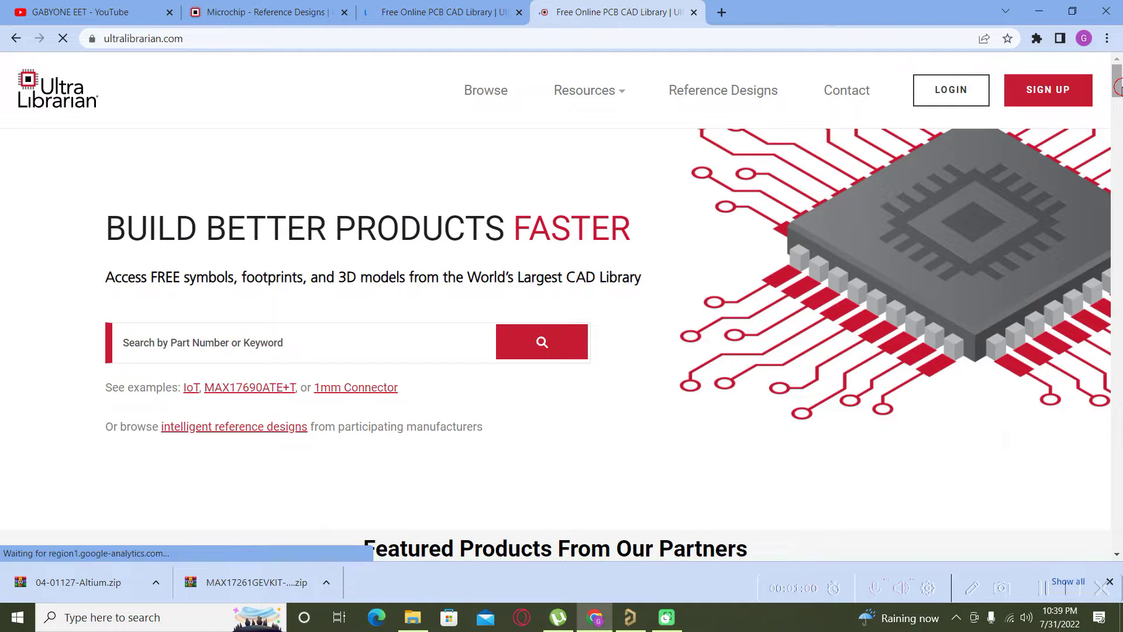
Find the Reference Designs section on the home page and open the full list of reference designs.
{"action": "scroll", "coordinate": [800, 408], "scroll_direction": "up", "scroll_amount": 8}
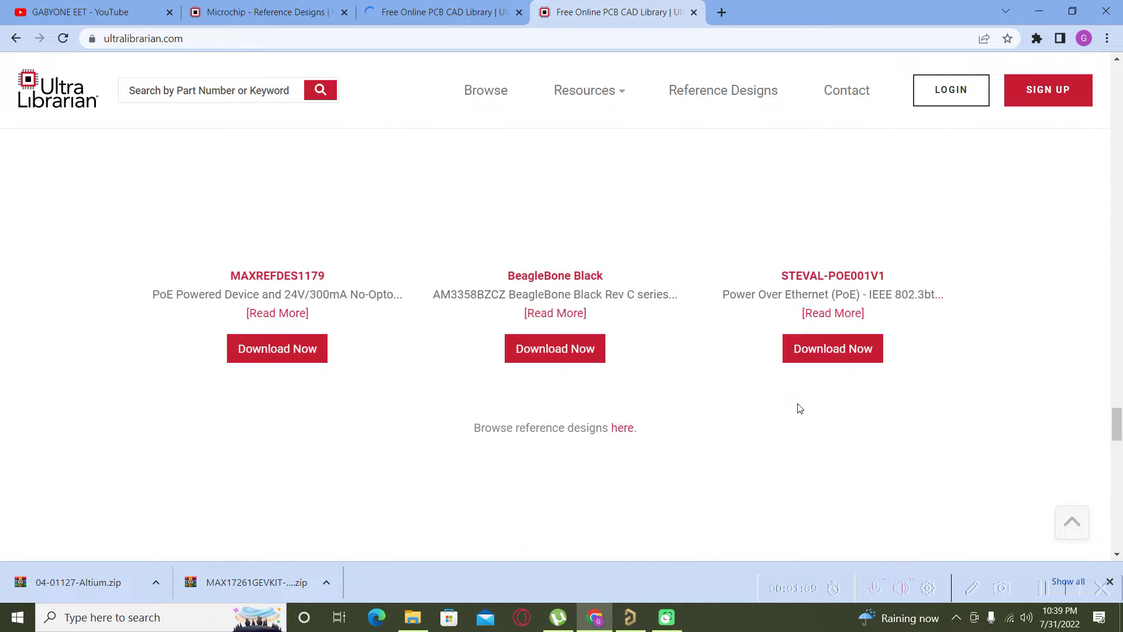
{"action": "scroll", "coordinate": [567, 334], "scroll_direction": "up", "scroll_amount": 4}
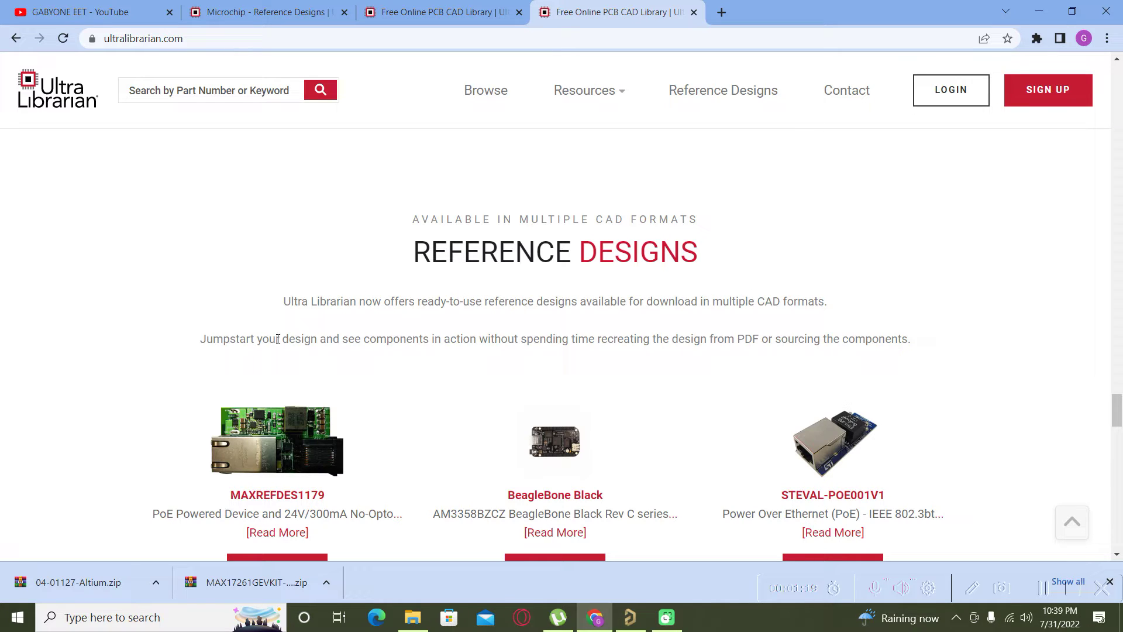
{"action": "scroll", "coordinate": [792, 284], "scroll_direction": "down", "scroll_amount": 1}
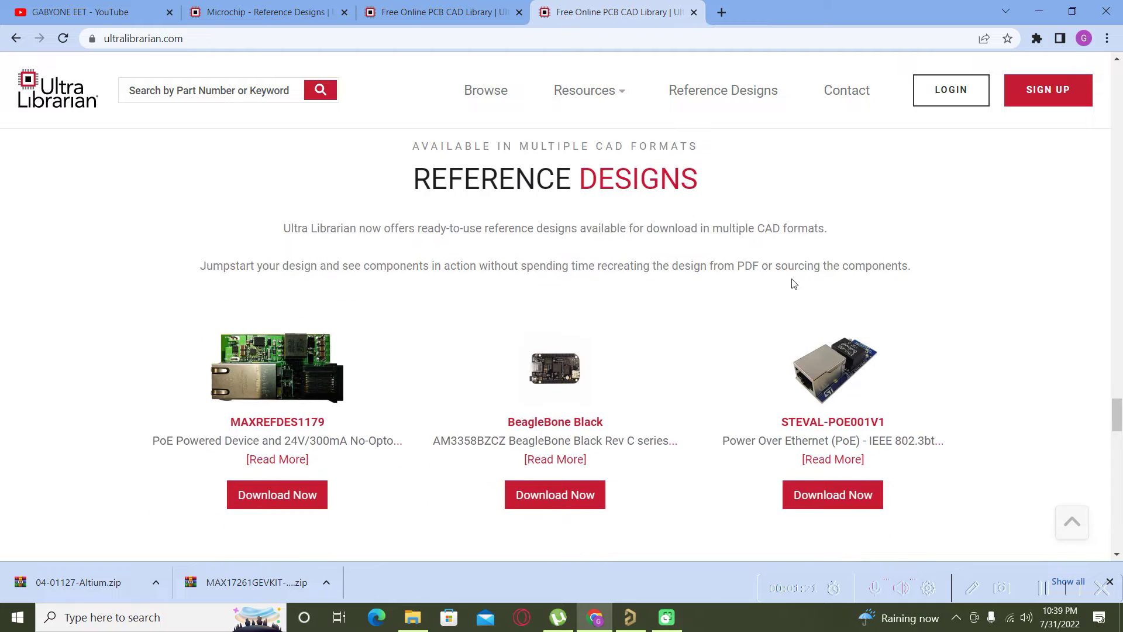
{"action": "scroll", "coordinate": [793, 281], "scroll_direction": "down", "scroll_amount": 1}
{"action": "scroll", "coordinate": [791, 279], "scroll_direction": "down", "scroll_amount": 1}
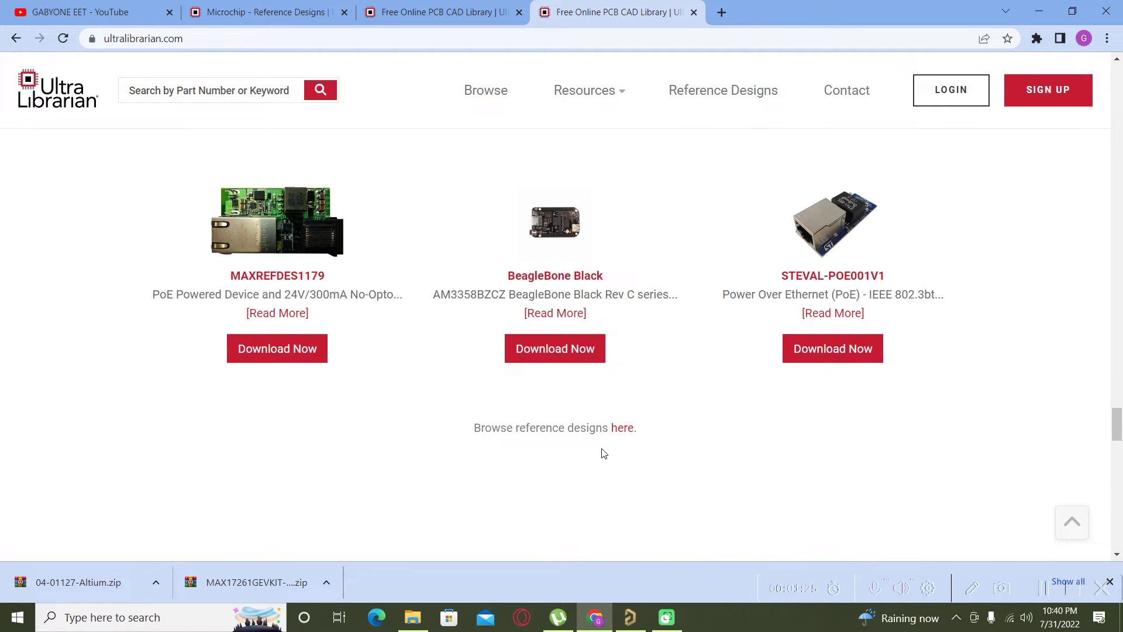
{"action": "left_click", "coordinate": [623, 429]}
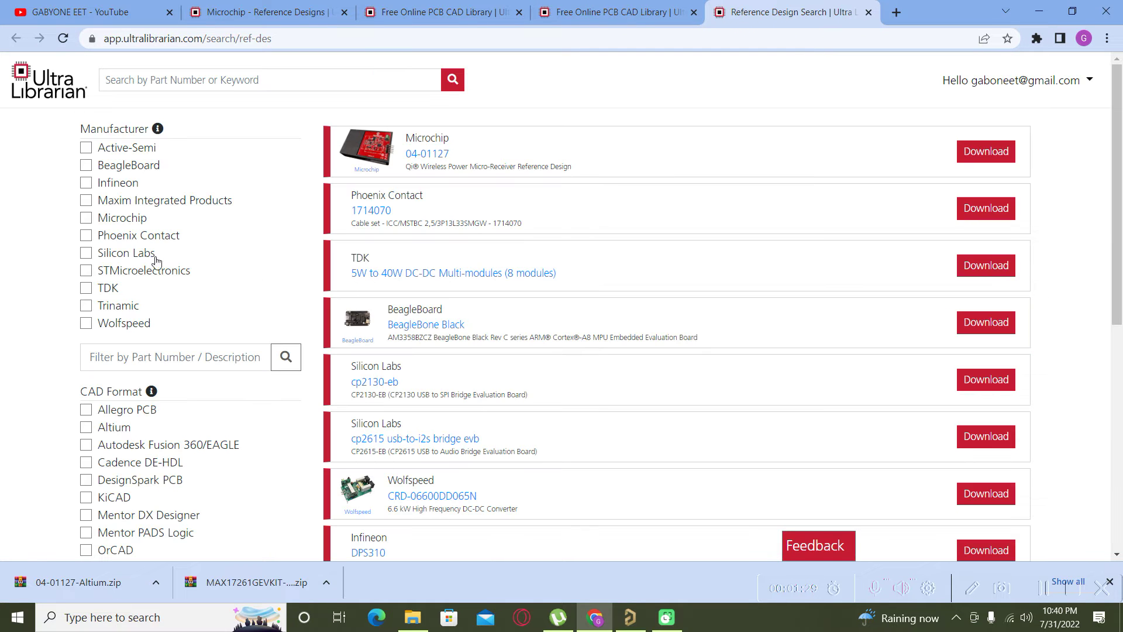
Filter the reference designs by the Altium CAD format and download the Altium version of Microchip's 04-01127 design.
{"action": "scroll", "coordinate": [71, 263], "scroll_direction": "down", "scroll_amount": 1}
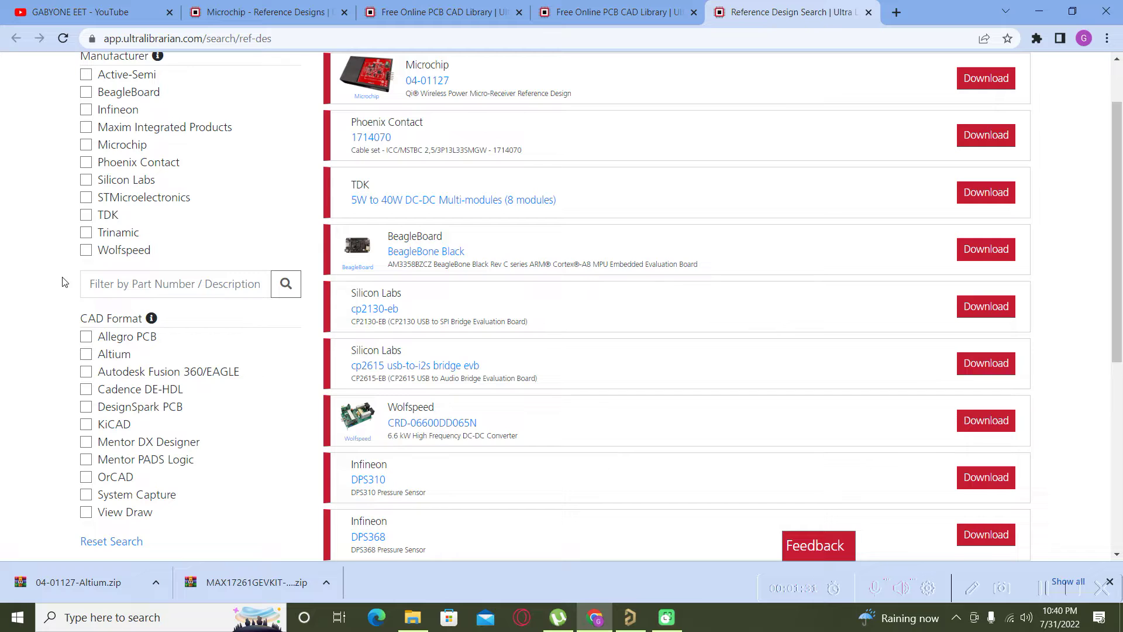
{"action": "left_click", "coordinate": [87, 354]}
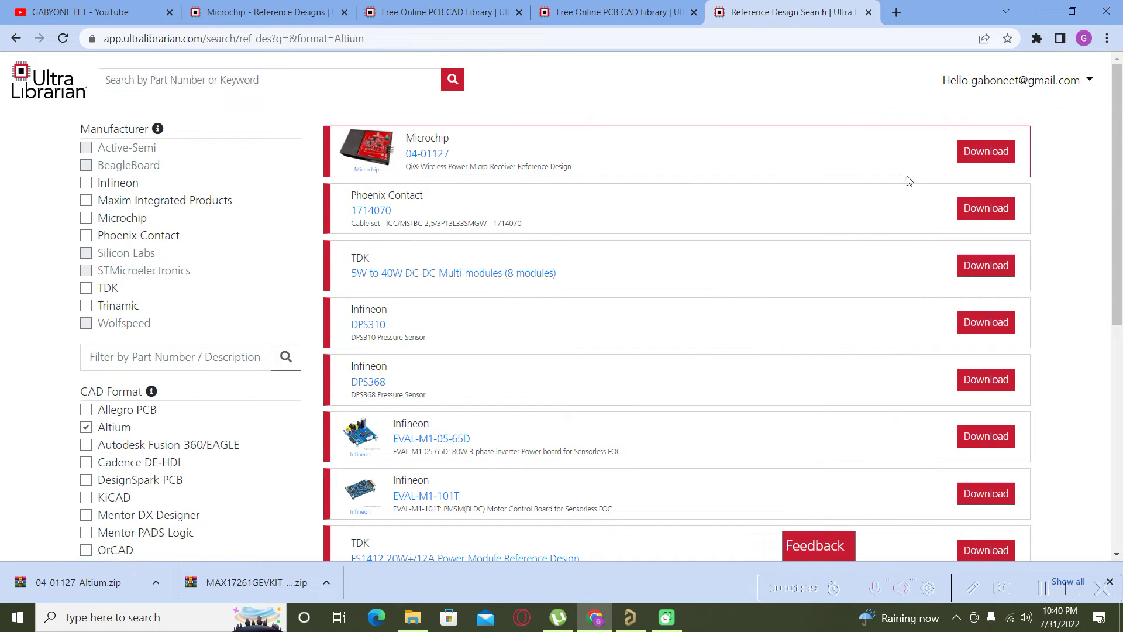
{"action": "left_click", "coordinate": [428, 153]}
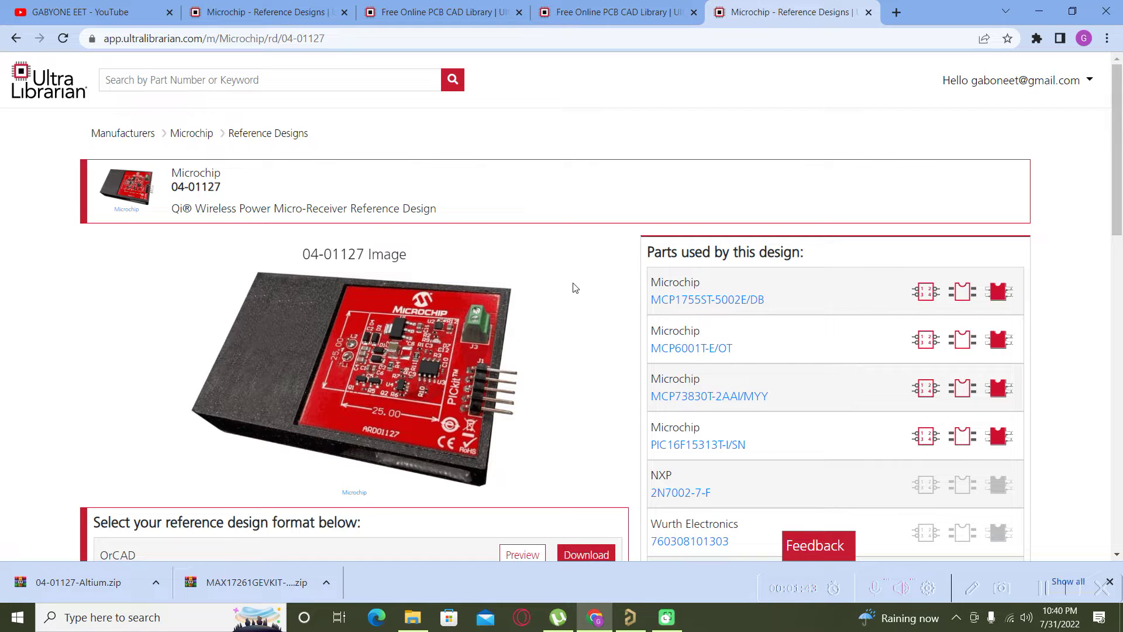
{"action": "scroll", "coordinate": [576, 288], "scroll_direction": "down", "scroll_amount": 2}
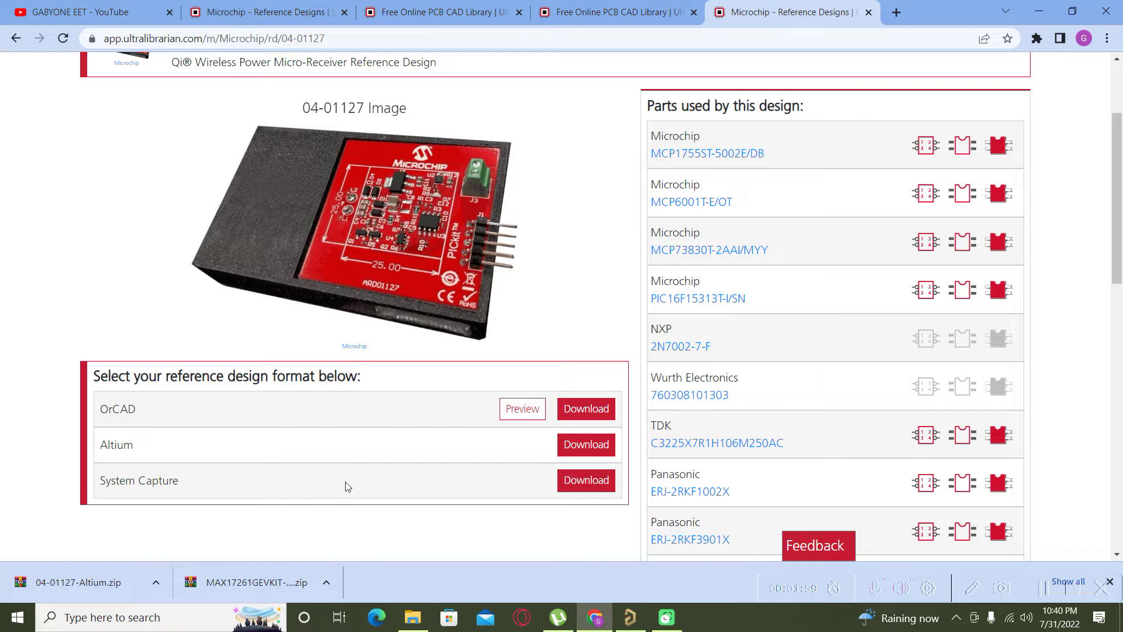
{"action": "left_click", "coordinate": [582, 452]}
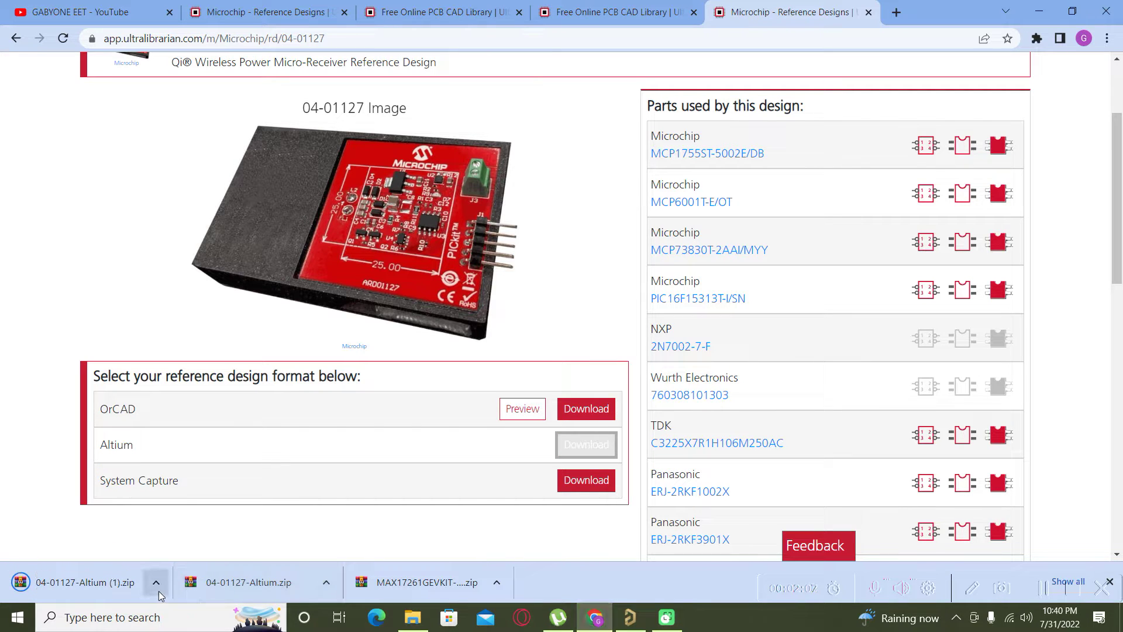
Extract the QI_Wireless_Power_Micro_Receiver folder from 04-01127-Altium.zip to the Downloads folder.
{"action": "left_click", "coordinate": [222, 581]}
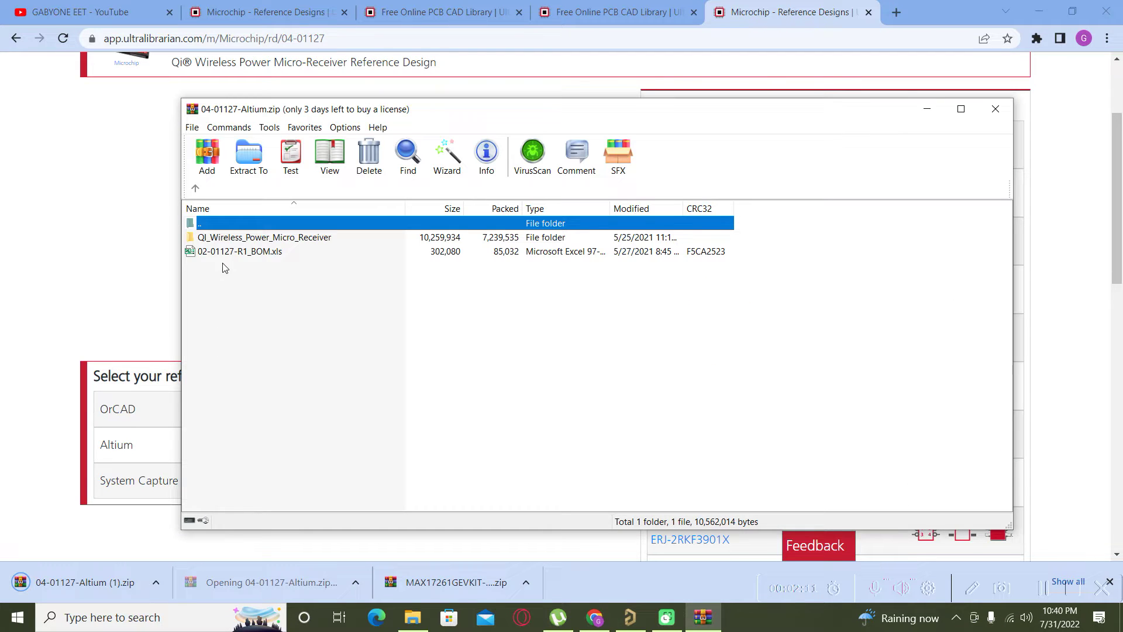
{"action": "left_click", "coordinate": [219, 237]}
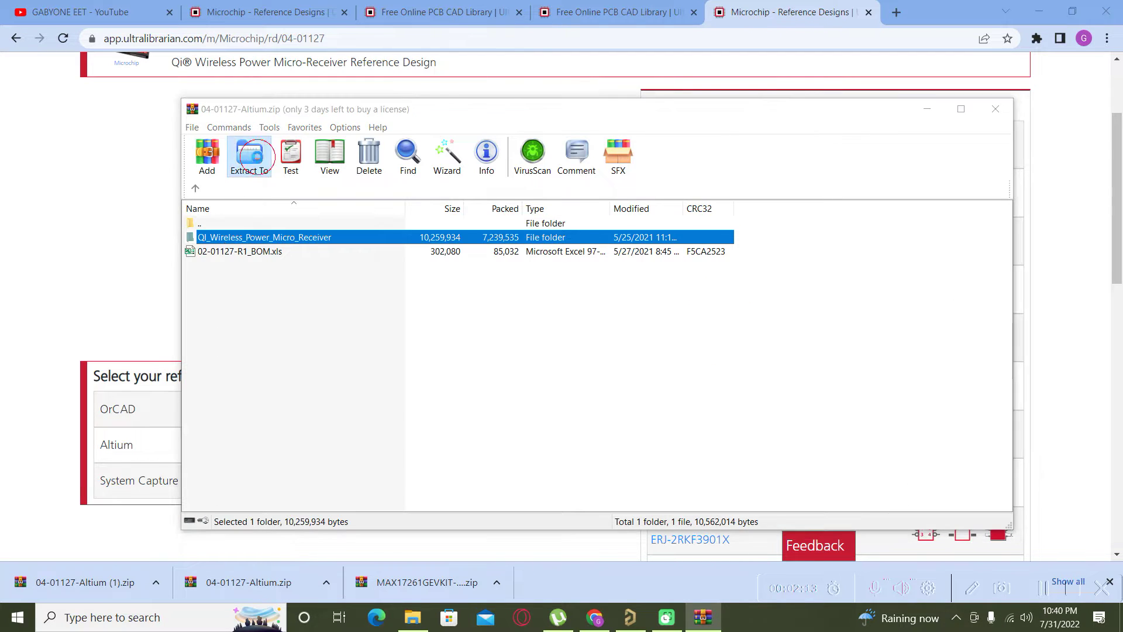
{"action": "left_click", "coordinate": [249, 155]}
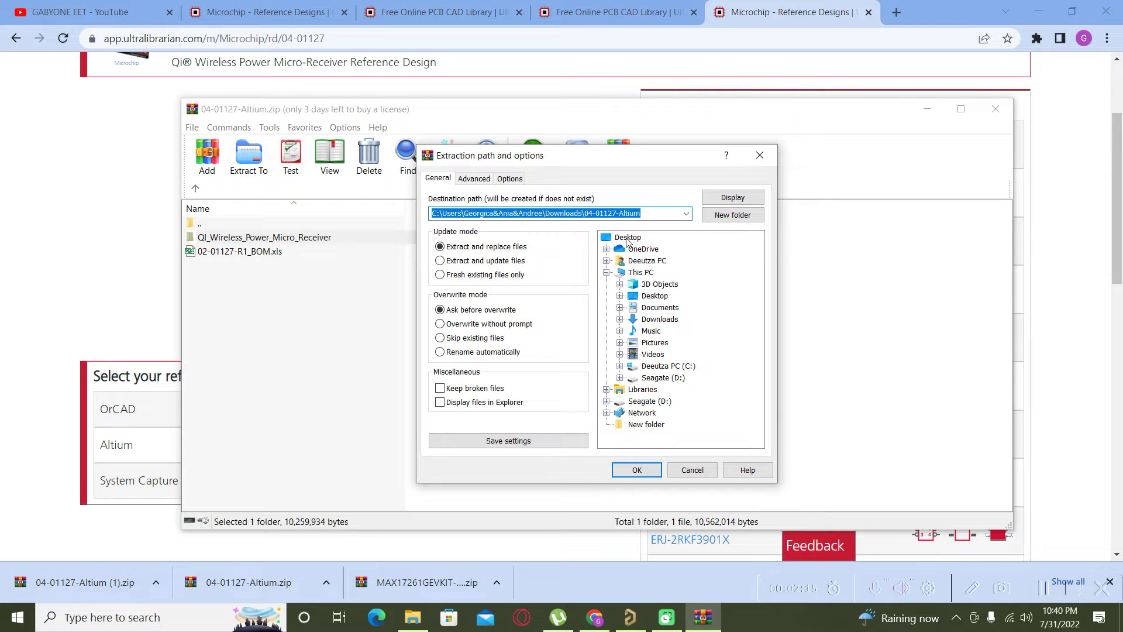
{"action": "left_click", "coordinate": [672, 324]}
{"action": "left_click", "coordinate": [636, 470]}
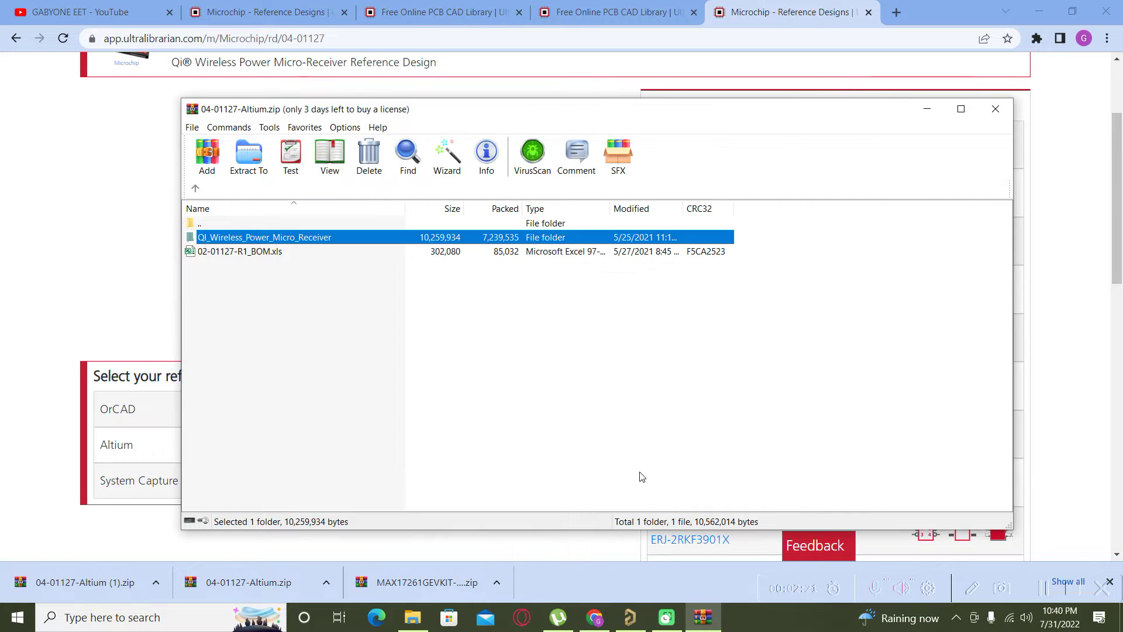
Switch to Altium Designer and open the project INT01127_Qi 1.1 Rx Wireless Charger from QI_Wireless_Power_Micro_Receiver in Downloads, then dismiss the messages.
{"action": "left_click", "coordinate": [631, 616]}
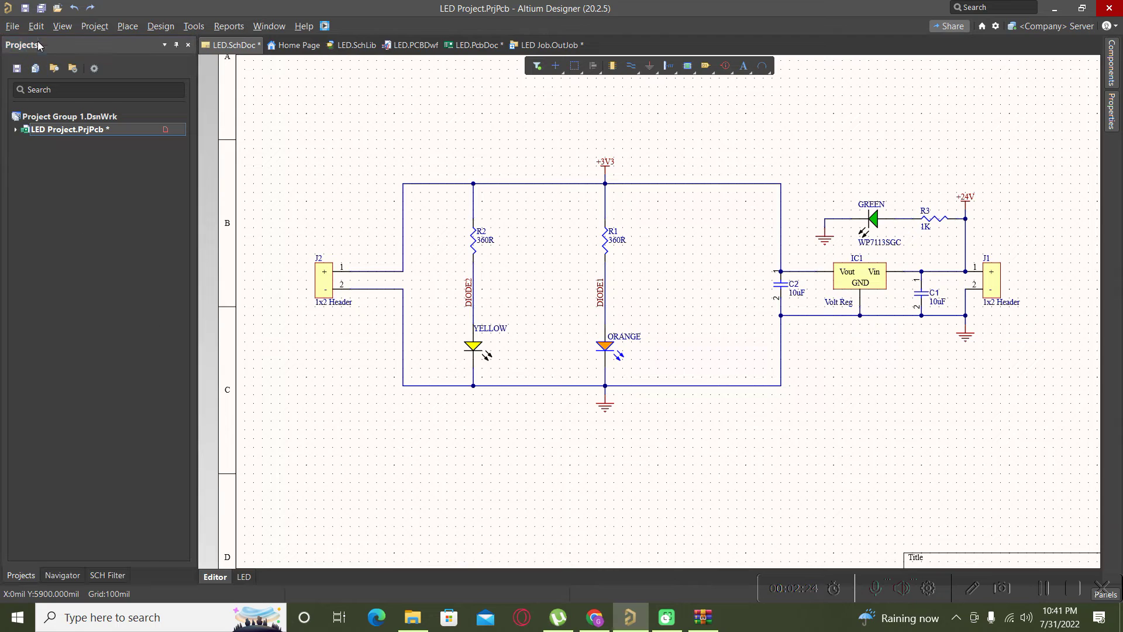
{"action": "left_click", "coordinate": [12, 26]}
{"action": "left_click", "coordinate": [49, 113]}
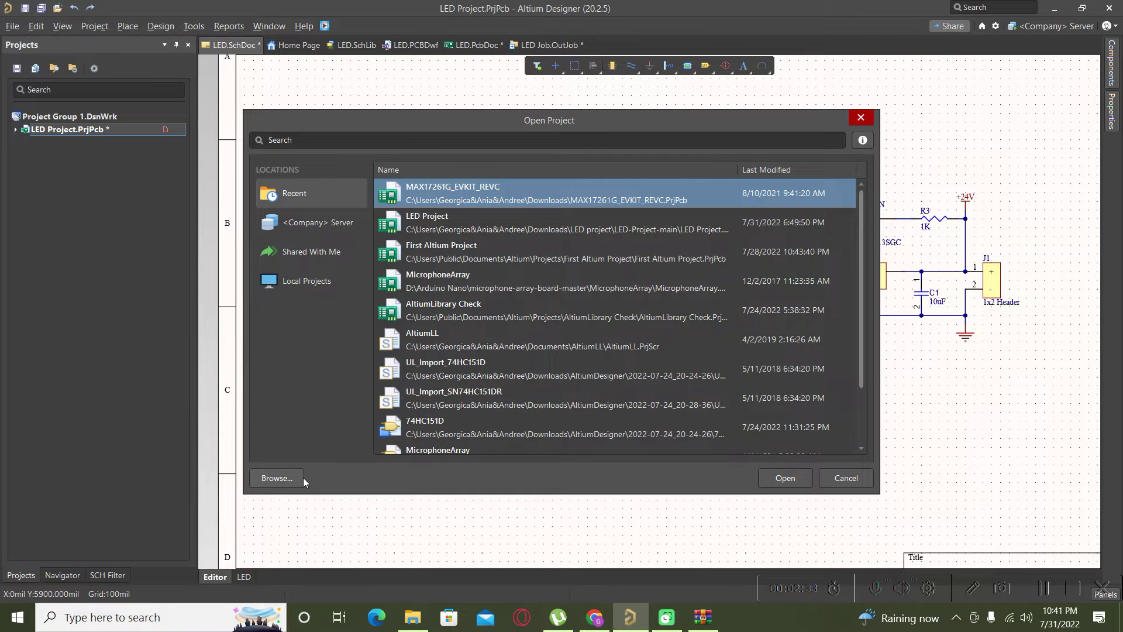
{"action": "left_click", "coordinate": [297, 486]}
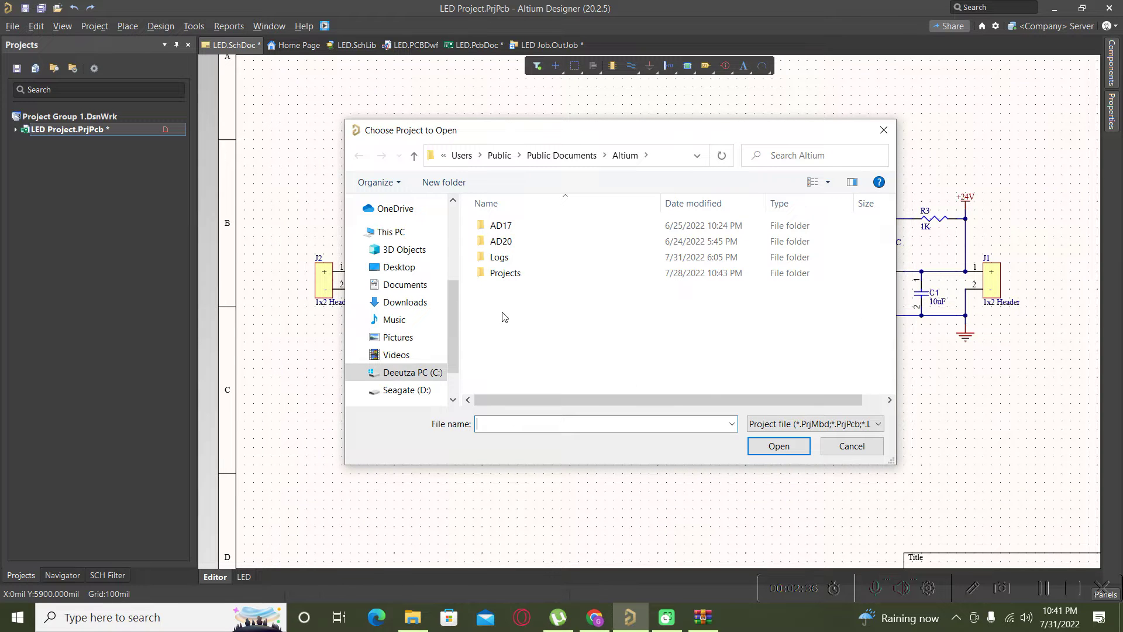
{"action": "left_click", "coordinate": [416, 302]}
{"action": "scroll", "coordinate": [598, 325], "scroll_direction": "down", "scroll_amount": 2}
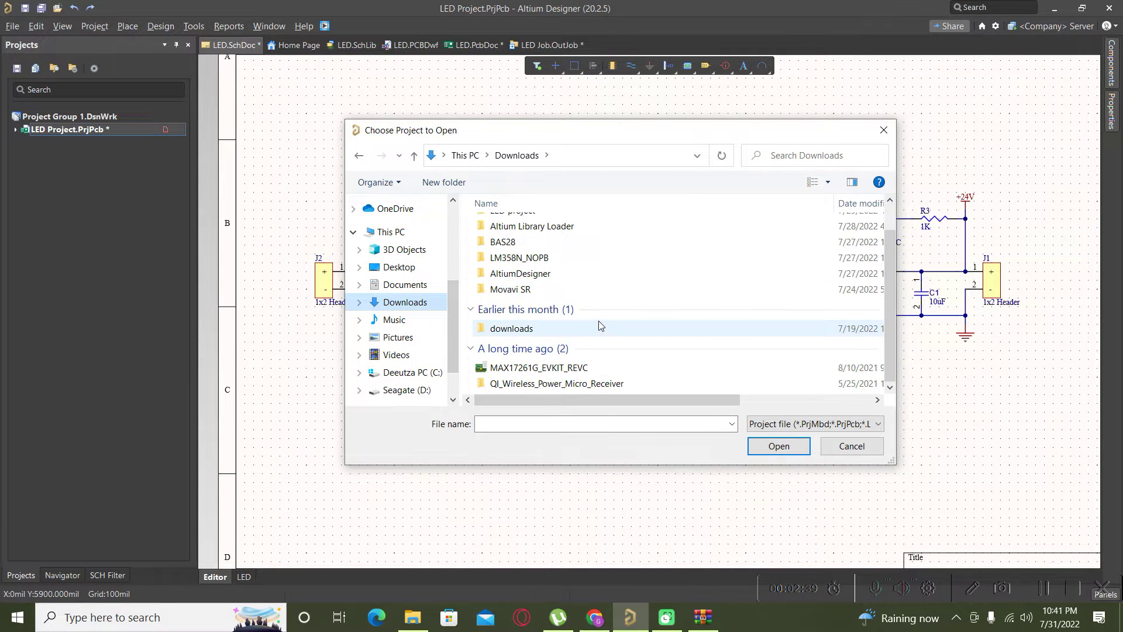
{"action": "double_click", "coordinate": [552, 385]}
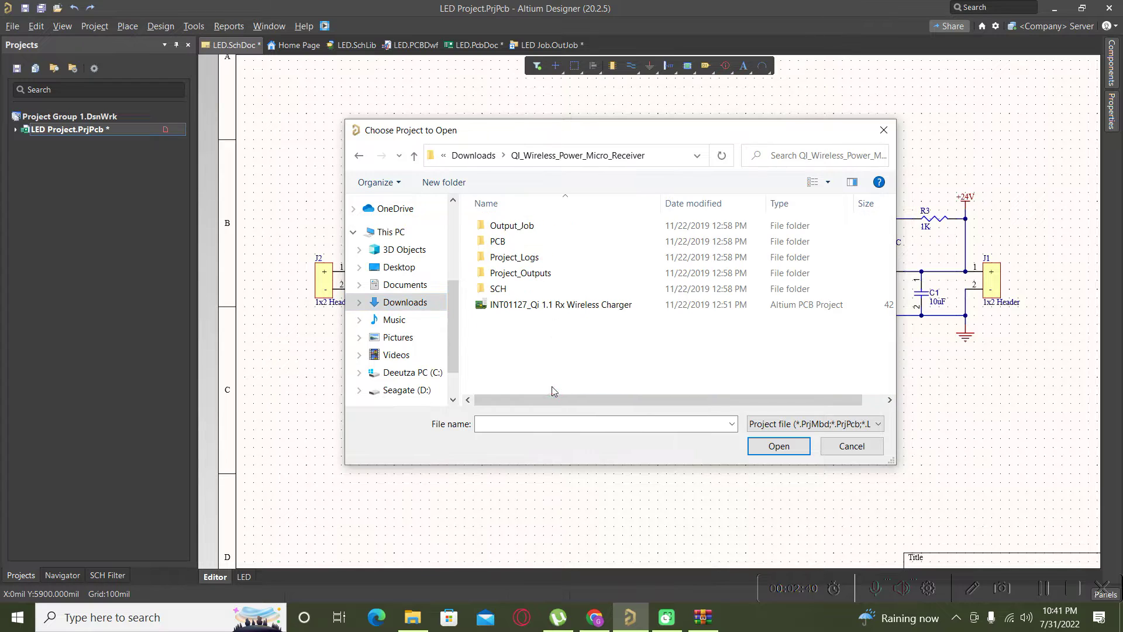
{"action": "left_click", "coordinate": [539, 311]}
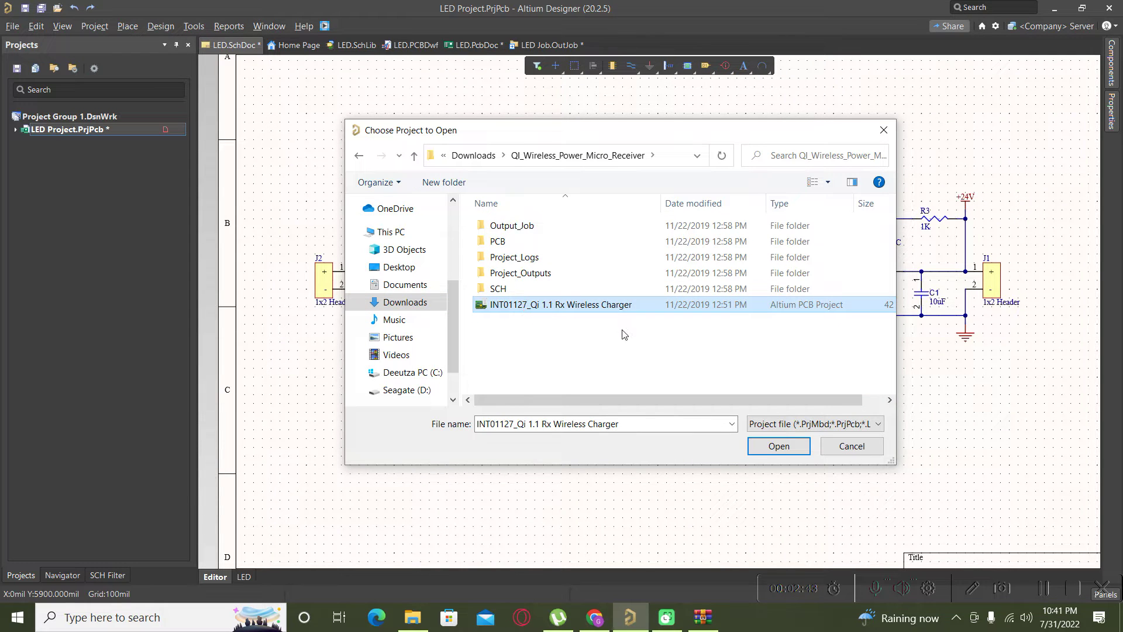
{"action": "left_click", "coordinate": [779, 446]}
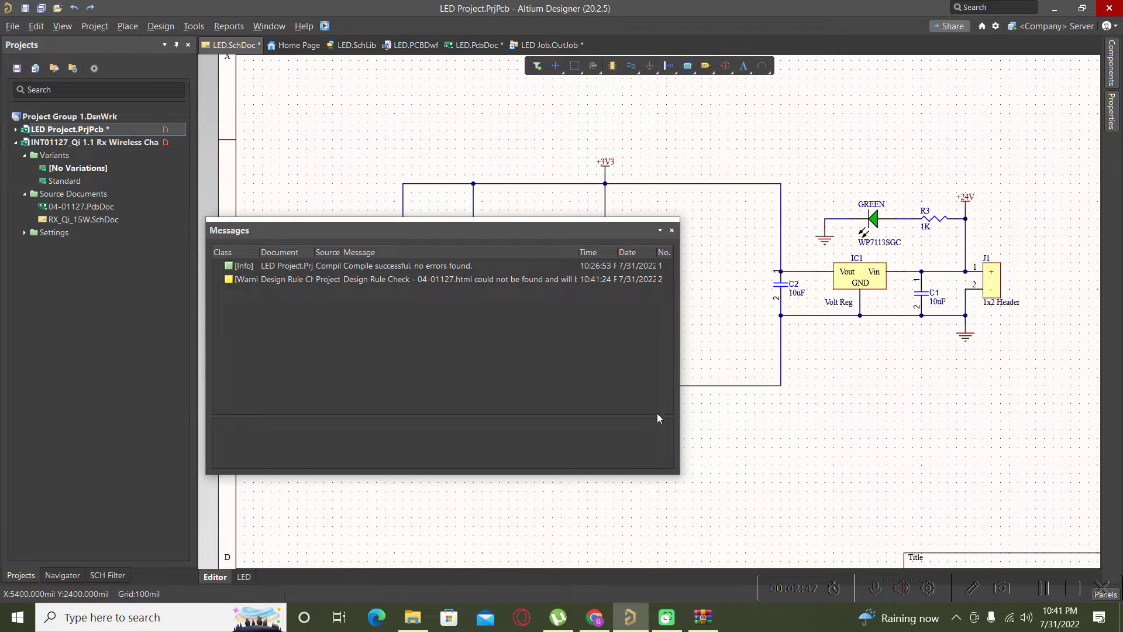
{"action": "left_click", "coordinate": [671, 230]}
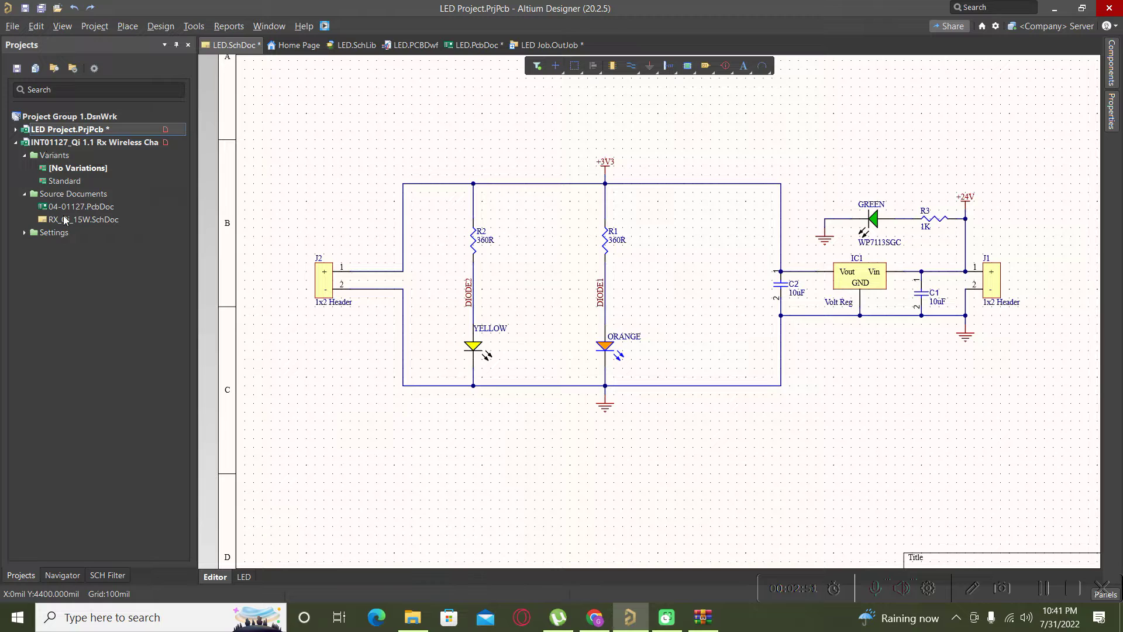
Open the wireless charger project's RX_Qi_15W.SchDoc schematic and its 04-01127.PcbDoc board layout.
{"action": "left_click", "coordinate": [65, 220]}
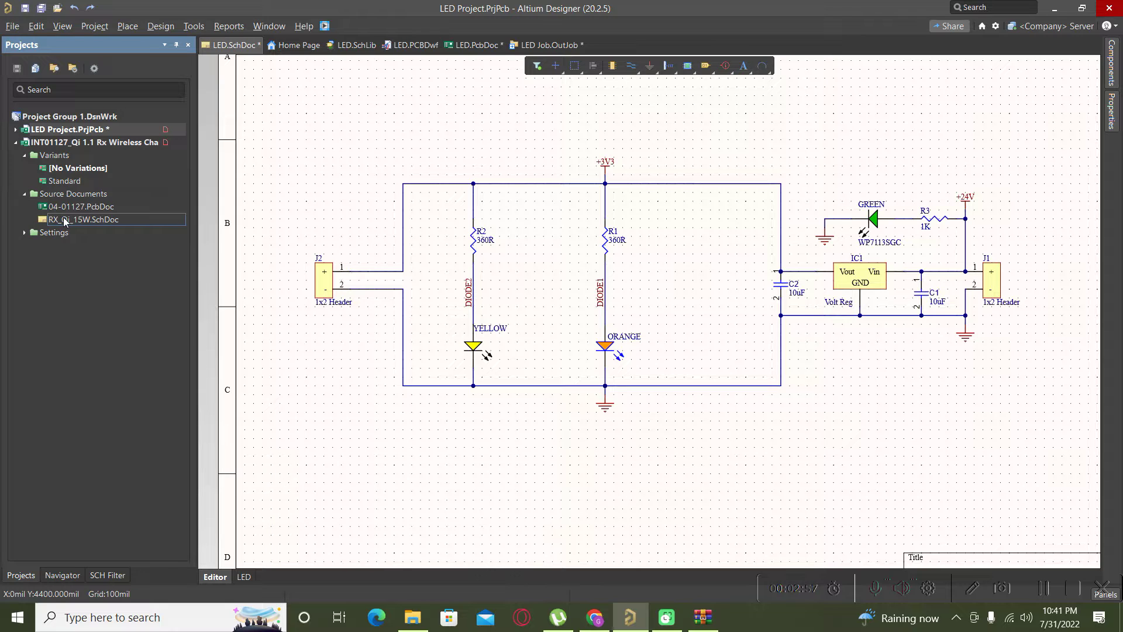
{"action": "left_click", "coordinate": [311, 159]}
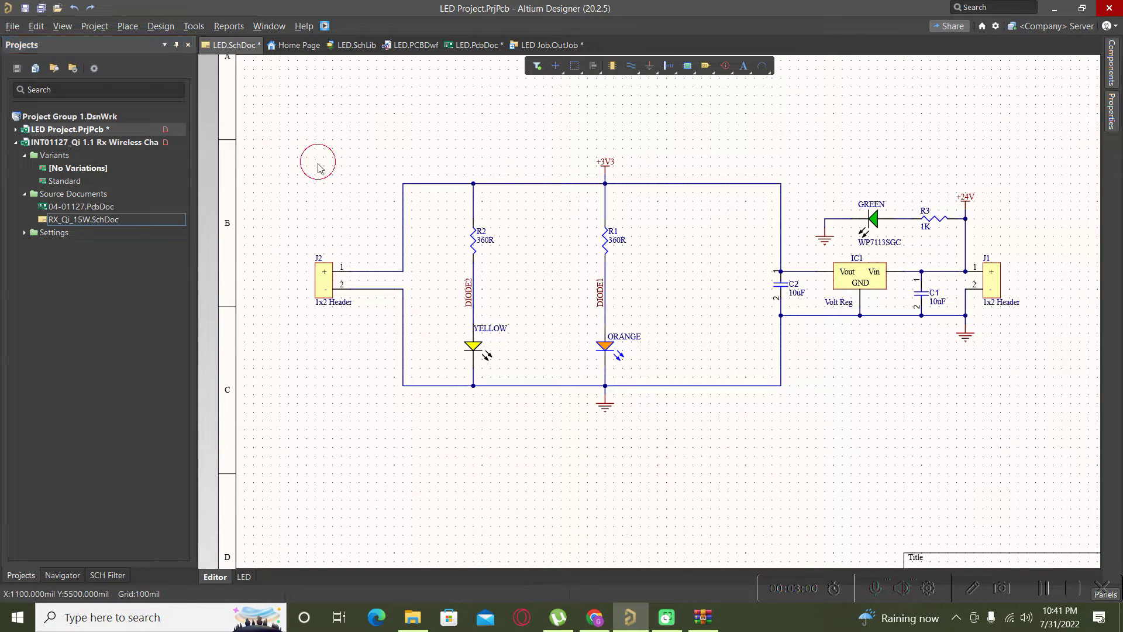
{"action": "left_click", "coordinate": [77, 221]}
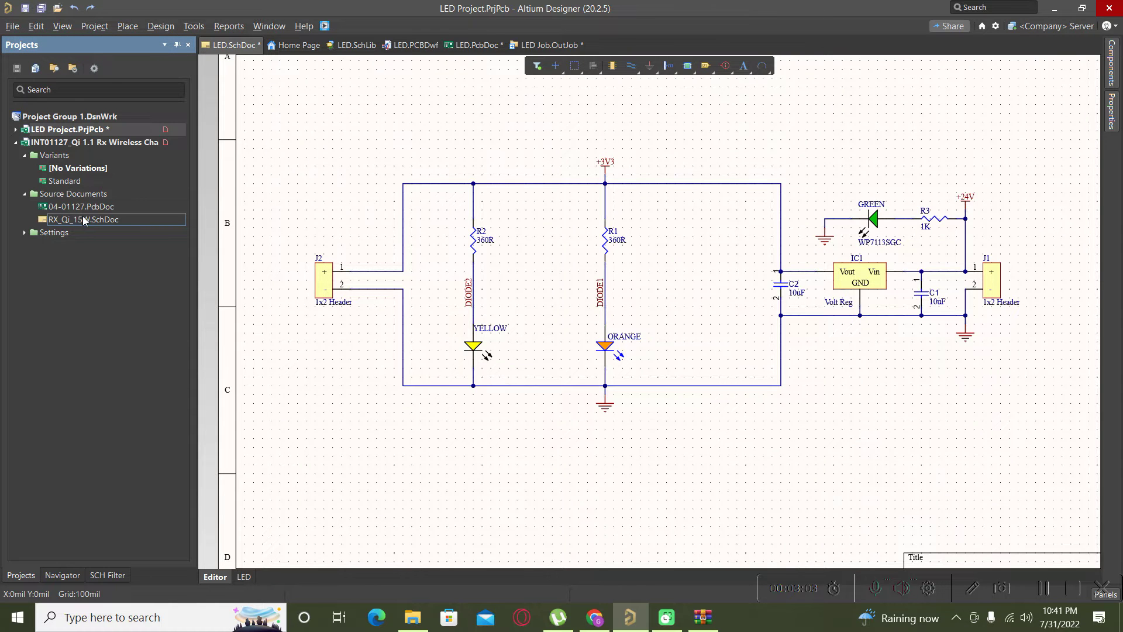
{"action": "double_click", "coordinate": [86, 220]}
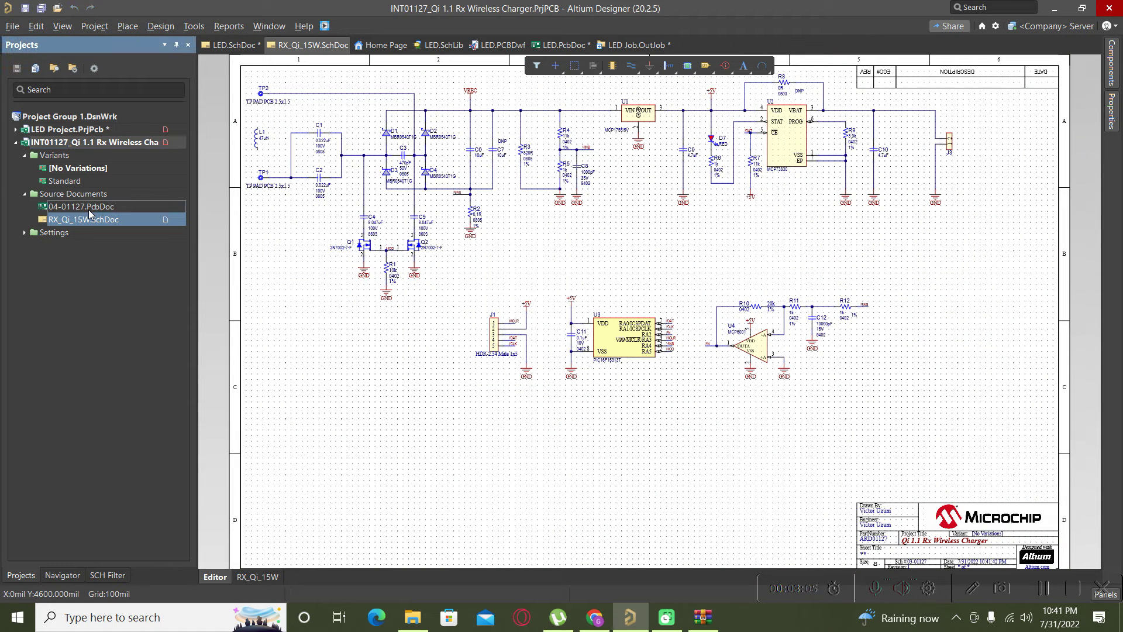
{"action": "double_click", "coordinate": [88, 207]}
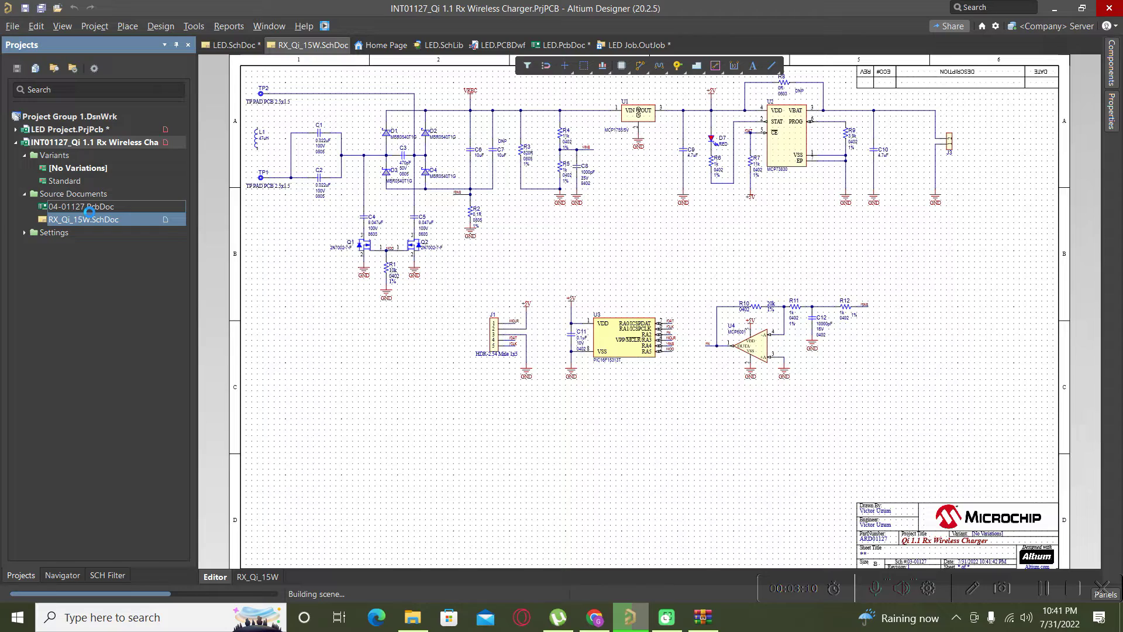
Examine the RX_Qi_15W.SchDoc schematic, from the whole sheet down to the input circuit around TP1 and TP2.
{"action": "scroll", "coordinate": [627, 351], "scroll_direction": "down", "scroll_amount": 2, "text": "ctrl"}
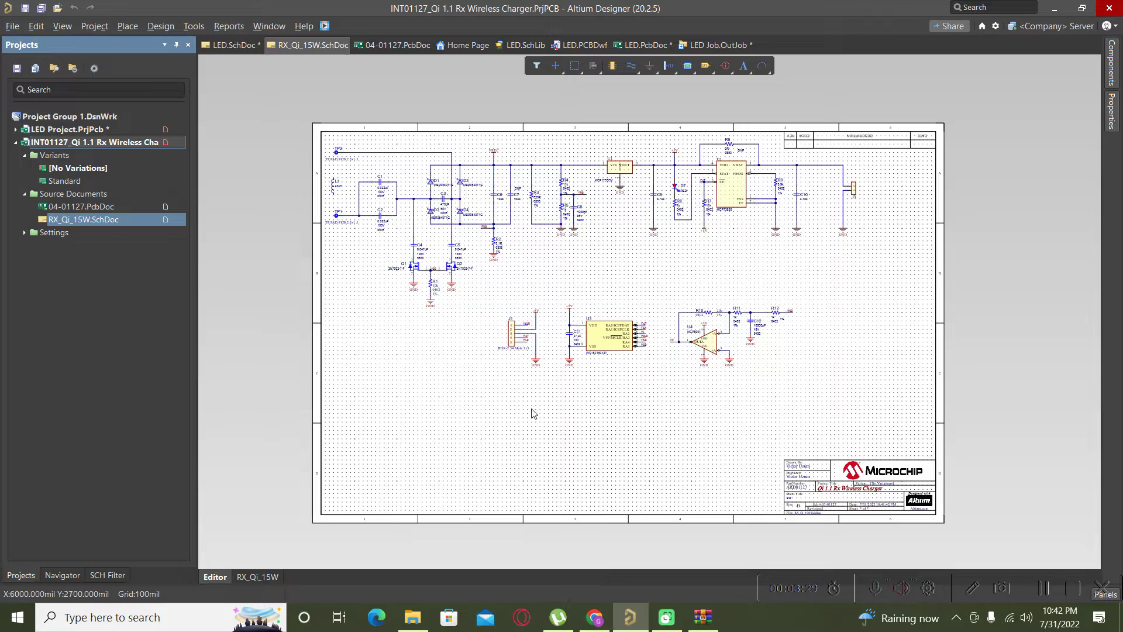
{"action": "scroll", "coordinate": [338, 157], "scroll_direction": "up", "scroll_amount": 5, "text": "ctrl"}
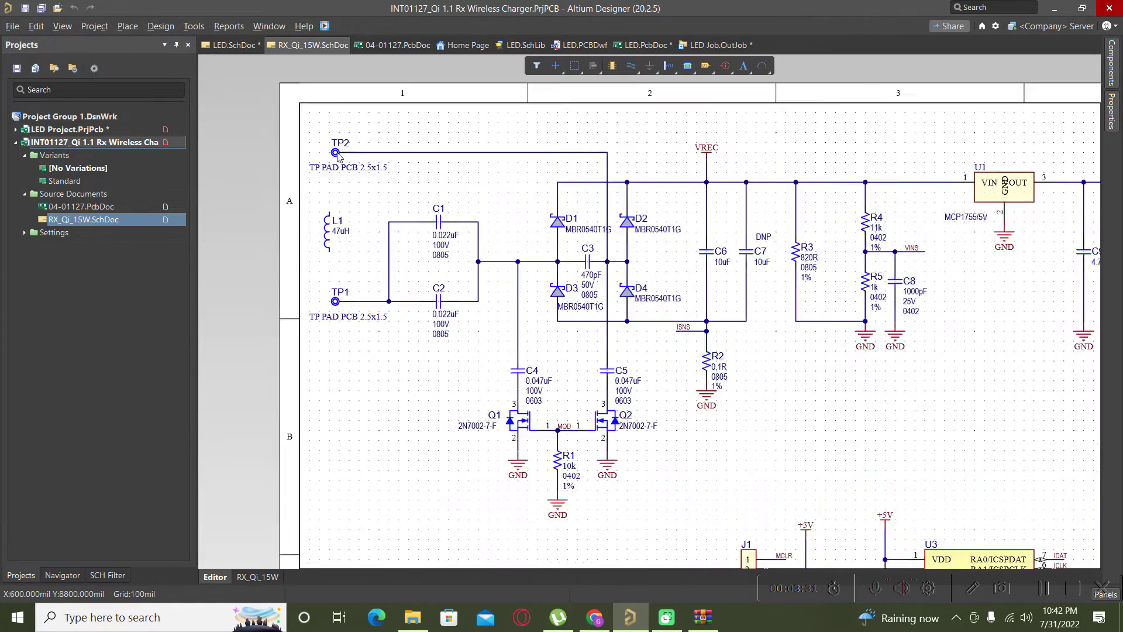
{"action": "scroll", "coordinate": [338, 155], "scroll_direction": "down", "scroll_amount": 4, "text": "ctrl"}
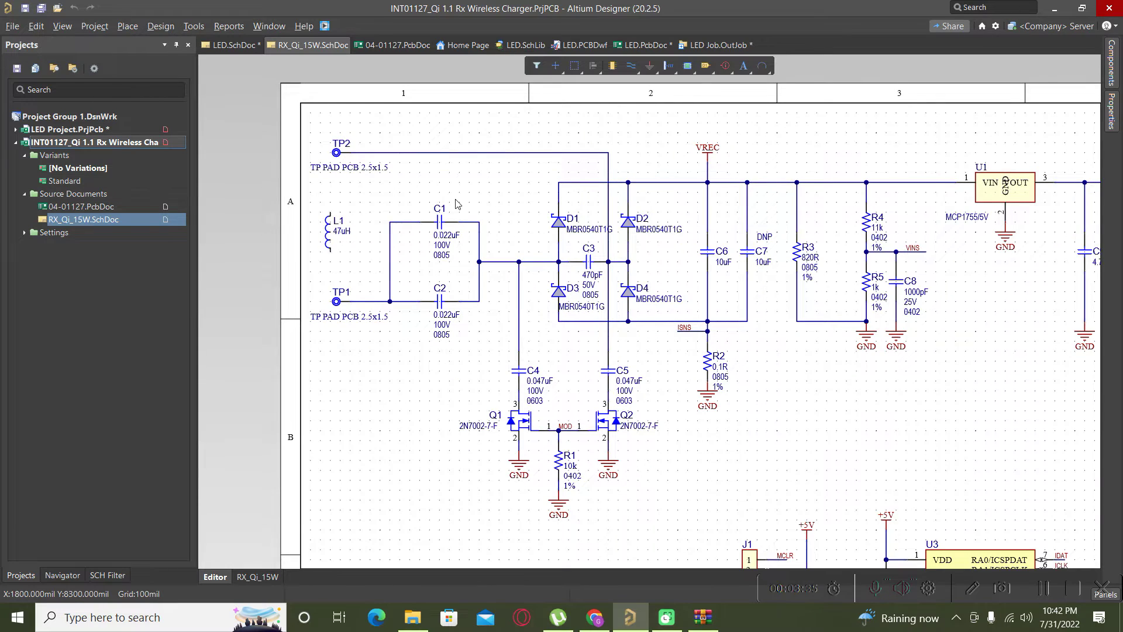
{"action": "scroll", "coordinate": [469, 218], "scroll_direction": "down", "scroll_amount": 1, "text": "ctrl"}
{"action": "scroll", "coordinate": [469, 218], "scroll_direction": "down", "scroll_amount": 1, "text": "ctrl"}
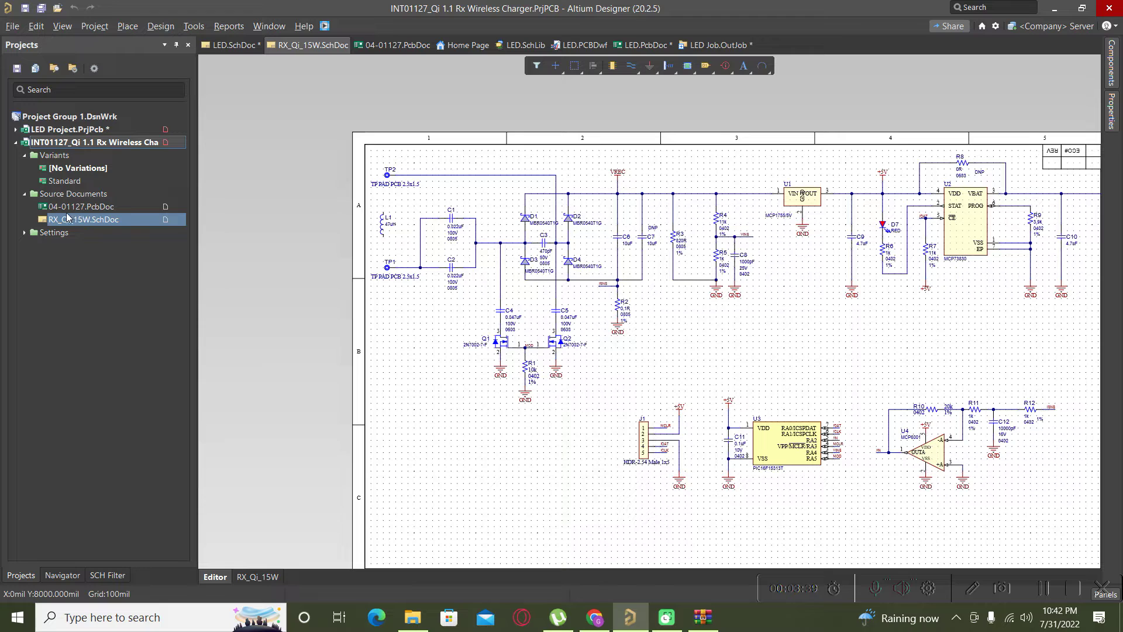
Bring up the 04-01127.PcbDoc board and examine its drawing sheet and 2D layout up close.
{"action": "left_click", "coordinate": [66, 208]}
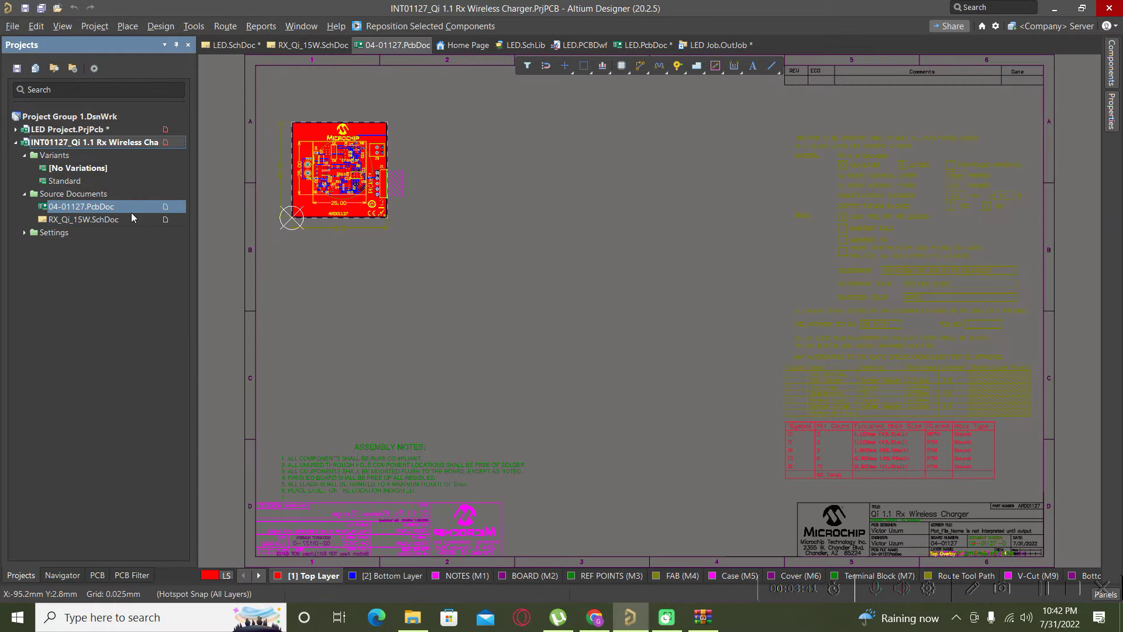
{"action": "scroll", "coordinate": [489, 375], "scroll_direction": "down", "scroll_amount": 2}
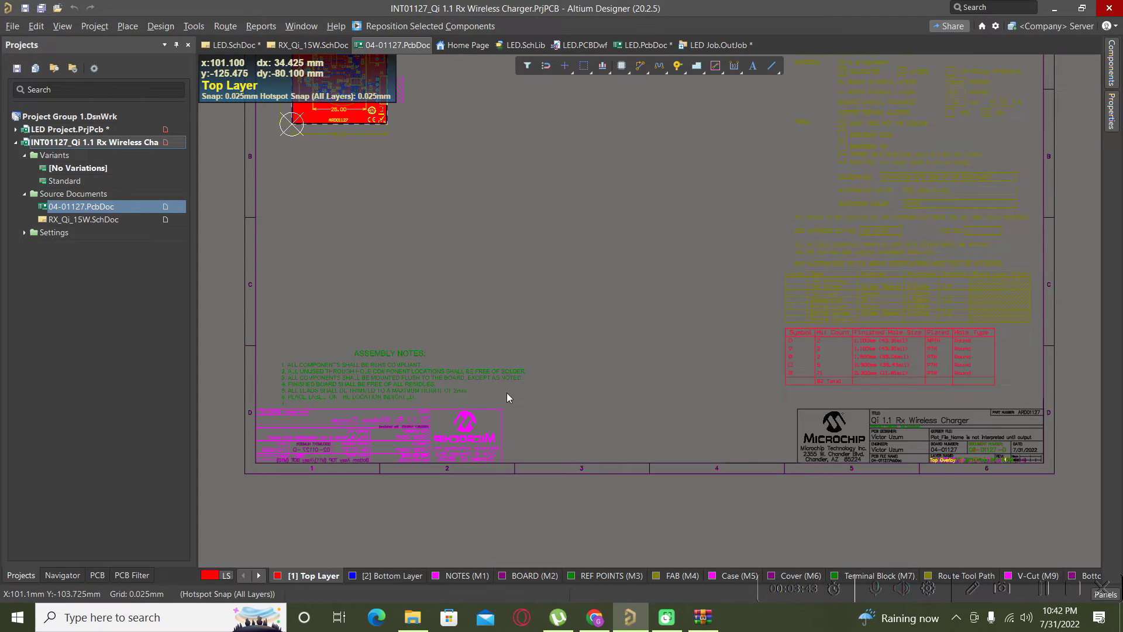
{"action": "scroll", "coordinate": [258, 274], "scroll_direction": "up", "scroll_amount": 4}
{"action": "scroll", "coordinate": [258, 274], "scroll_direction": "up", "scroll_amount": 2, "text": "ctrl"}
{"action": "scroll", "coordinate": [258, 278], "scroll_direction": "up", "scroll_amount": 1, "text": "ctrl"}
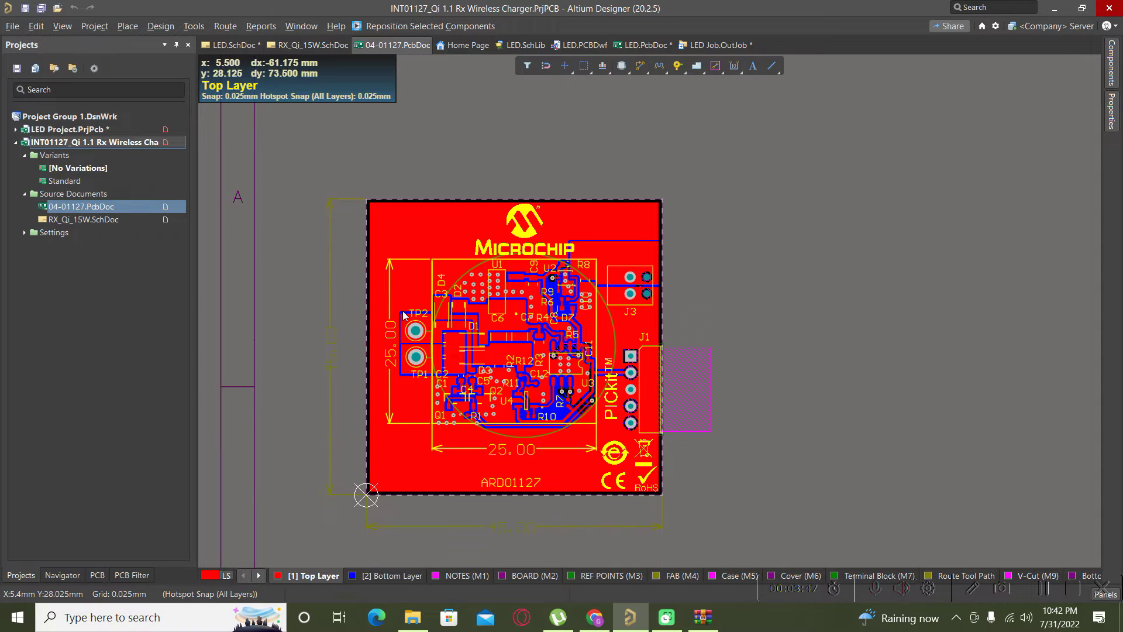
{"action": "scroll", "coordinate": [410, 299], "scroll_direction": "down", "scroll_amount": 2}
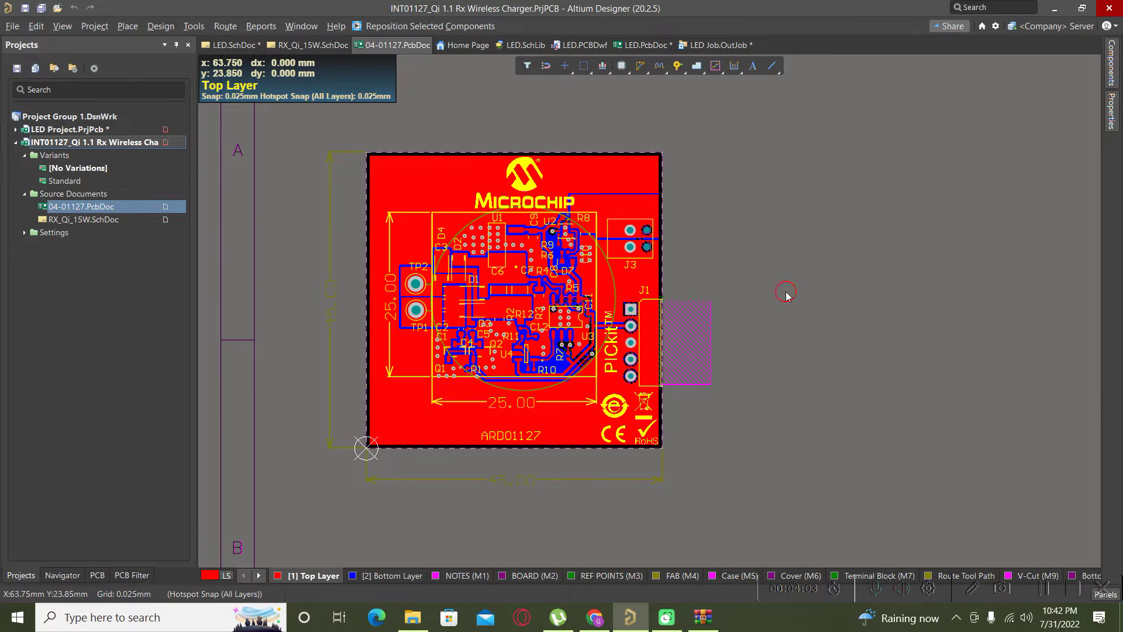
Switch the 04-01127 board to 3D view and inspect its components and connectors from several angles.
{"action": "key", "text": "3"}
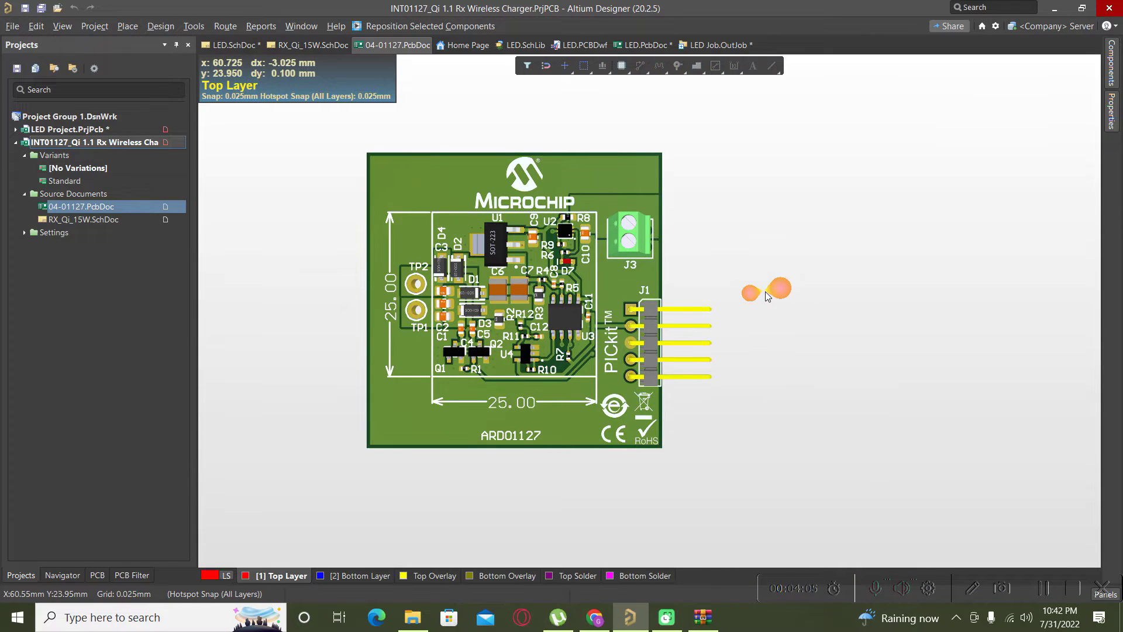
{"action": "scroll", "coordinate": [757, 265], "scroll_direction": "down", "scroll_amount": 1, "text": "ctrl"}
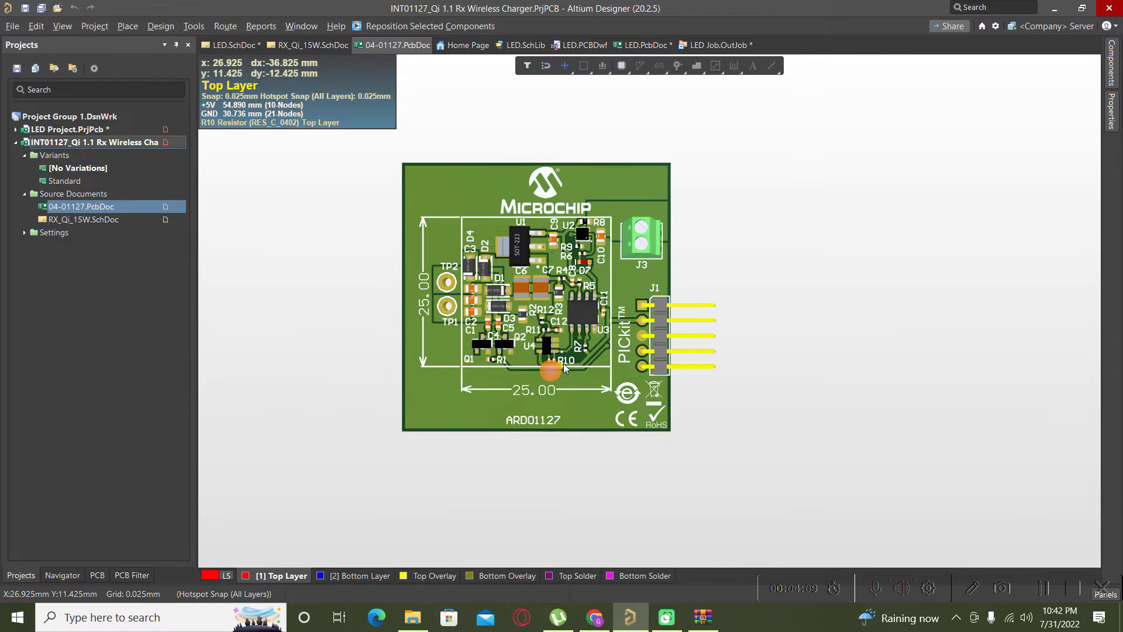
{"action": "right_click_drag", "start_coordinate": [563, 363], "coordinate": [471, 374], "text": "shift"}
{"action": "right_click_drag", "start_coordinate": [690, 377], "coordinate": [234, 369], "text": "shift"}
{"action": "right_click_drag", "start_coordinate": [543, 316], "coordinate": [819, 316], "text": "shift"}
{"action": "scroll", "coordinate": [503, 322], "scroll_direction": "up", "scroll_amount": 4, "text": "ctrl"}
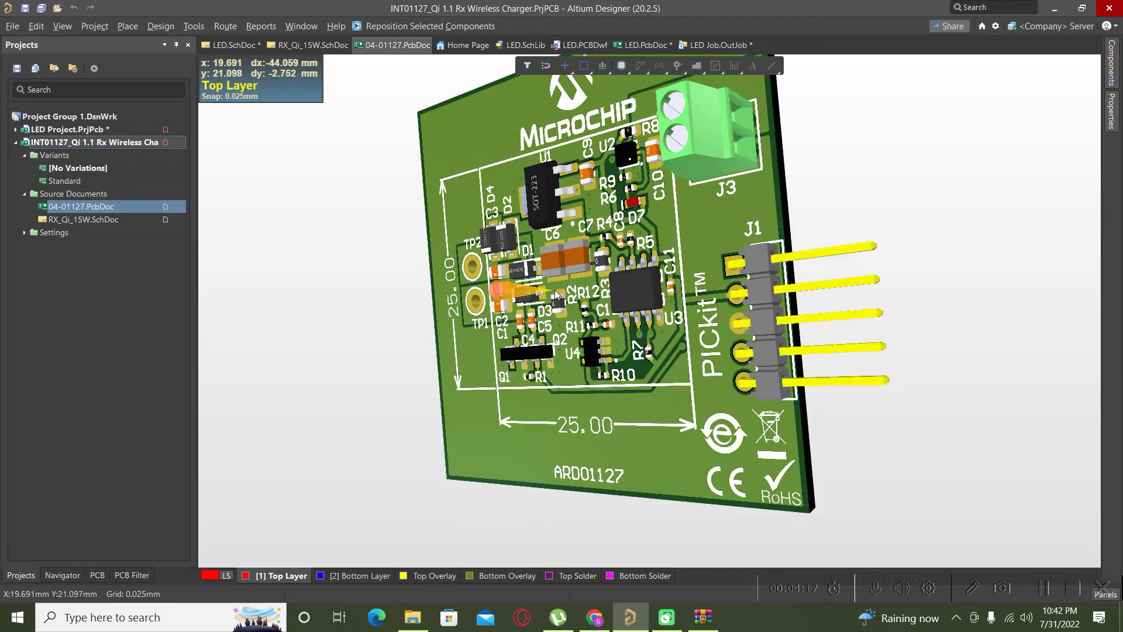
{"action": "scroll", "coordinate": [686, 307], "scroll_direction": "down", "scroll_amount": 2, "text": "ctrl"}
{"action": "right_click_drag", "start_coordinate": [619, 361], "coordinate": [664, 351], "text": "shift"}
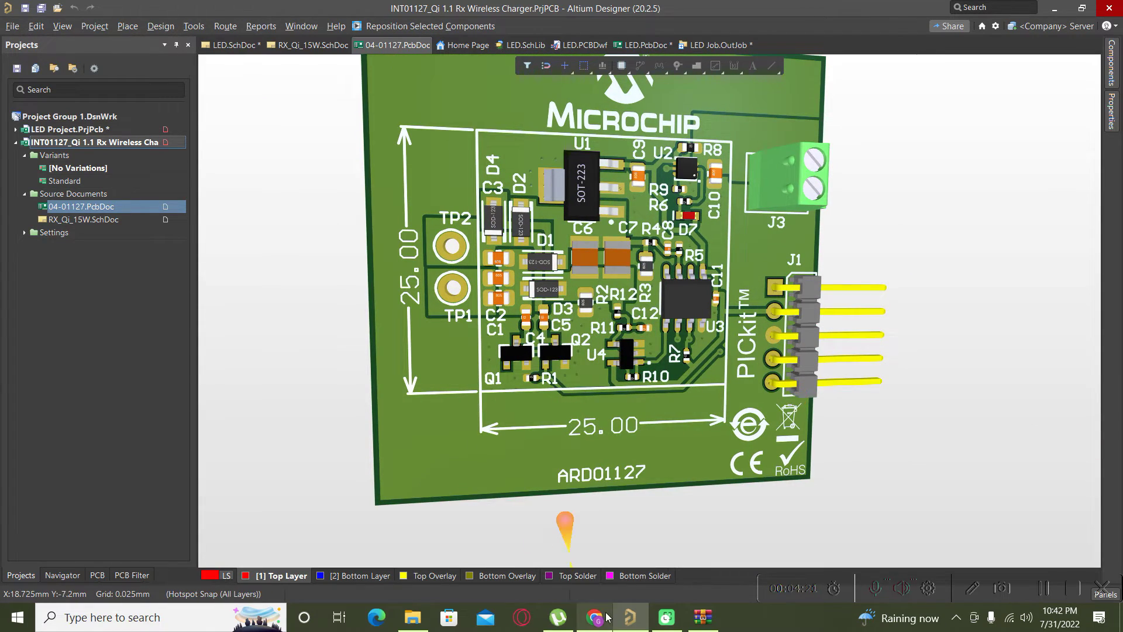
{"action": "mouse_move", "coordinate": [594, 617]}
{"action": "mouse_move", "coordinate": [588, 533]}
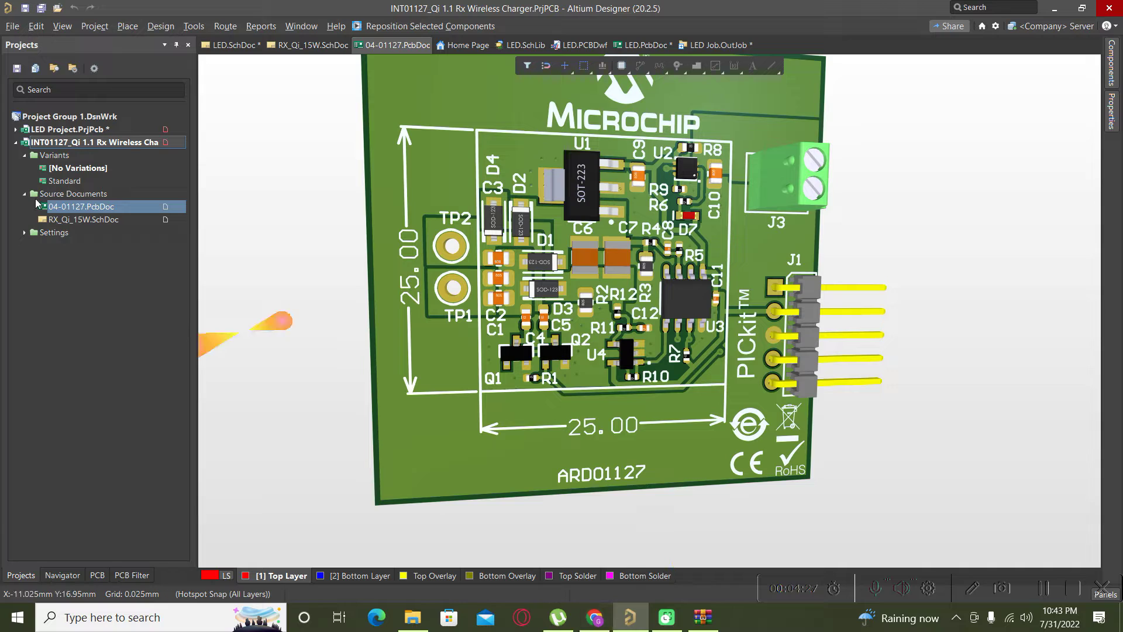
Return to the RX_Qi_15W.SchDoc schematic and view the complete sheet.
{"action": "double_click", "coordinate": [66, 219]}
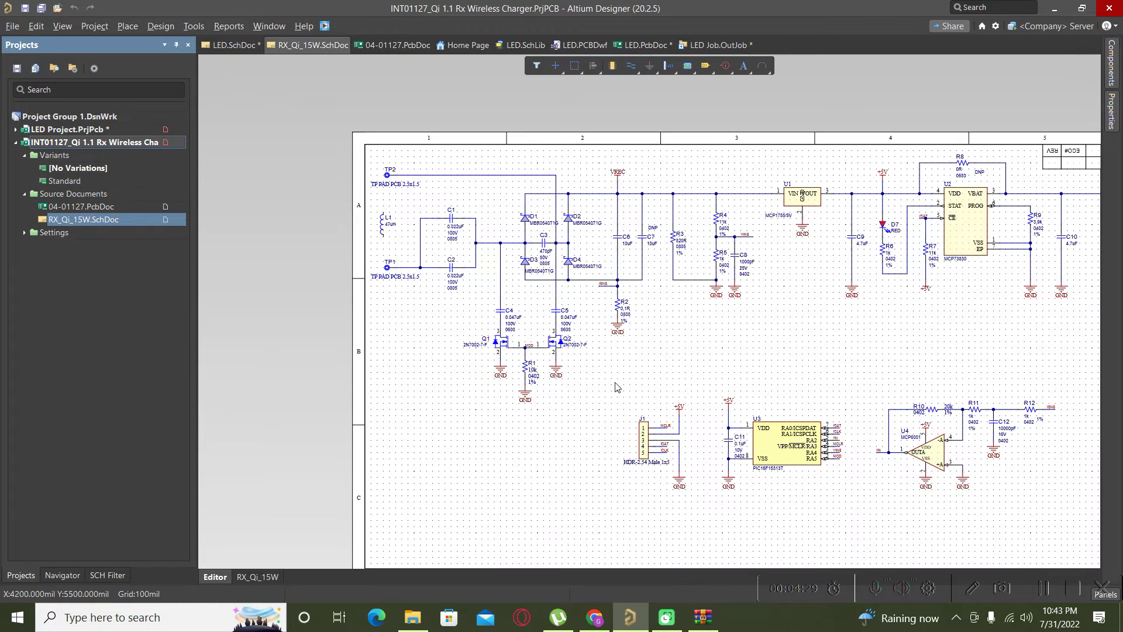
{"action": "scroll", "coordinate": [577, 369], "scroll_direction": "down", "scroll_amount": 1}
{"action": "scroll", "coordinate": [550, 333], "scroll_direction": "down", "scroll_amount": 3, "text": "ctrl"}
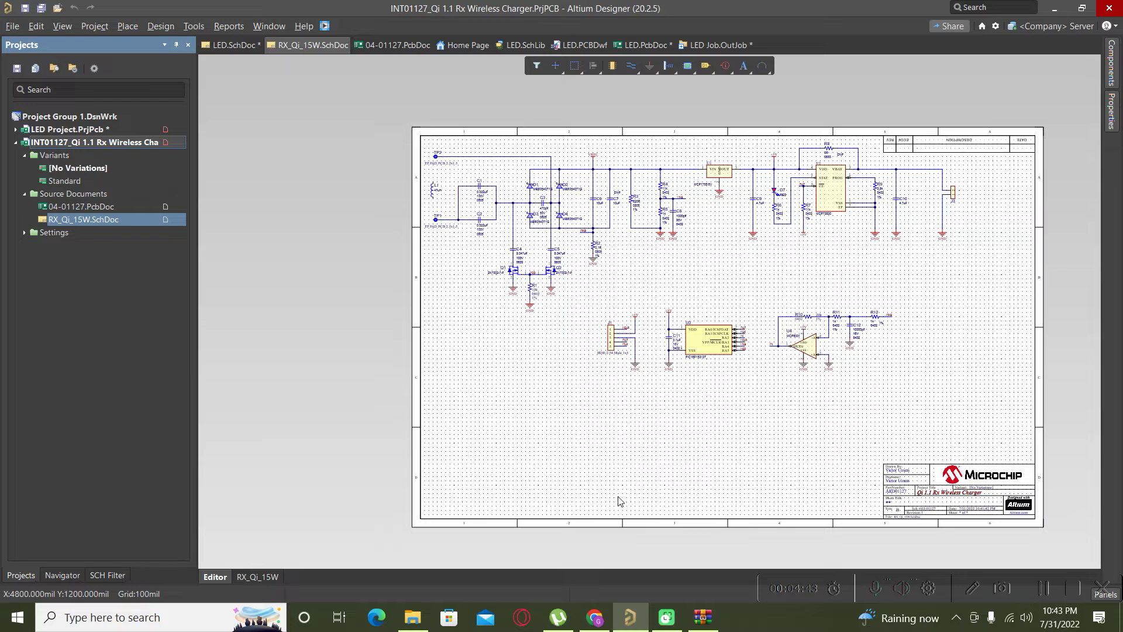
Switch to the browser, return to the Altium reference design list and browse through result pages 2 and 3.
{"action": "key", "text": "alt+Tab"}
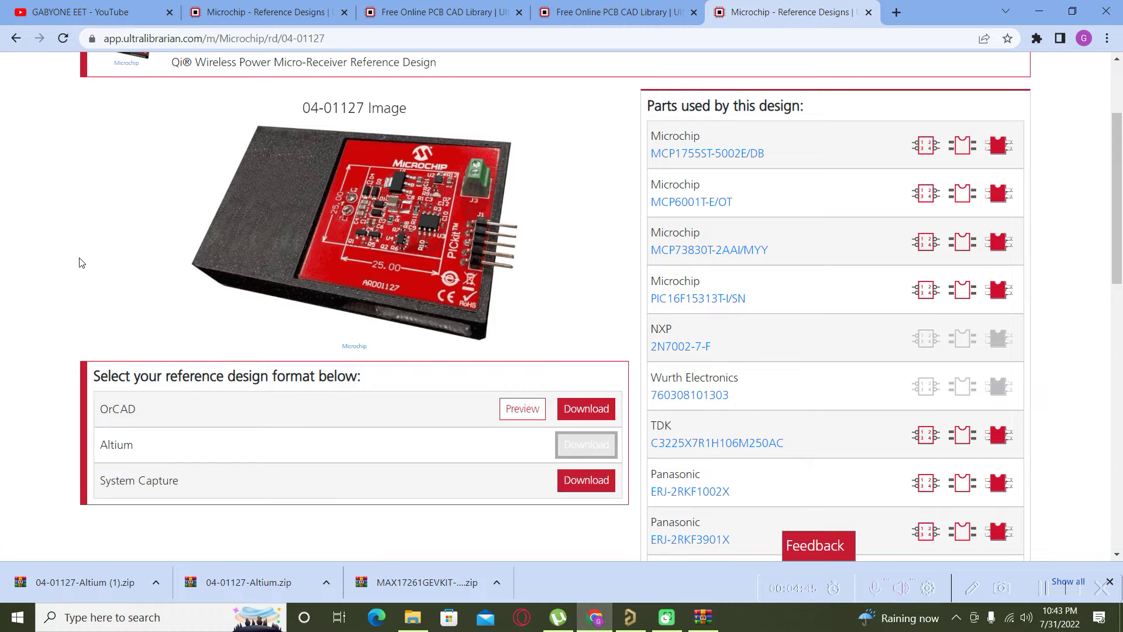
{"action": "left_click", "coordinate": [16, 38]}
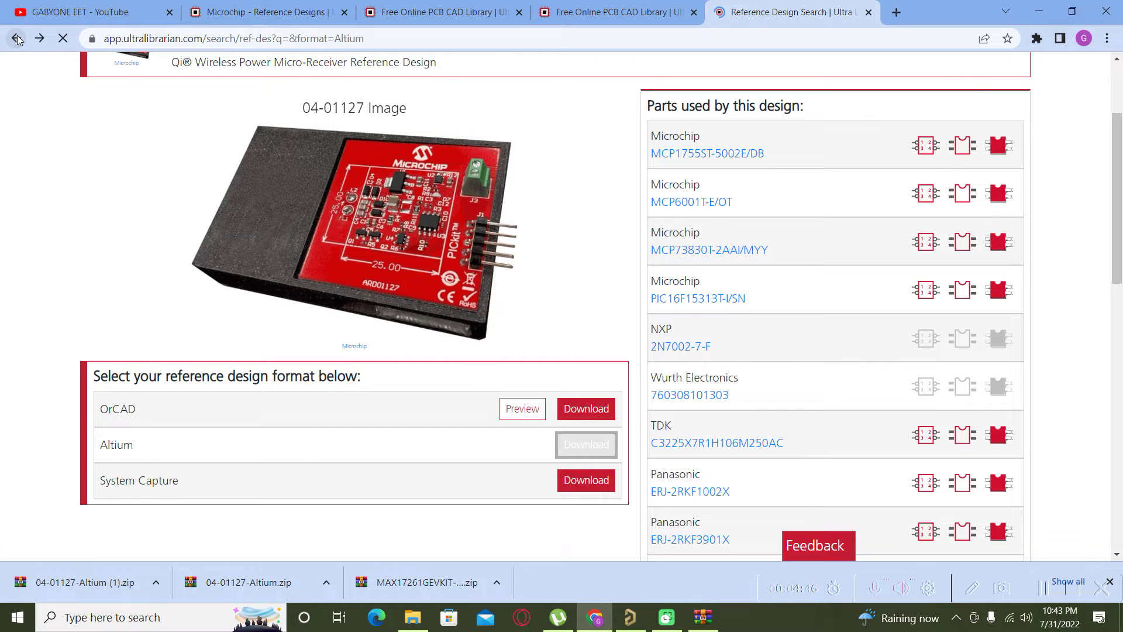
{"action": "scroll", "coordinate": [531, 320], "scroll_direction": "down", "scroll_amount": 3}
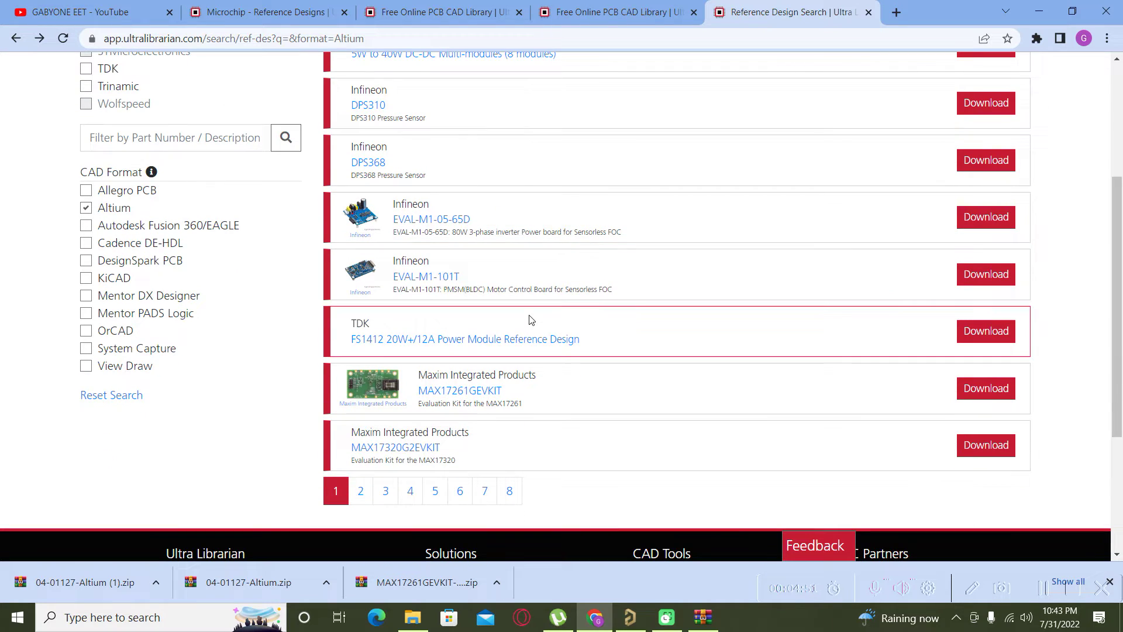
{"action": "left_click", "coordinate": [362, 493]}
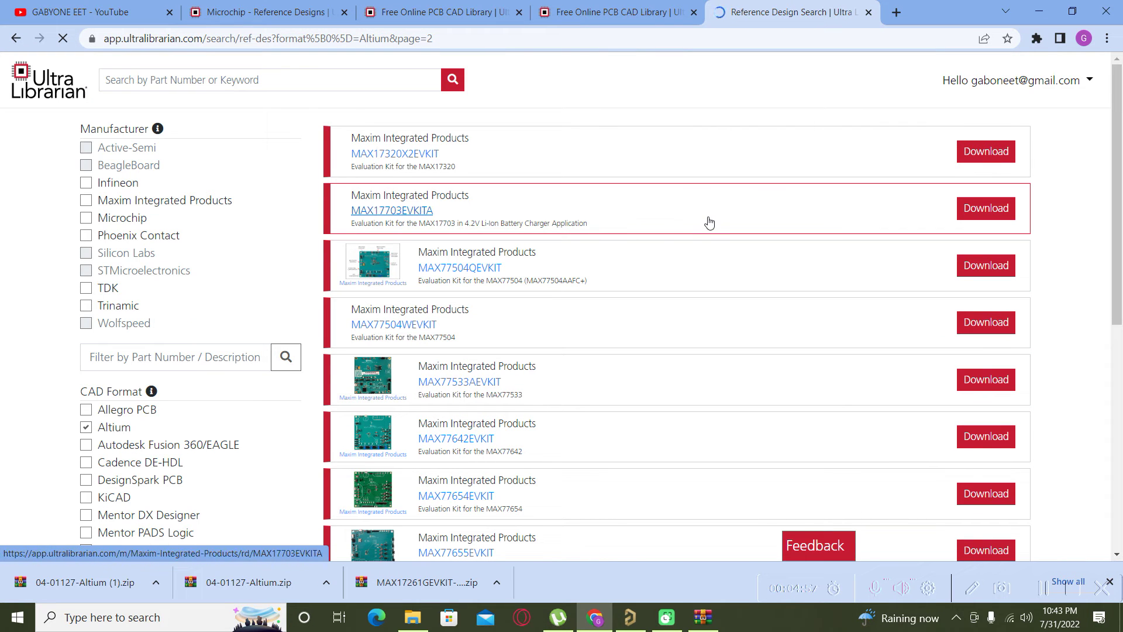
{"action": "scroll", "coordinate": [709, 222], "scroll_direction": "down", "scroll_amount": 5}
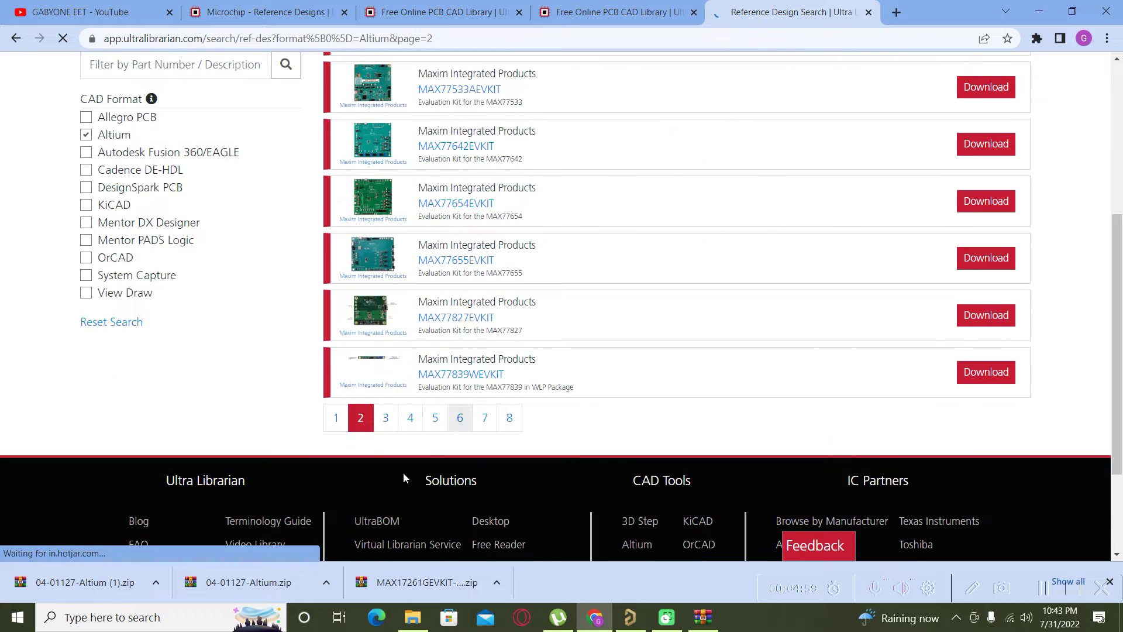
{"action": "scroll", "coordinate": [439, 416], "scroll_direction": "up", "scroll_amount": 5}
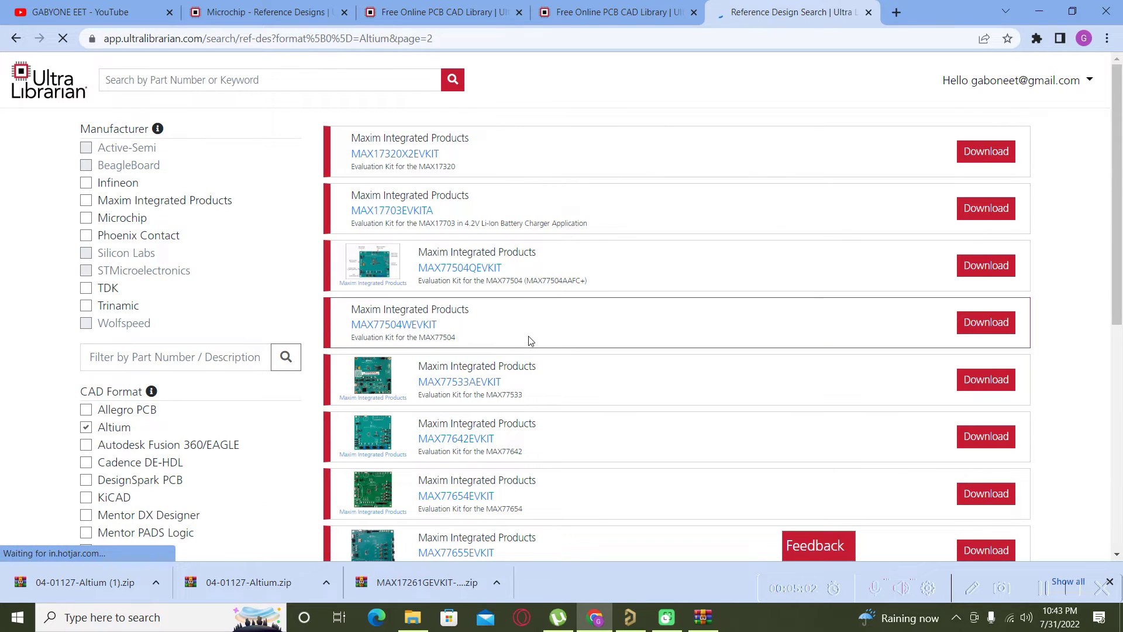
{"action": "scroll", "coordinate": [579, 332], "scroll_direction": "down", "scroll_amount": 6}
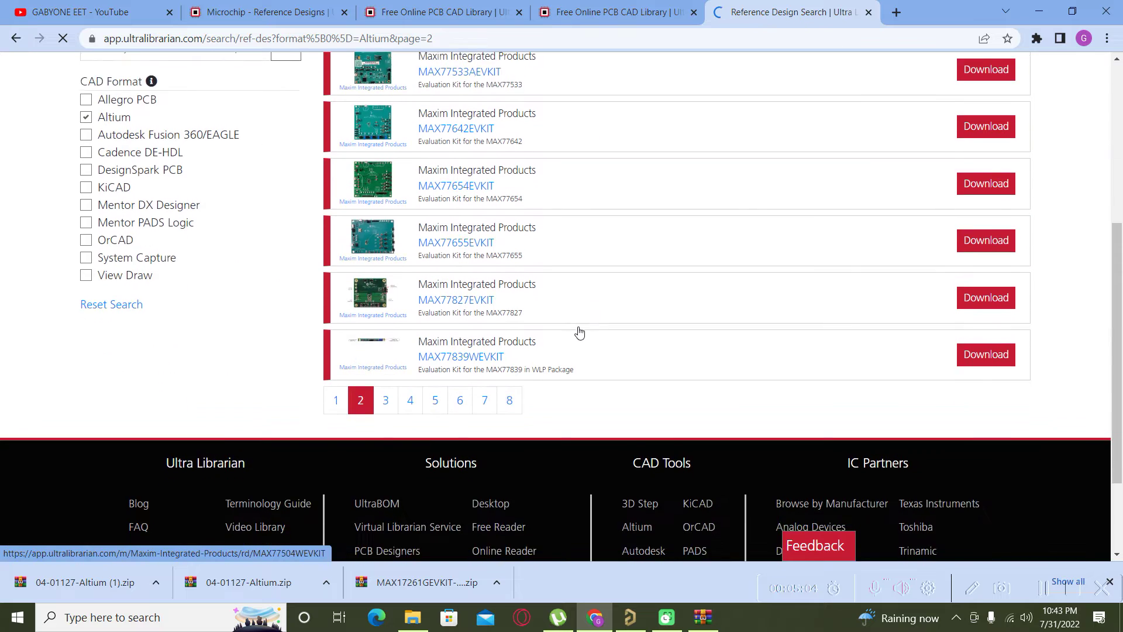
{"action": "left_click", "coordinate": [386, 351]}
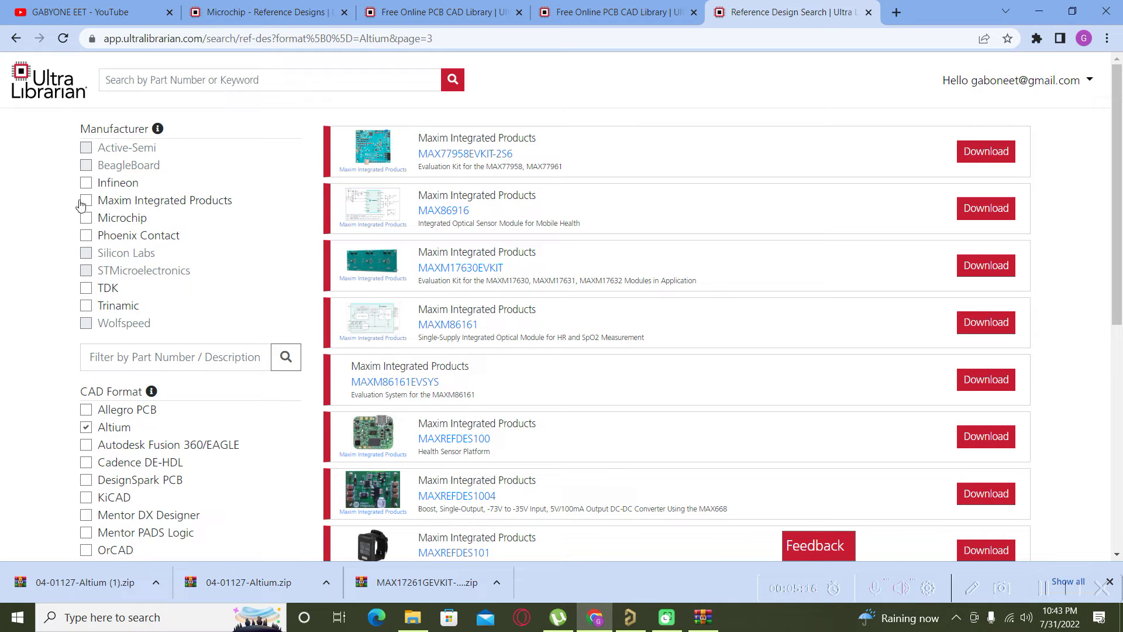
Filter the reference designs by manufacturer Phoenix Contact and download the Altium version of design 1714070.
{"action": "left_click", "coordinate": [85, 237]}
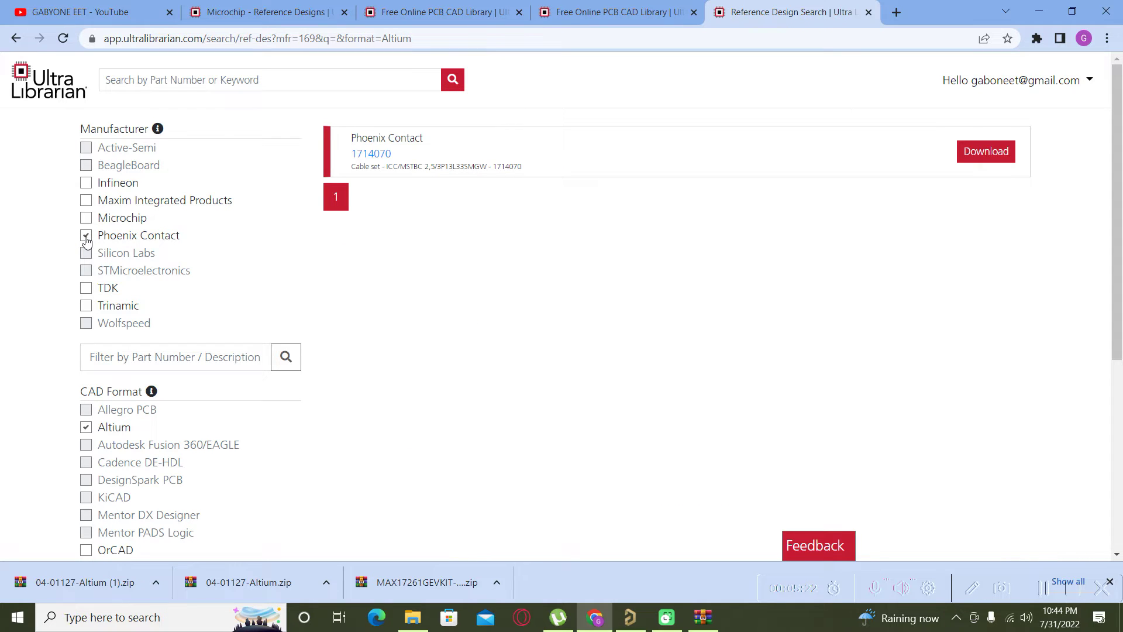
{"action": "left_click", "coordinate": [371, 154]}
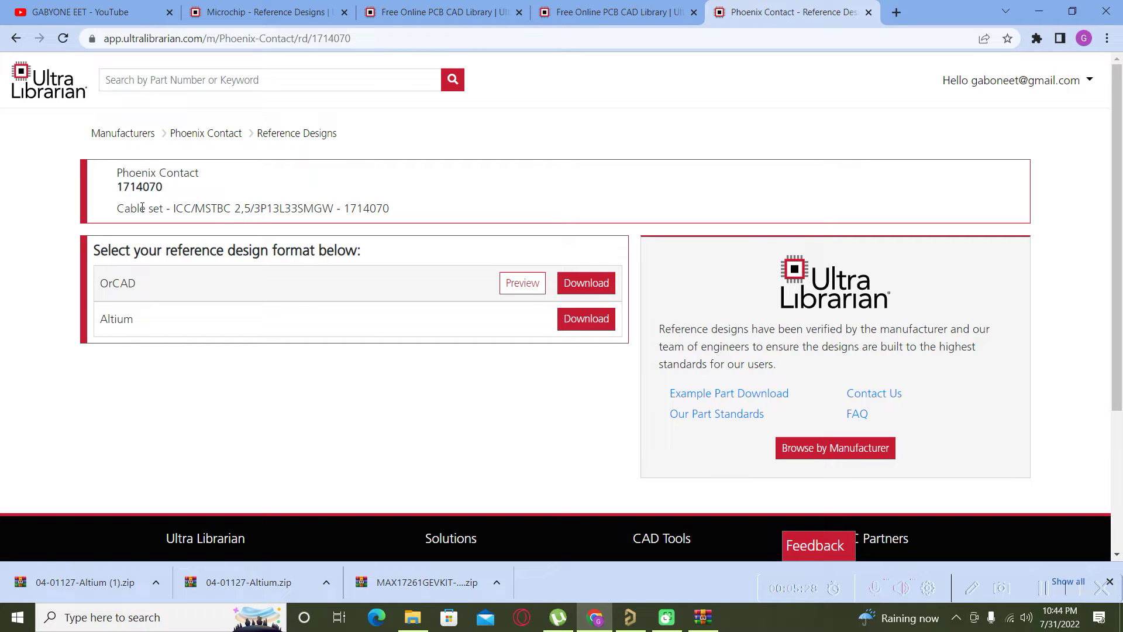
{"action": "left_click", "coordinate": [601, 331]}
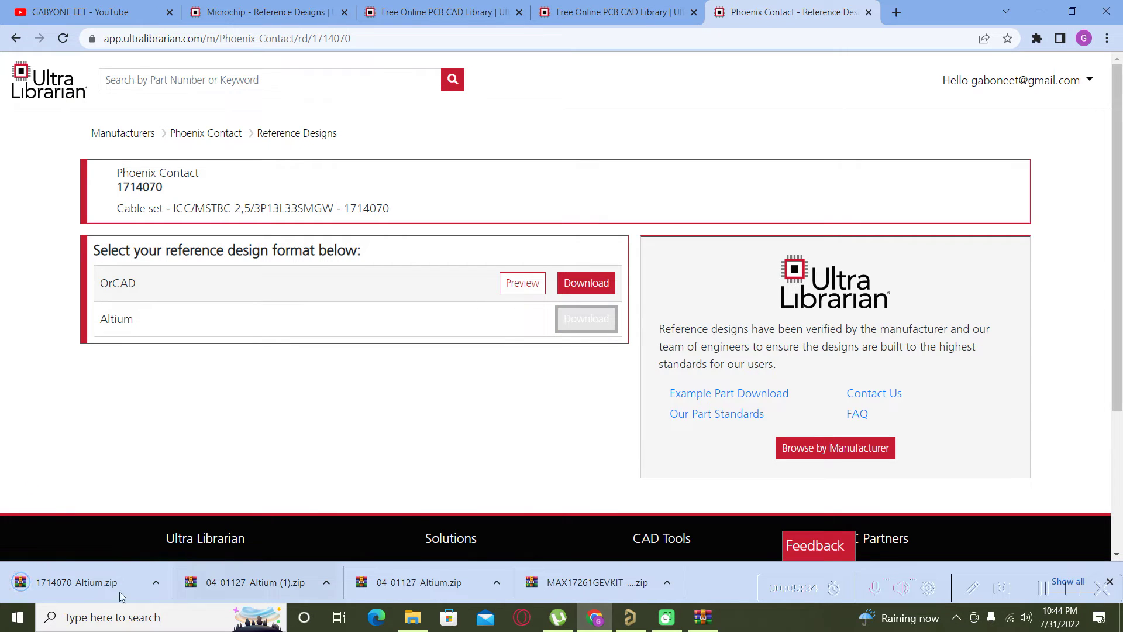
Extract the contents of 1714070-Altium.zip into a new folder named Phoenix in Downloads.
{"action": "left_click", "coordinate": [101, 583]}
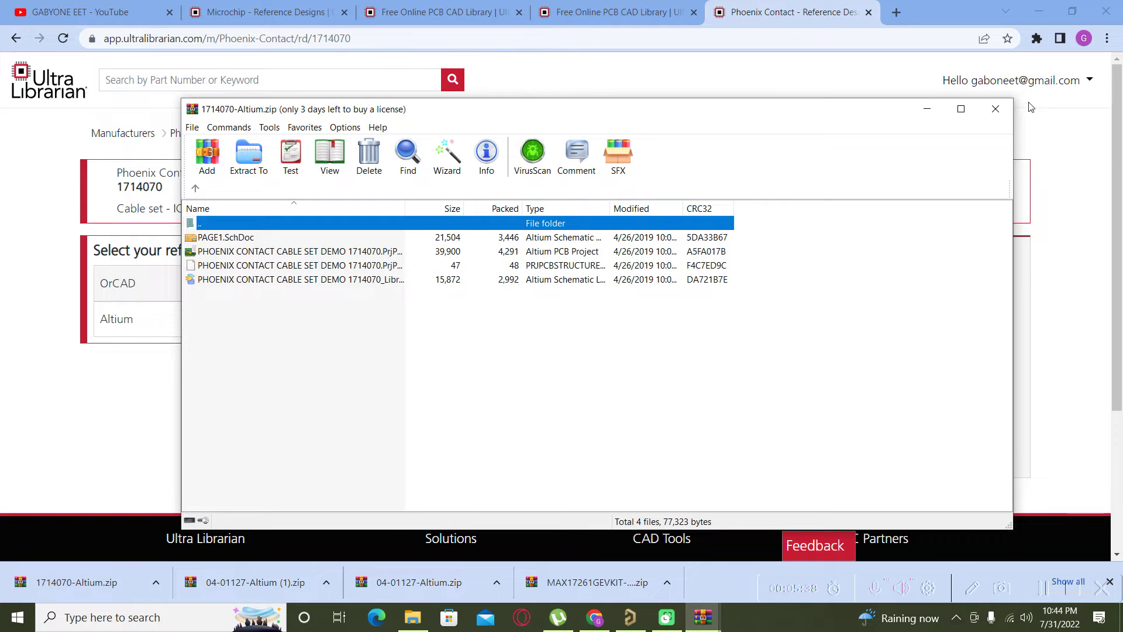
{"action": "left_click", "coordinate": [249, 170]}
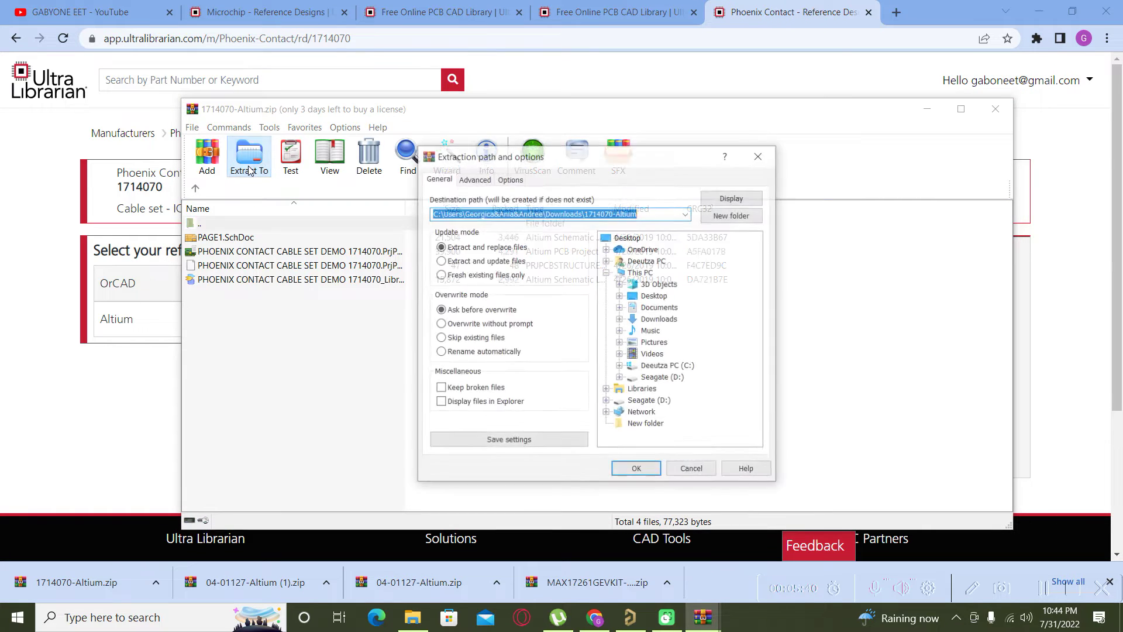
{"action": "left_click", "coordinate": [660, 319]}
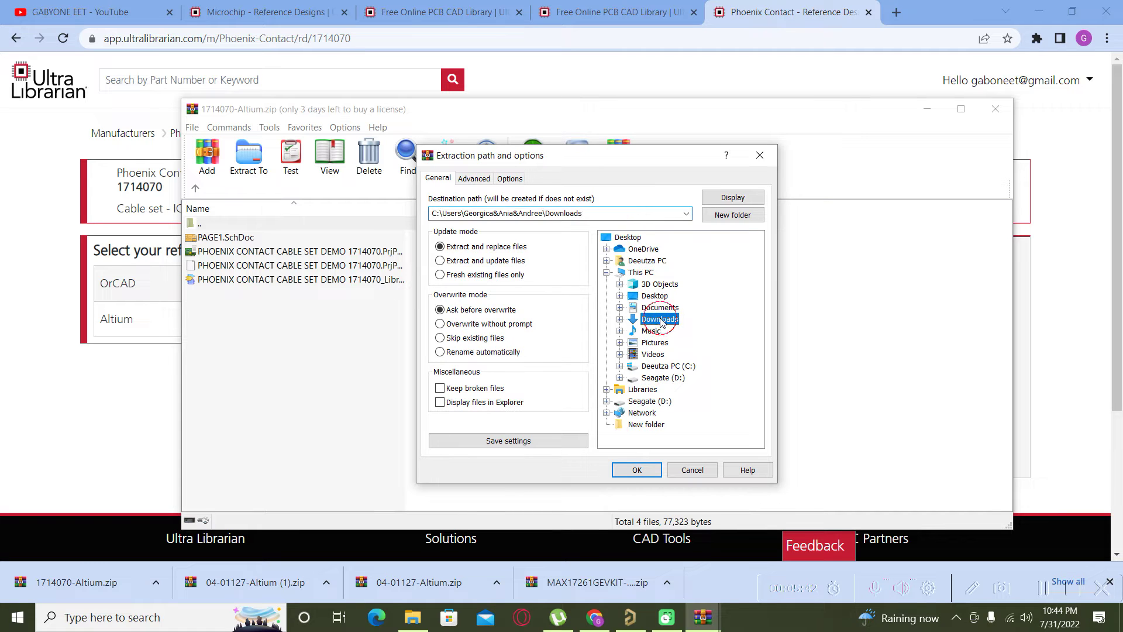
{"action": "left_click", "coordinate": [725, 218]}
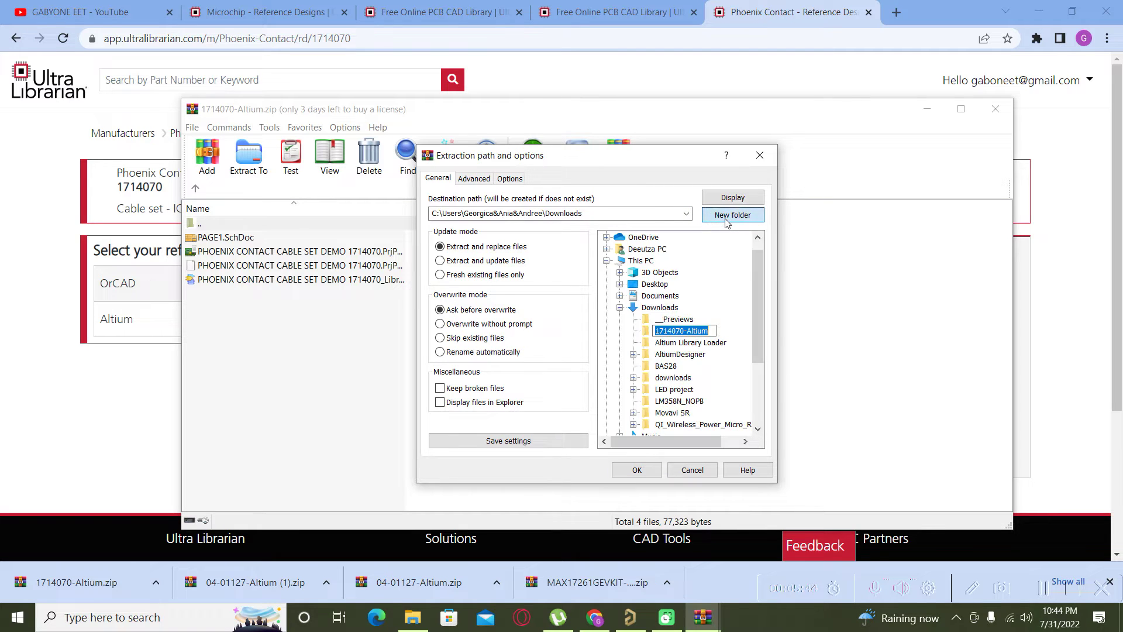
{"action": "type", "text": "Ph"}
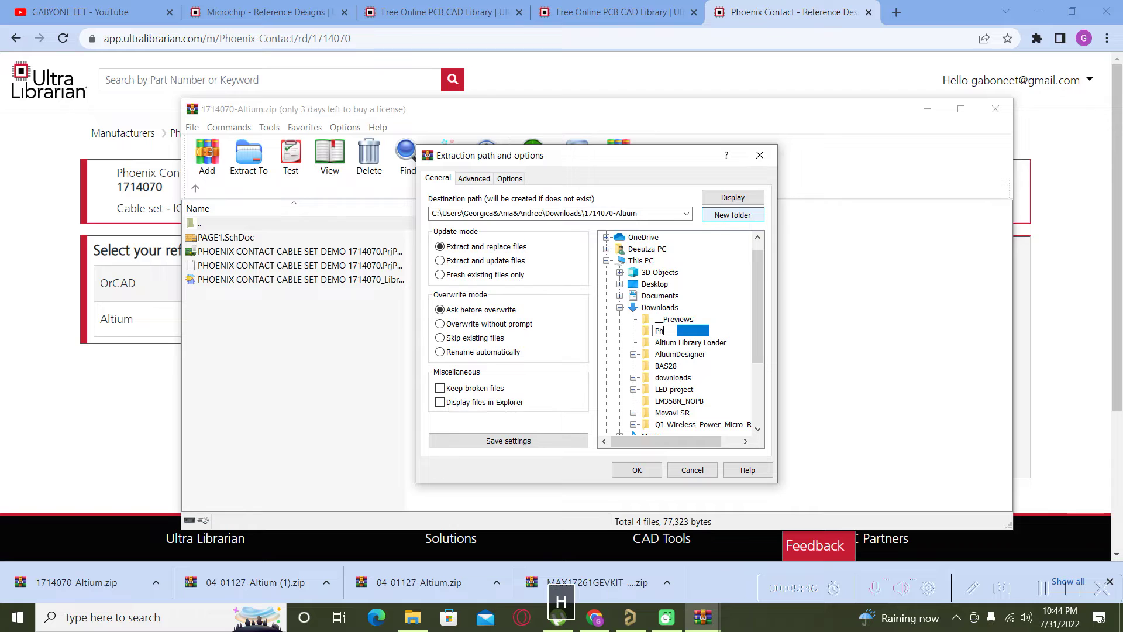
{"action": "type", "text": "oenix"}
{"action": "key", "text": "Return"}
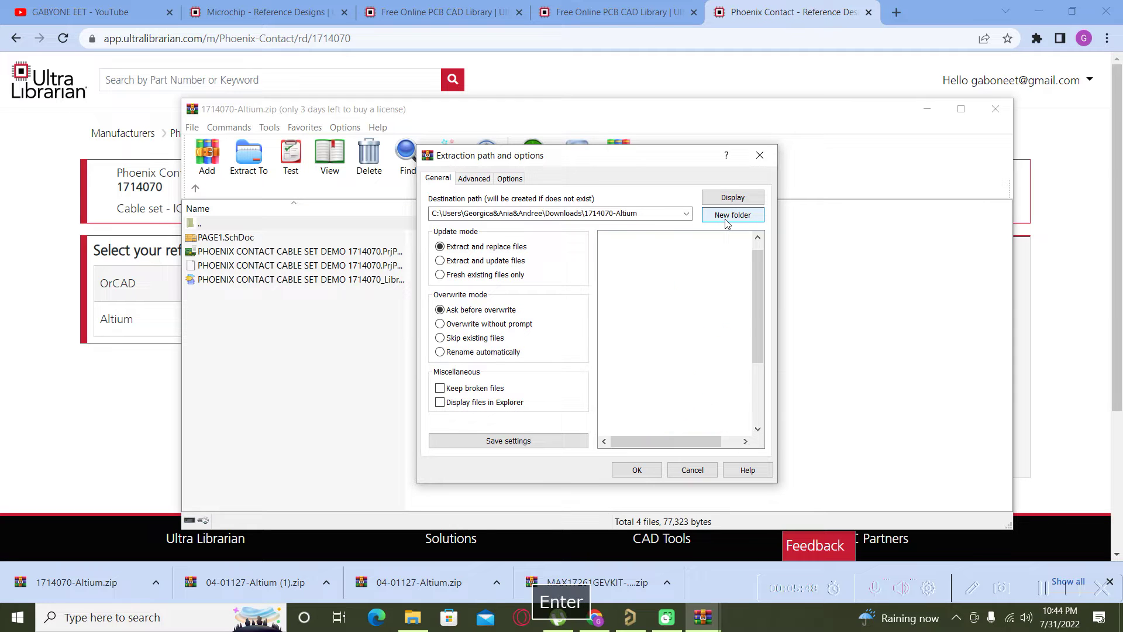
{"action": "left_click", "coordinate": [646, 469]}
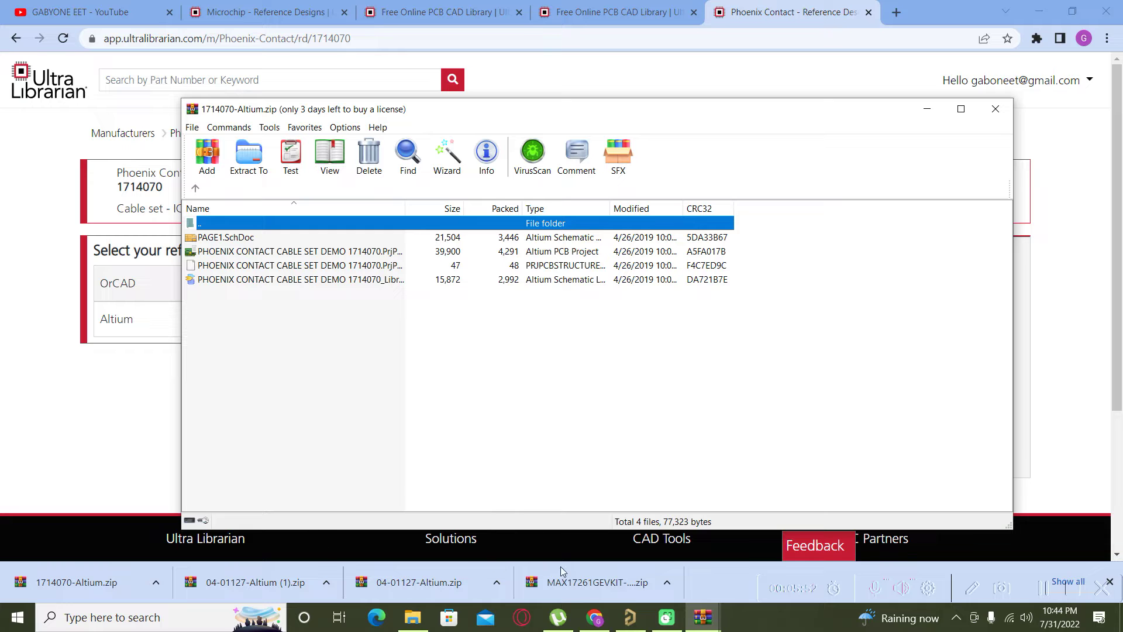
Switch to Altium Designer, open the PHOENIX CONTACT CABLE SET DEMO 1714070 project from Downloads\Phoenix, and open its PAGE1.SchDoc schematic.
{"action": "left_click", "coordinate": [631, 615]}
{"action": "left_click", "coordinate": [12, 28]}
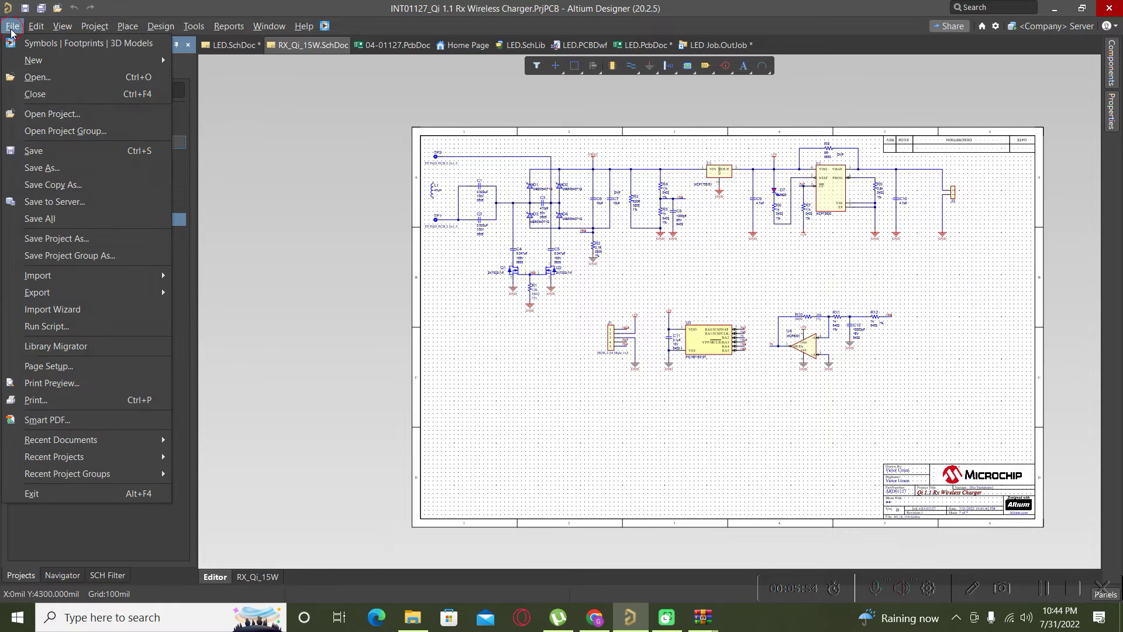
{"action": "left_click", "coordinate": [41, 115]}
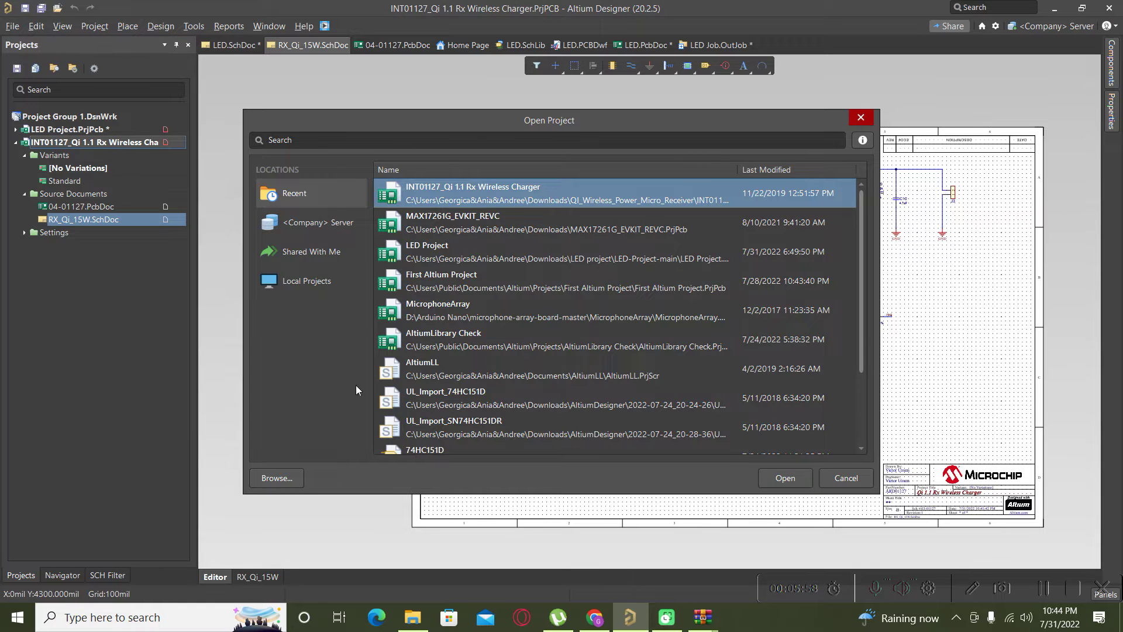
{"action": "left_click", "coordinate": [286, 483]}
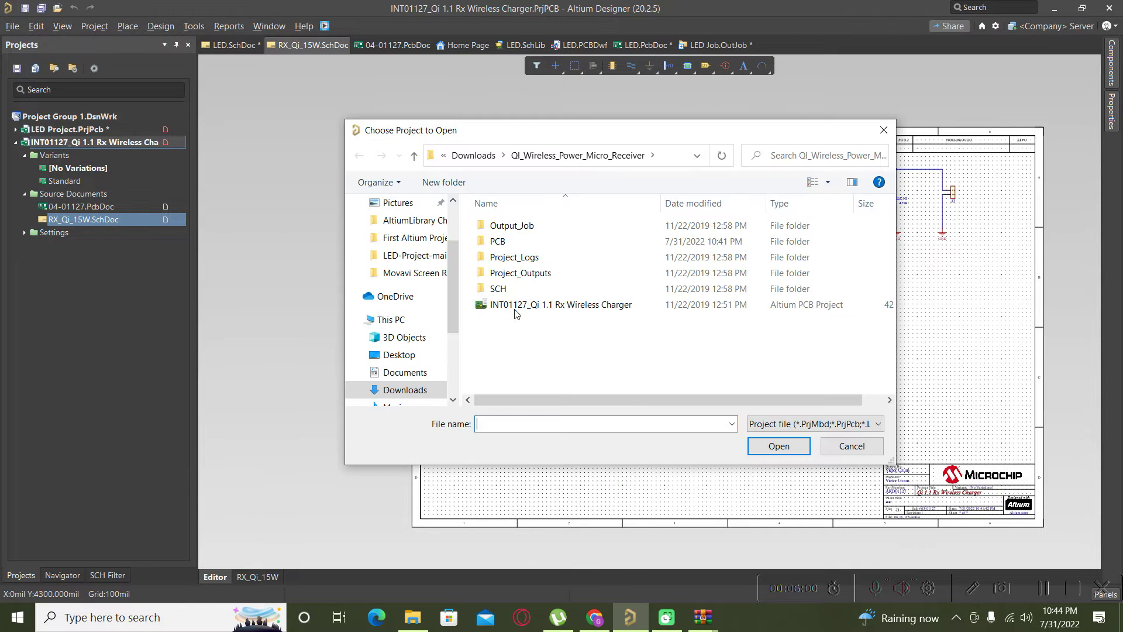
{"action": "left_click", "coordinate": [410, 392]}
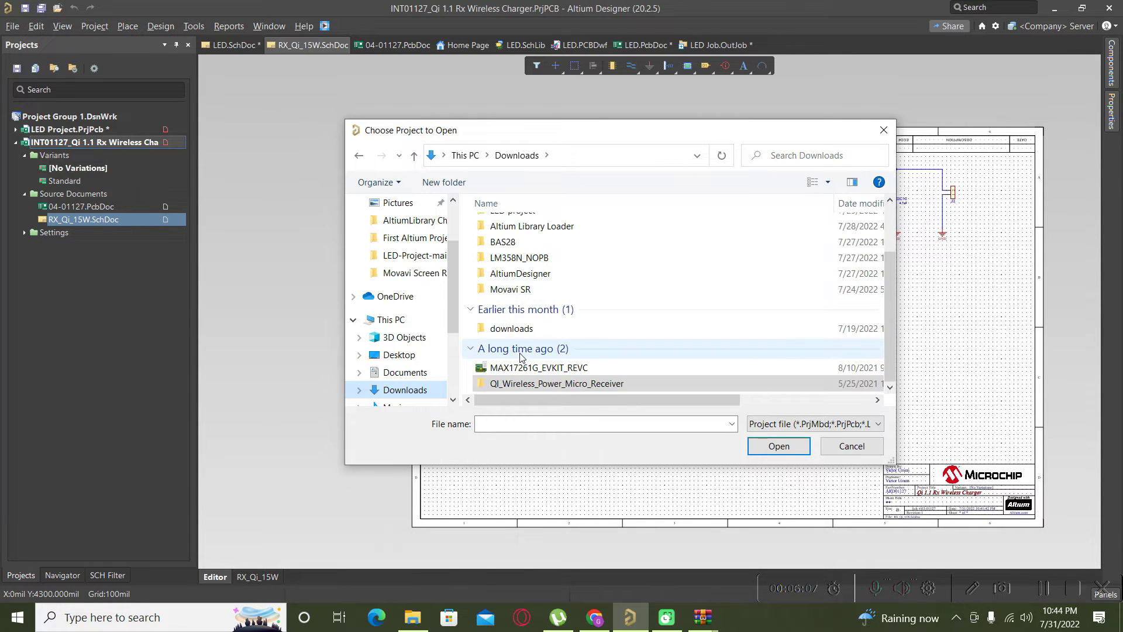
{"action": "scroll", "coordinate": [521, 357], "scroll_direction": "up", "scroll_amount": 5}
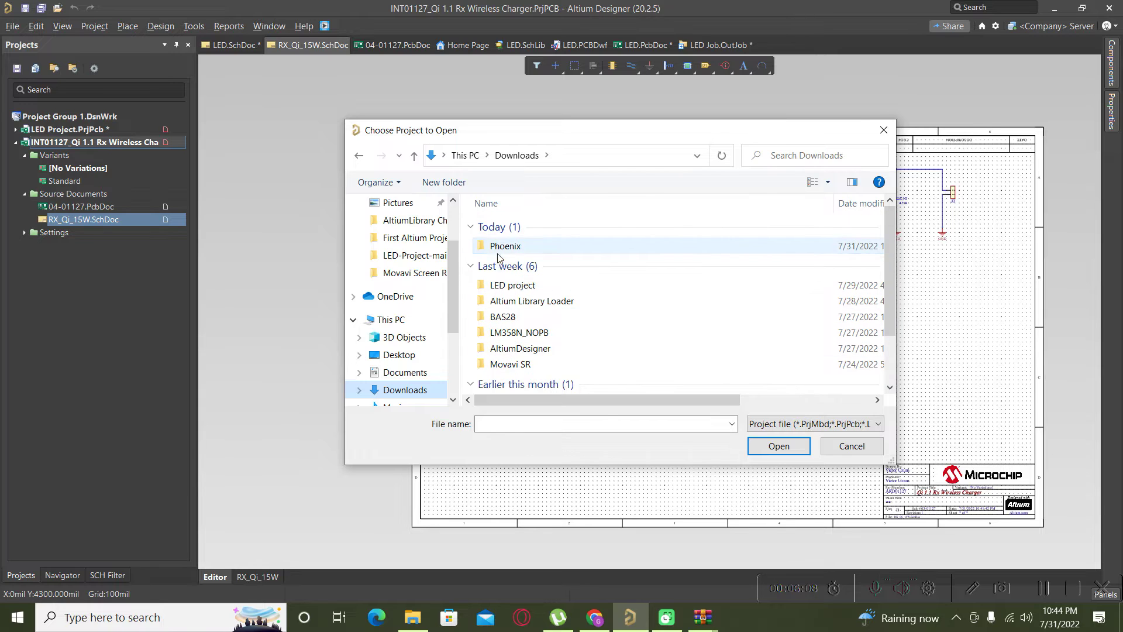
{"action": "double_click", "coordinate": [499, 249]}
{"action": "left_click", "coordinate": [503, 227]}
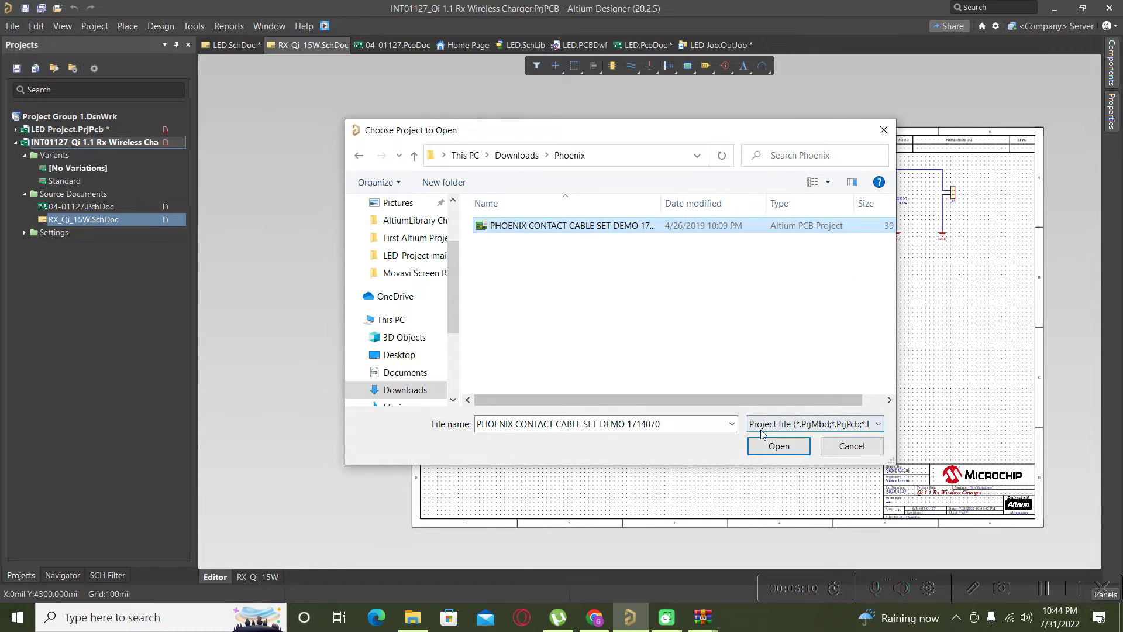
{"action": "left_click", "coordinate": [770, 451]}
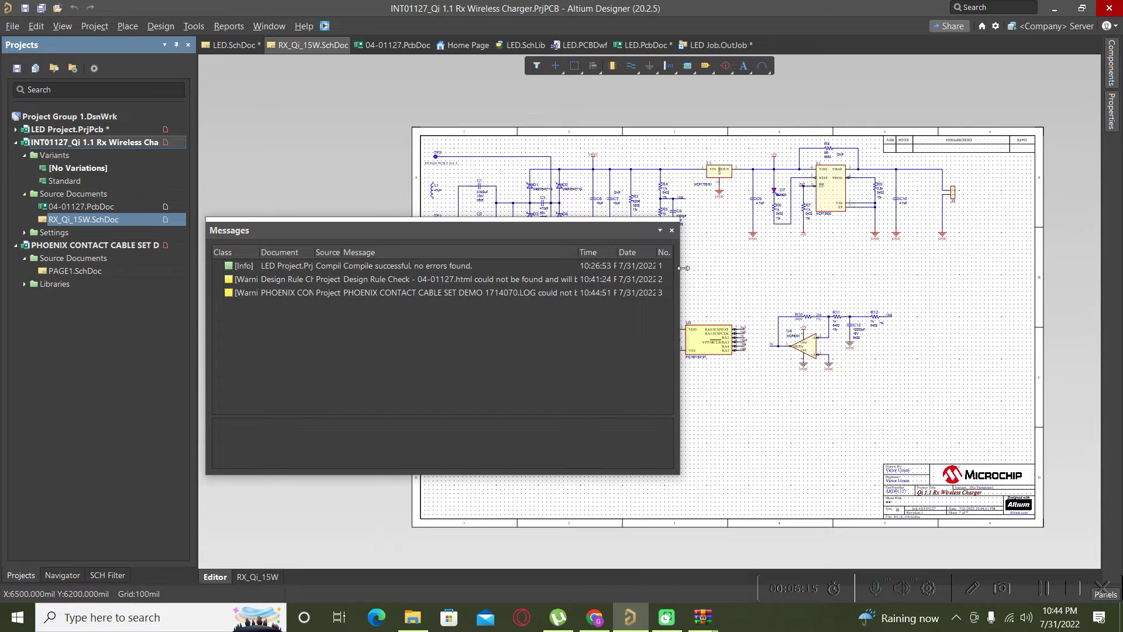
{"action": "left_click", "coordinate": [672, 230]}
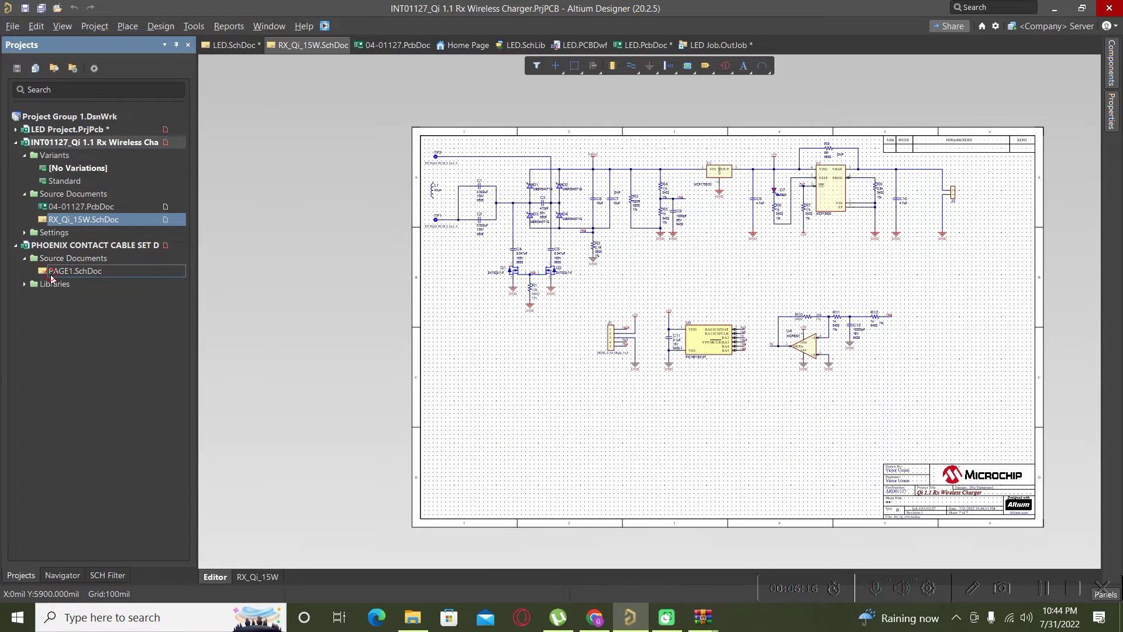
{"action": "double_click", "coordinate": [51, 275]}
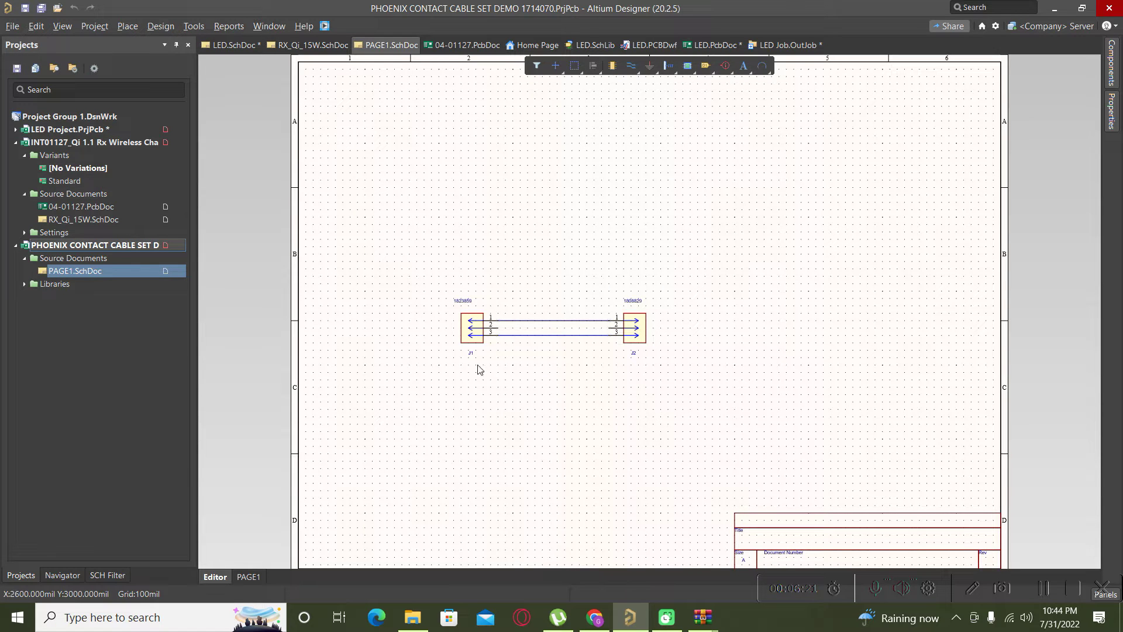
Switch to File Explorer, open the Phoenix folder in Downloads and view the full file names.
{"action": "left_click", "coordinate": [412, 619]}
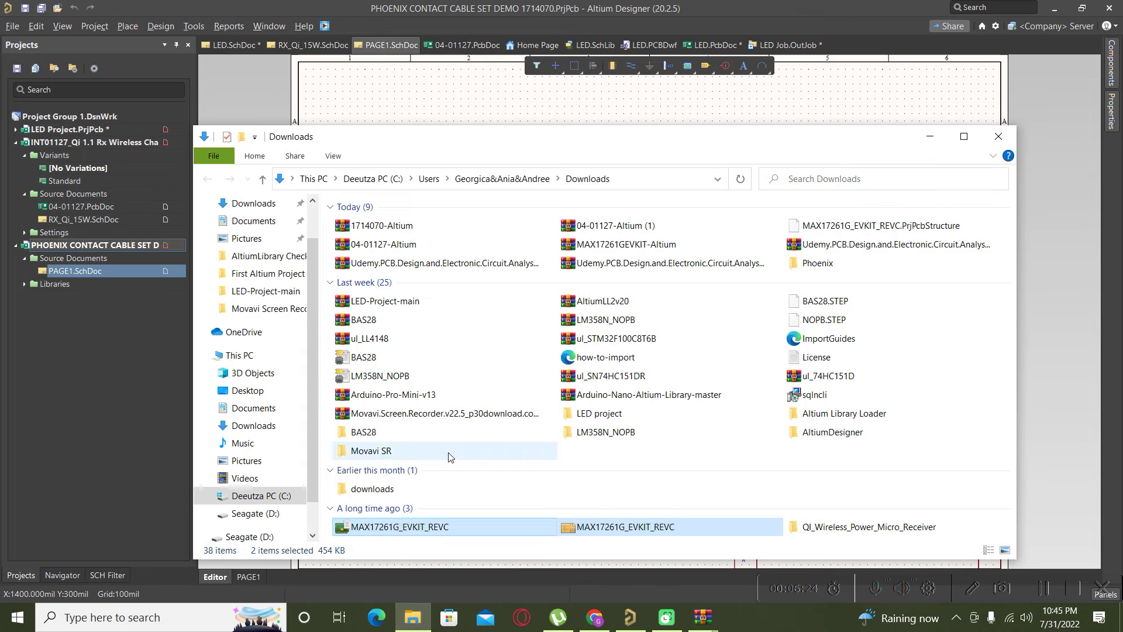
{"action": "double_click", "coordinate": [817, 263]}
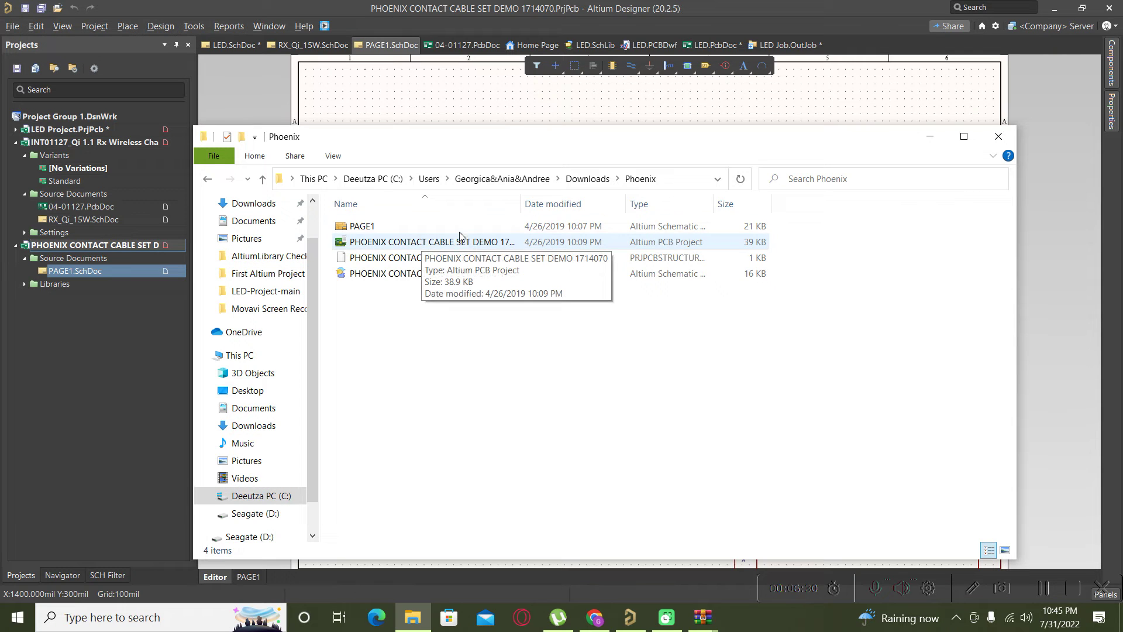
{"action": "left_click_drag", "start_coordinate": [521, 208], "coordinate": [641, 208]}
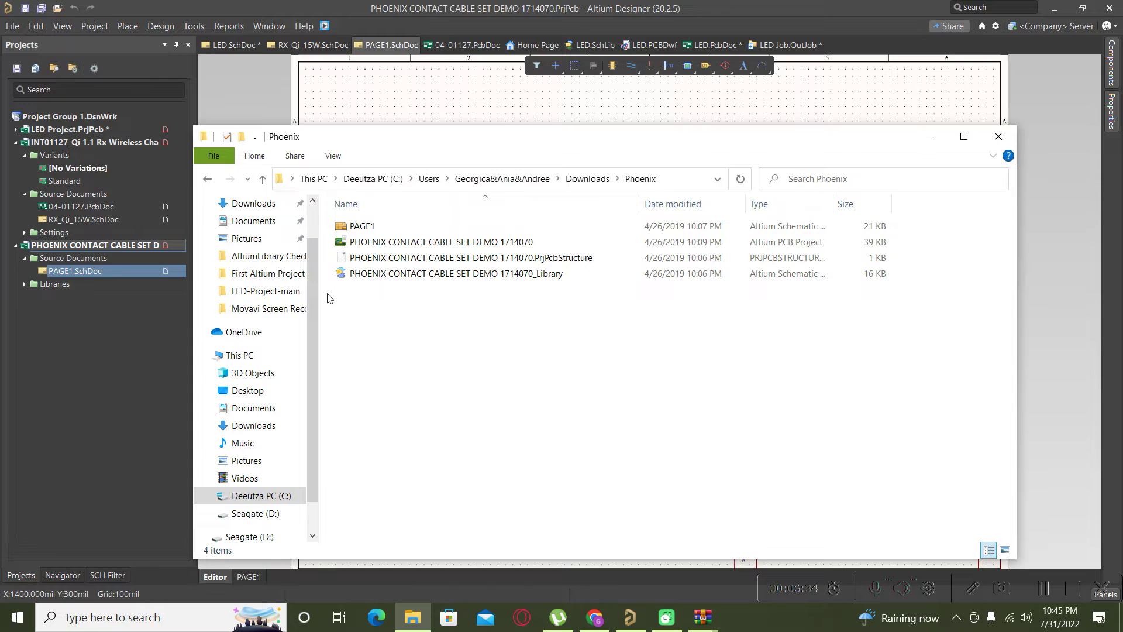
Return to Altium Designer and open the Phoenix project's schematic library, showing the whole connector symbol.
{"action": "left_click", "coordinate": [24, 284]}
{"action": "left_click", "coordinate": [33, 297]}
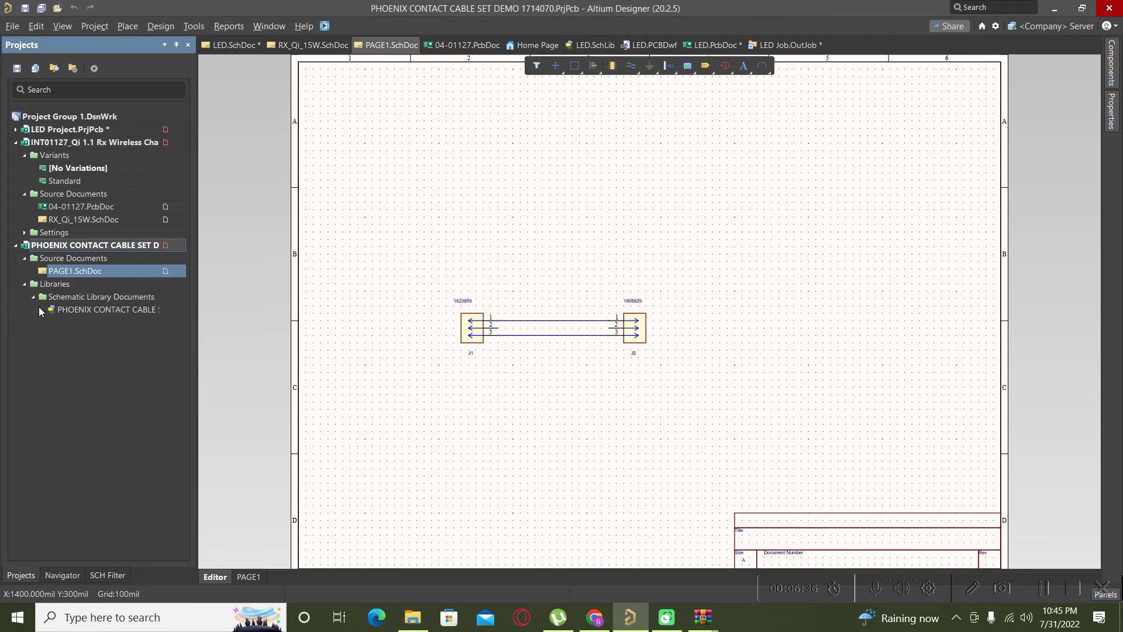
{"action": "double_click", "coordinate": [74, 310]}
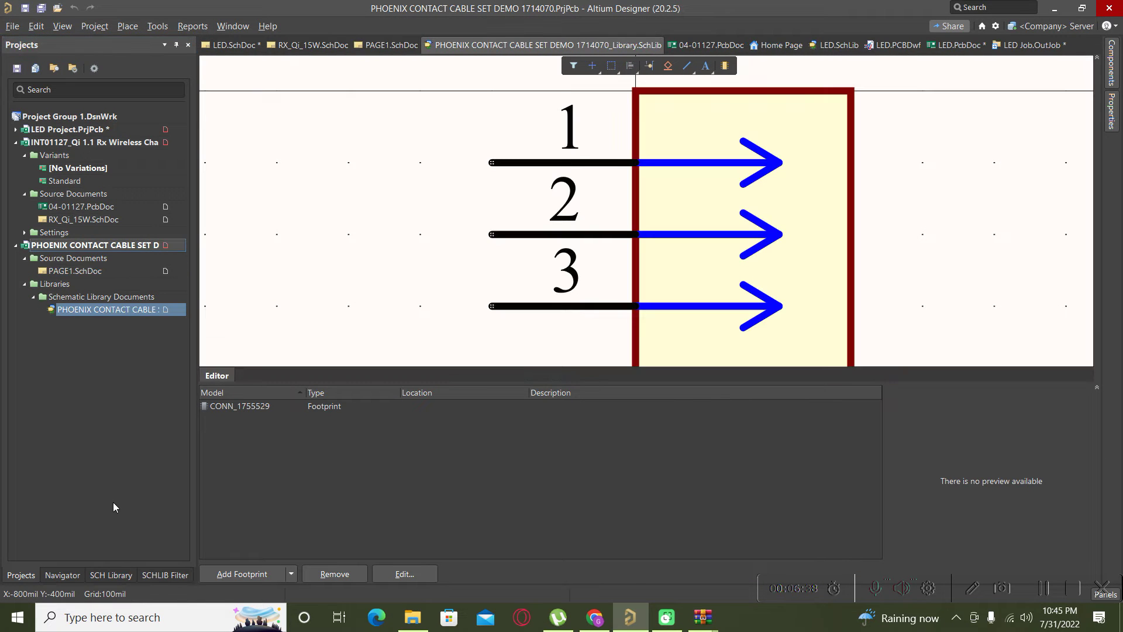
{"action": "scroll", "coordinate": [469, 271], "scroll_direction": "down", "scroll_amount": 3, "text": "ctrl"}
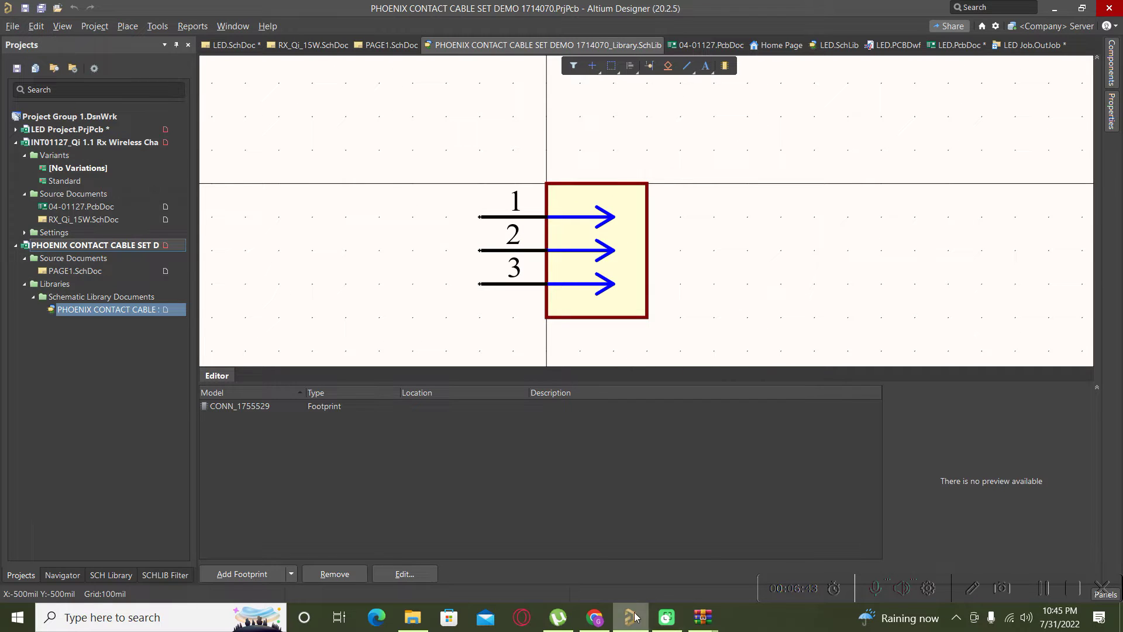
Switch to the browser, return to the reference design list, try the Microchip filter, and clear all manufacturer and Altium format filters.
{"action": "left_click", "coordinate": [595, 617]}
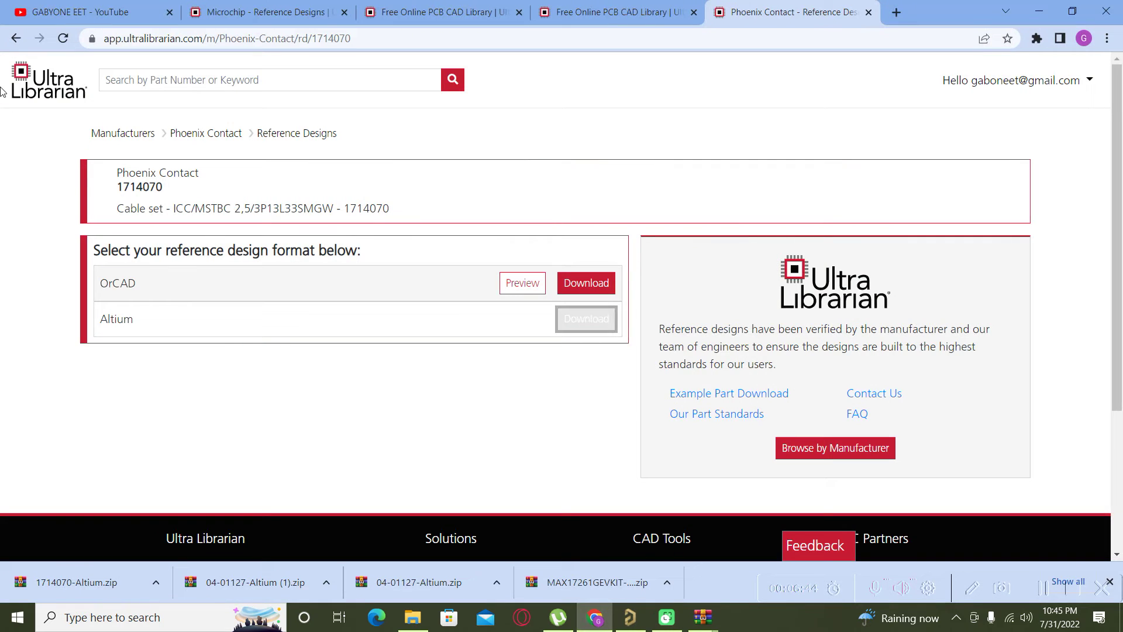
{"action": "left_click", "coordinate": [16, 39]}
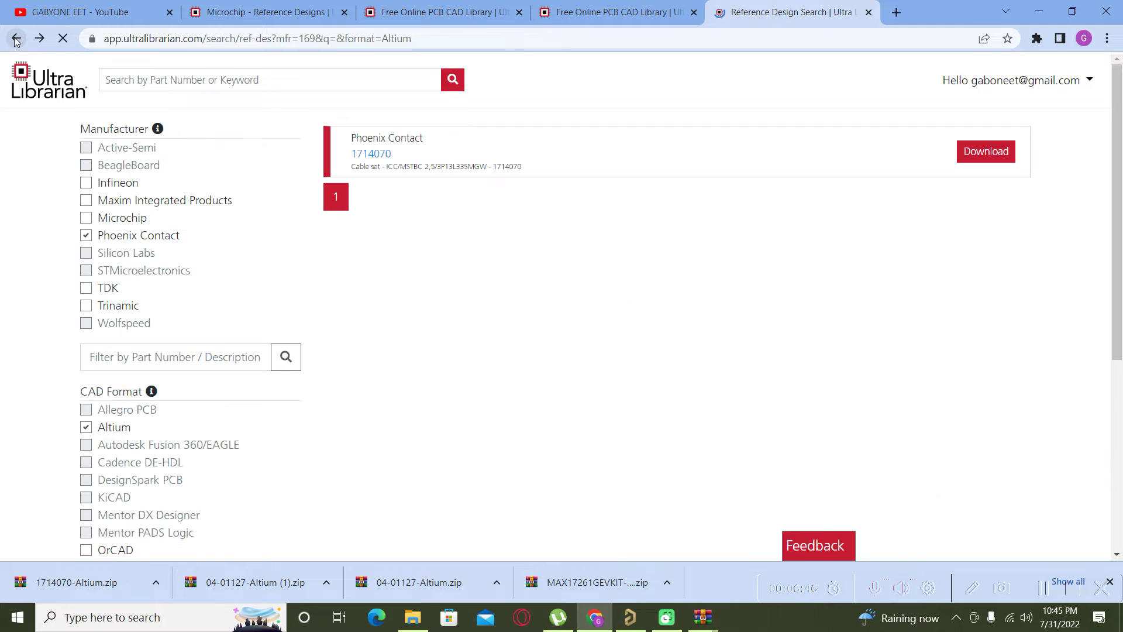
{"action": "left_click", "coordinate": [87, 235]}
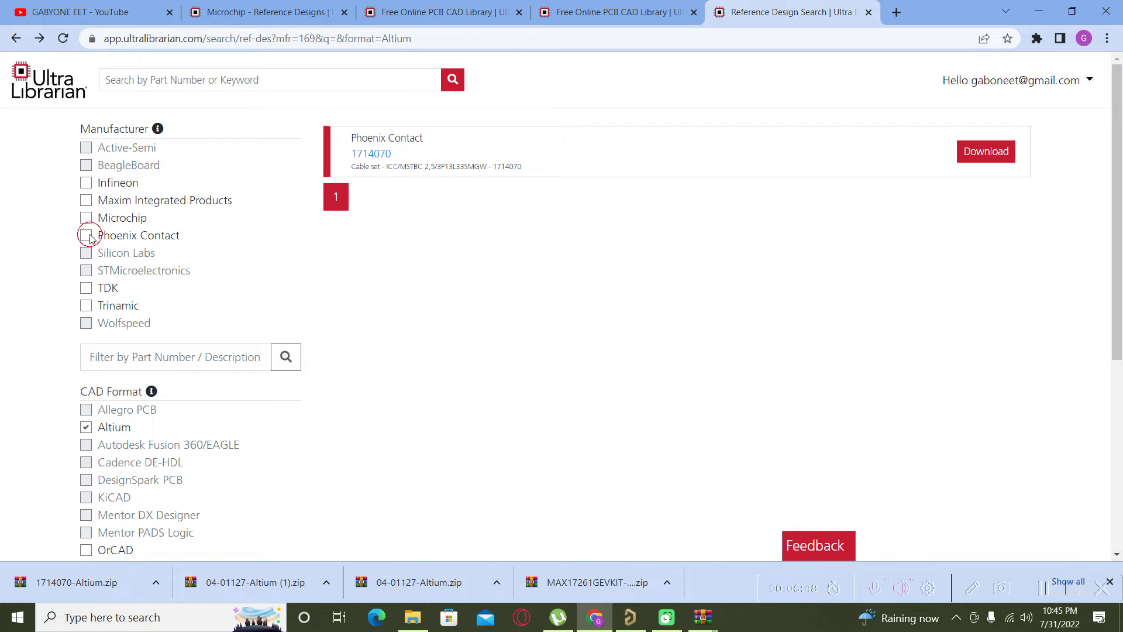
{"action": "left_click", "coordinate": [86, 219]}
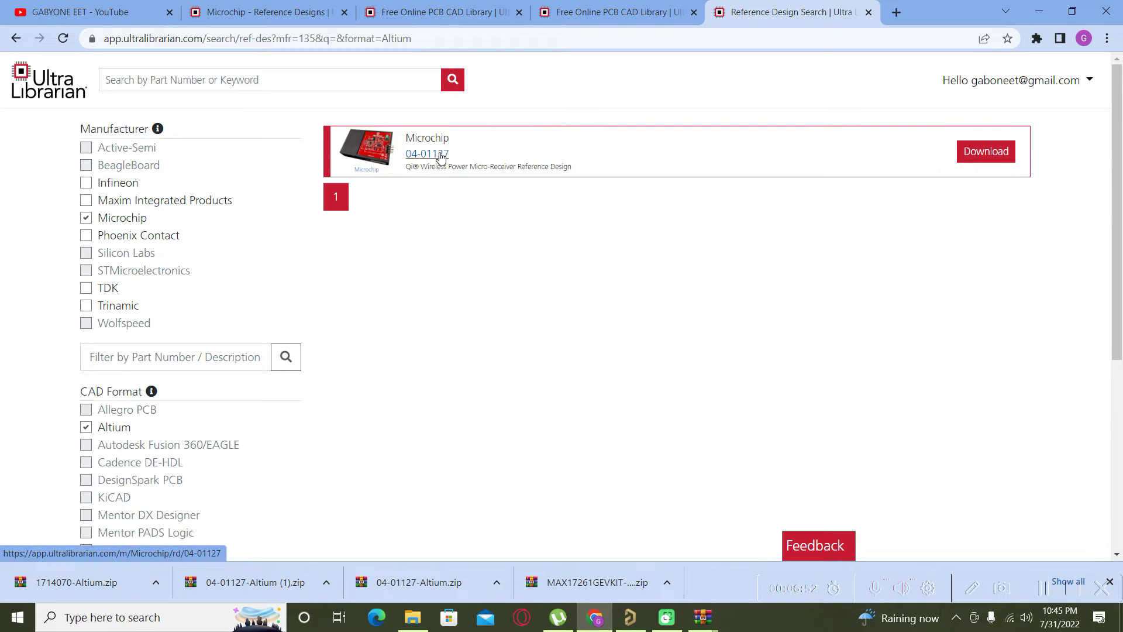
{"action": "left_click", "coordinate": [86, 218]}
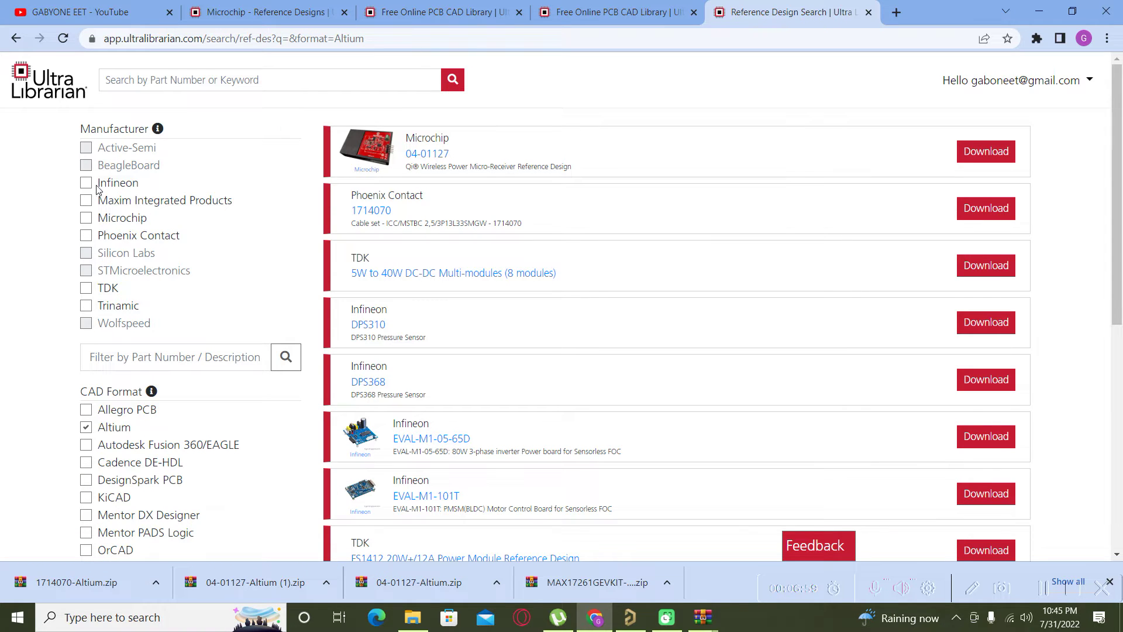
{"action": "left_click", "coordinate": [84, 433]}
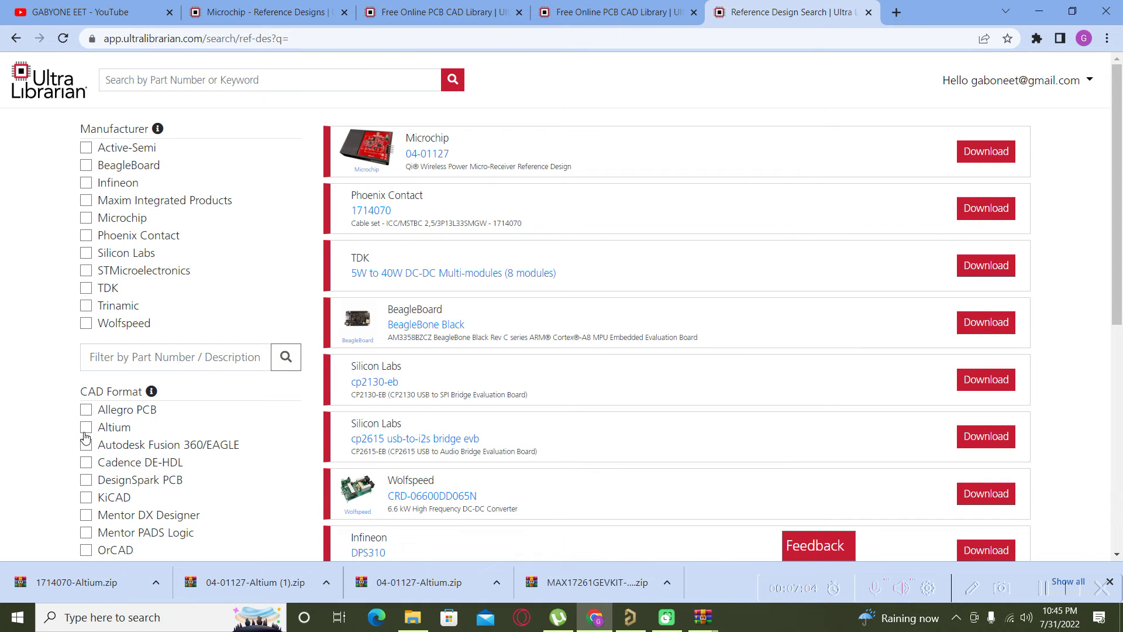
Open the BeagleBone Black reference design and download its OrCAD version.
{"action": "left_click", "coordinate": [426, 326]}
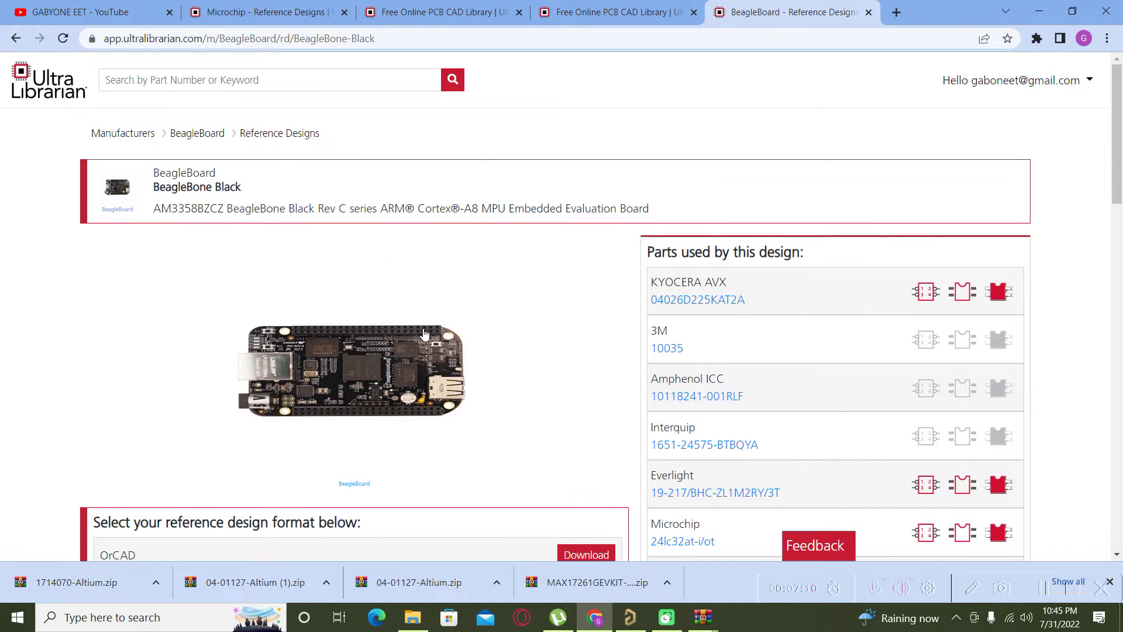
{"action": "scroll", "coordinate": [424, 334], "scroll_direction": "down", "scroll_amount": 2}
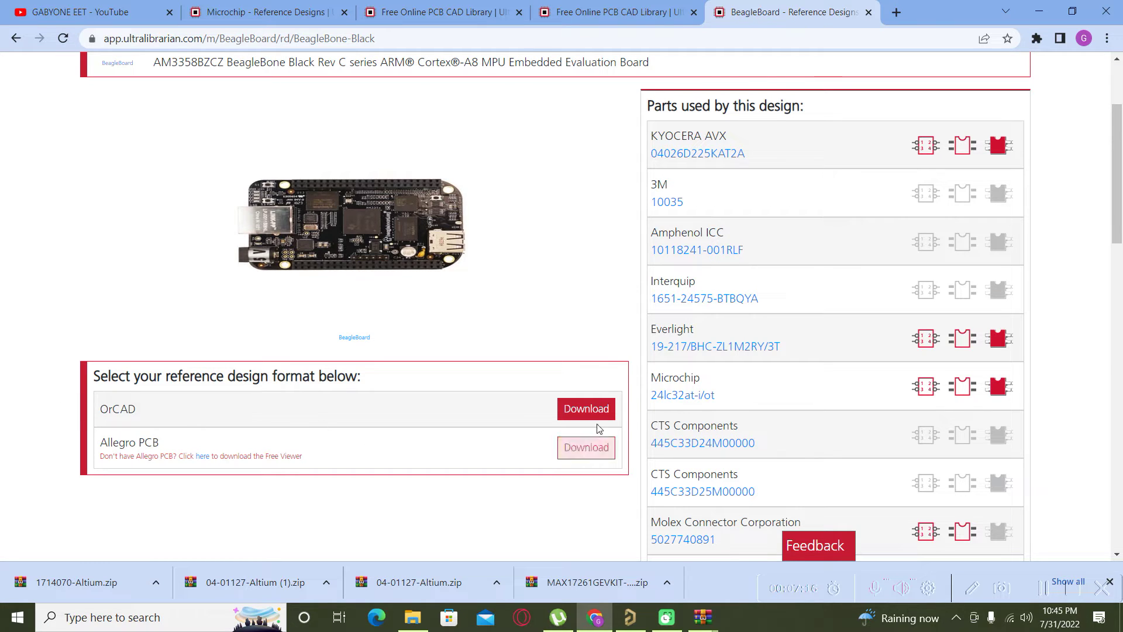
{"action": "left_click", "coordinate": [586, 408]}
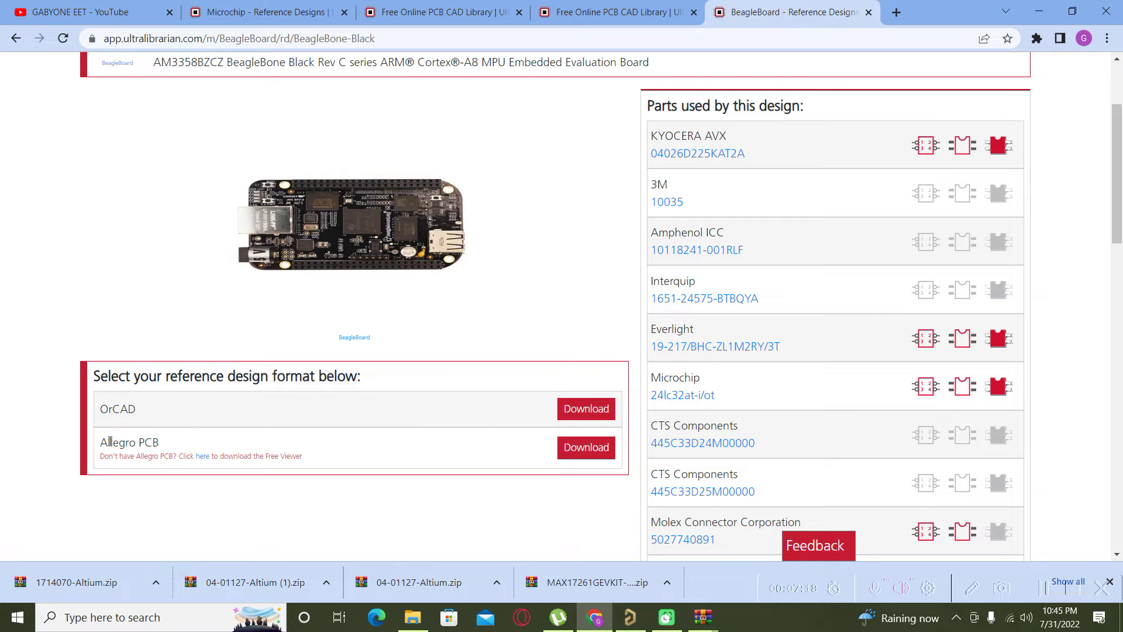
{"action": "left_click", "coordinate": [585, 409]}
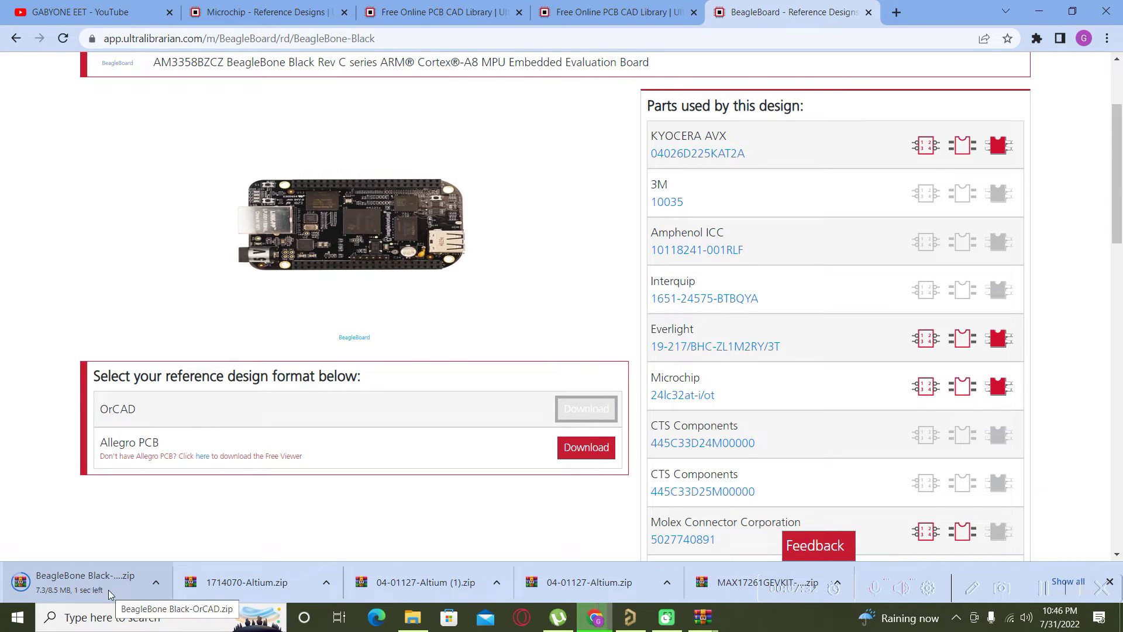
Show the BeagleBone Black-OrCAD archive in its folder and extract its contents directly into Downloads.
{"action": "left_click", "coordinate": [156, 582]}
{"action": "left_click", "coordinate": [183, 536]}
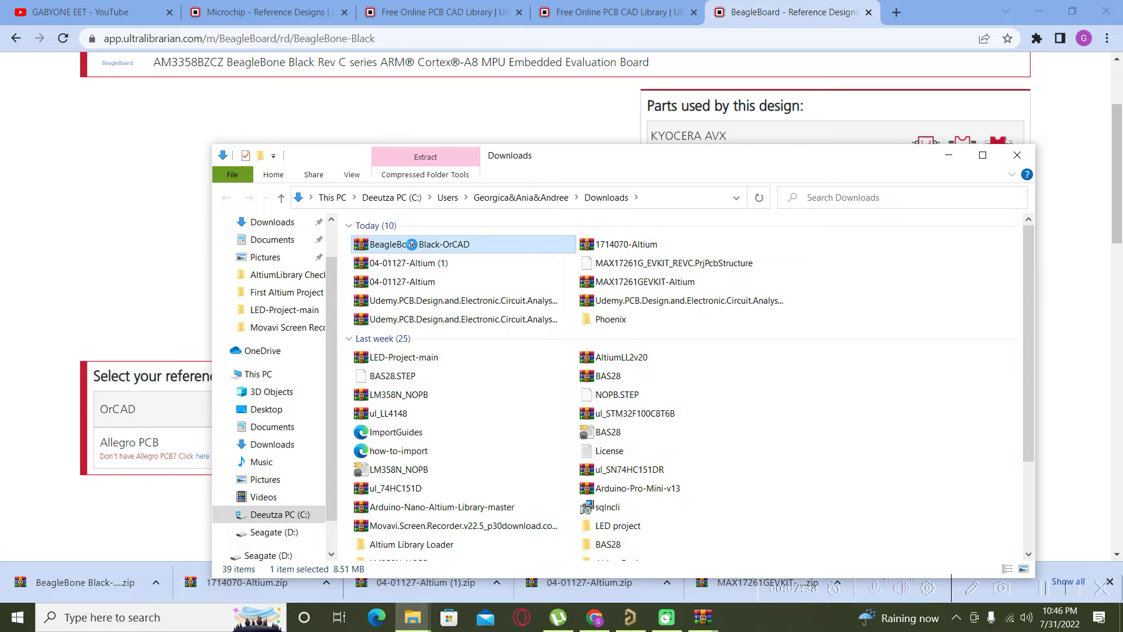
{"action": "right_click", "coordinate": [413, 247]}
{"action": "left_click", "coordinate": [450, 321]}
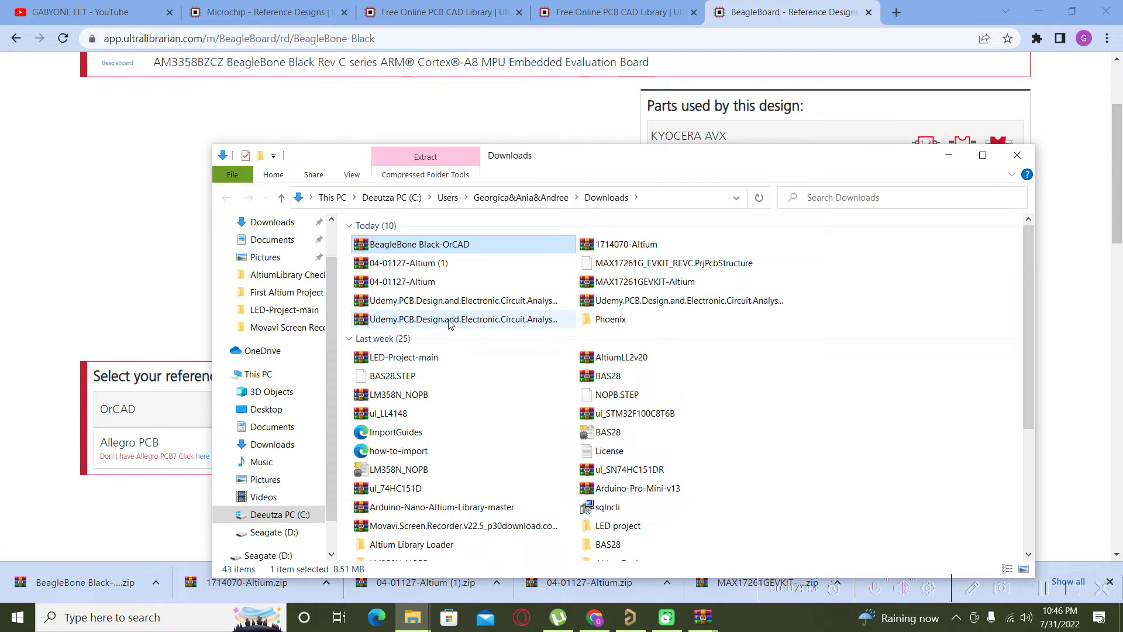
Look through the Downloads folder for the extracted BeagleBone Black files.
{"action": "scroll", "coordinate": [449, 324], "scroll_direction": "down", "scroll_amount": 3}
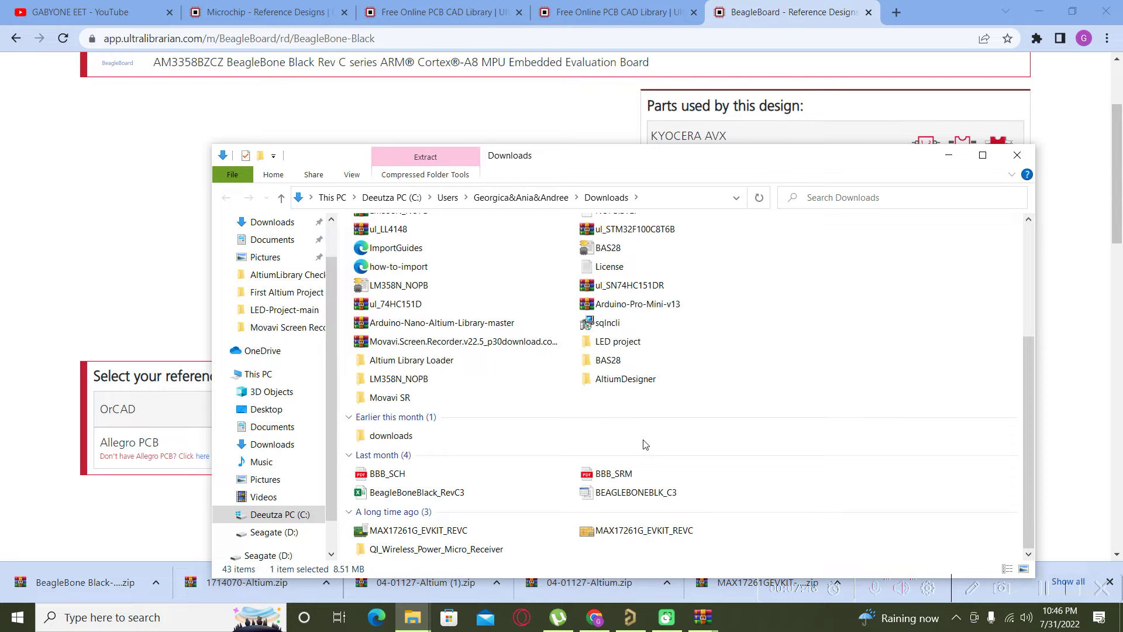
{"action": "scroll", "coordinate": [645, 444], "scroll_direction": "up", "scroll_amount": 4}
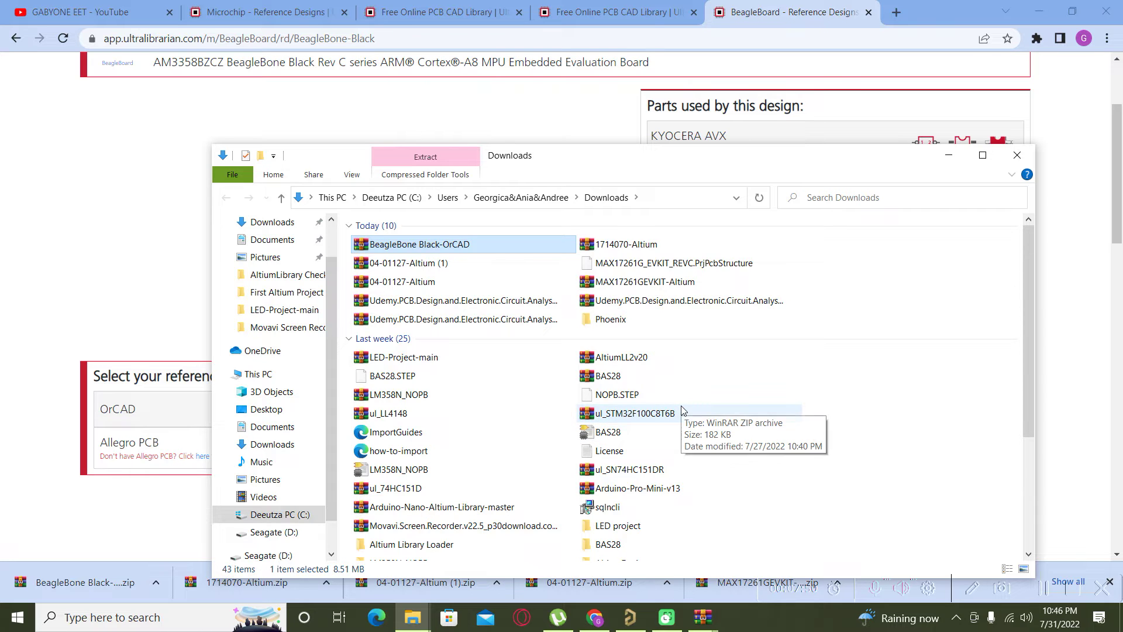
{"action": "scroll", "coordinate": [681, 408], "scroll_direction": "down", "scroll_amount": 1}
{"action": "scroll", "coordinate": [682, 408], "scroll_direction": "down", "scroll_amount": 1}
{"action": "scroll", "coordinate": [681, 408], "scroll_direction": "down", "scroll_amount": 1}
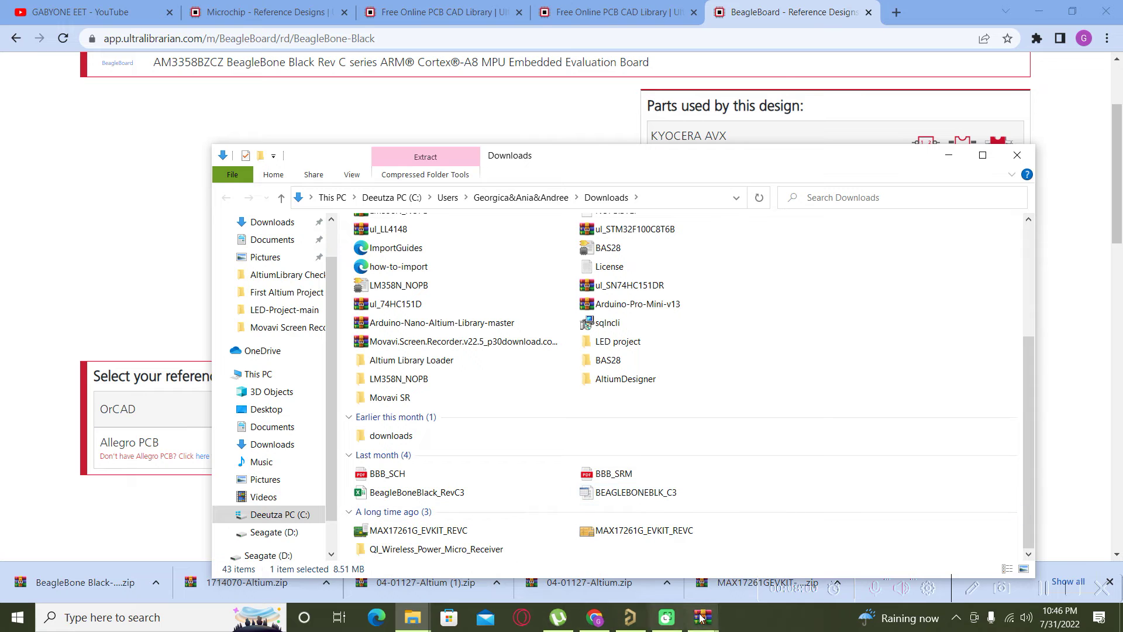
Switch to Altium Designer, check the available import options and start the Import Wizard.
{"action": "left_click", "coordinate": [630, 618]}
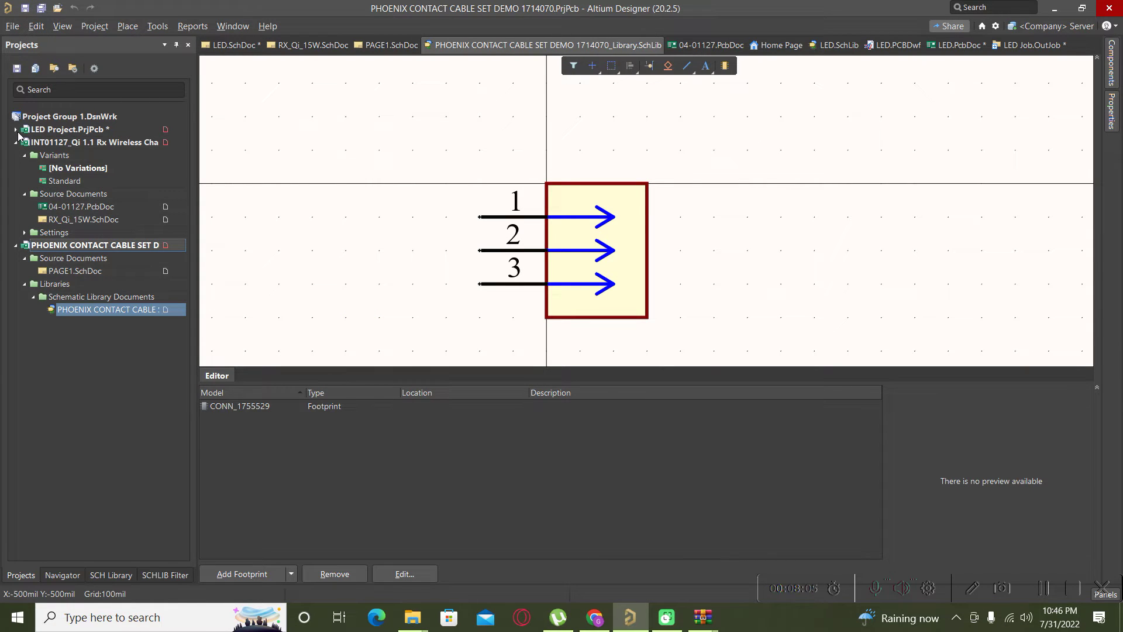
{"action": "left_click", "coordinate": [41, 146]}
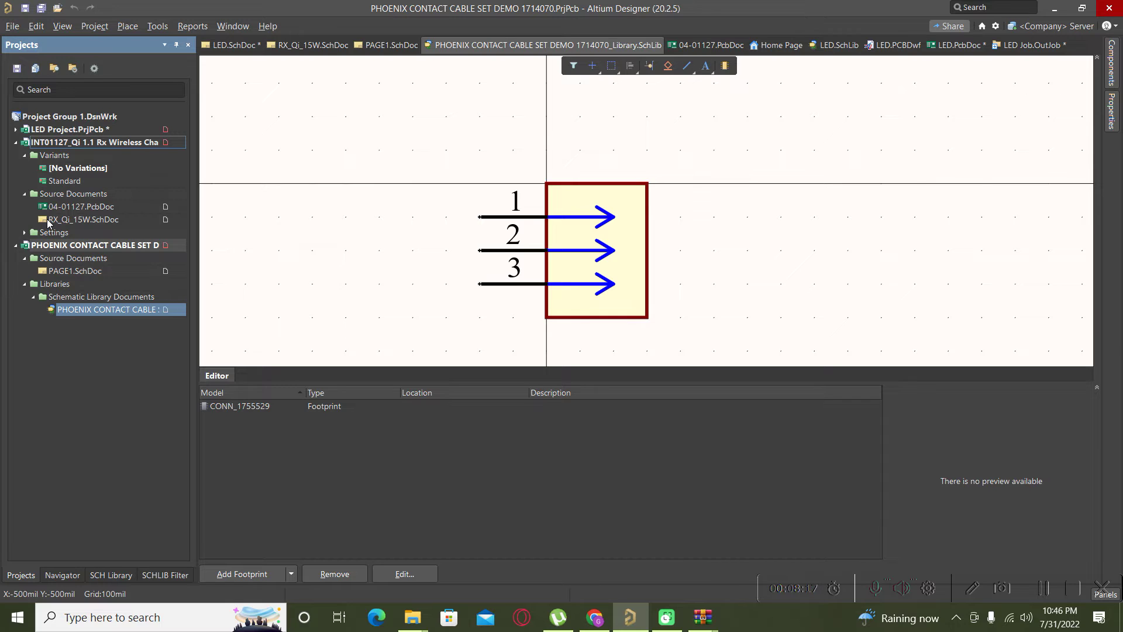
{"action": "left_click", "coordinate": [12, 27]}
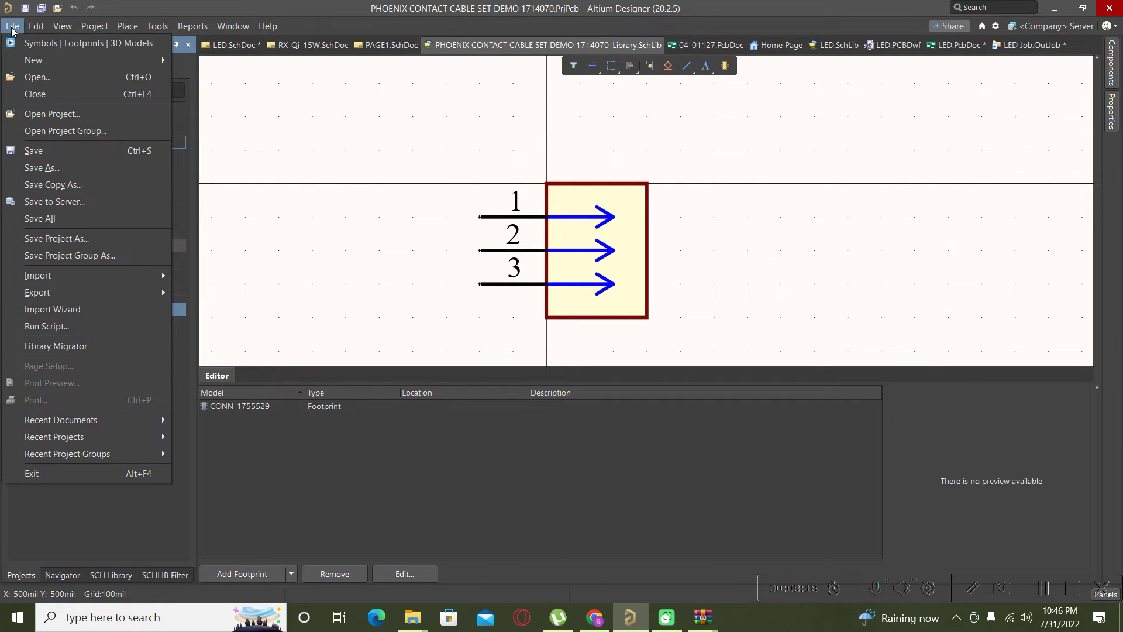
{"action": "mouse_move", "coordinate": [68, 277]}
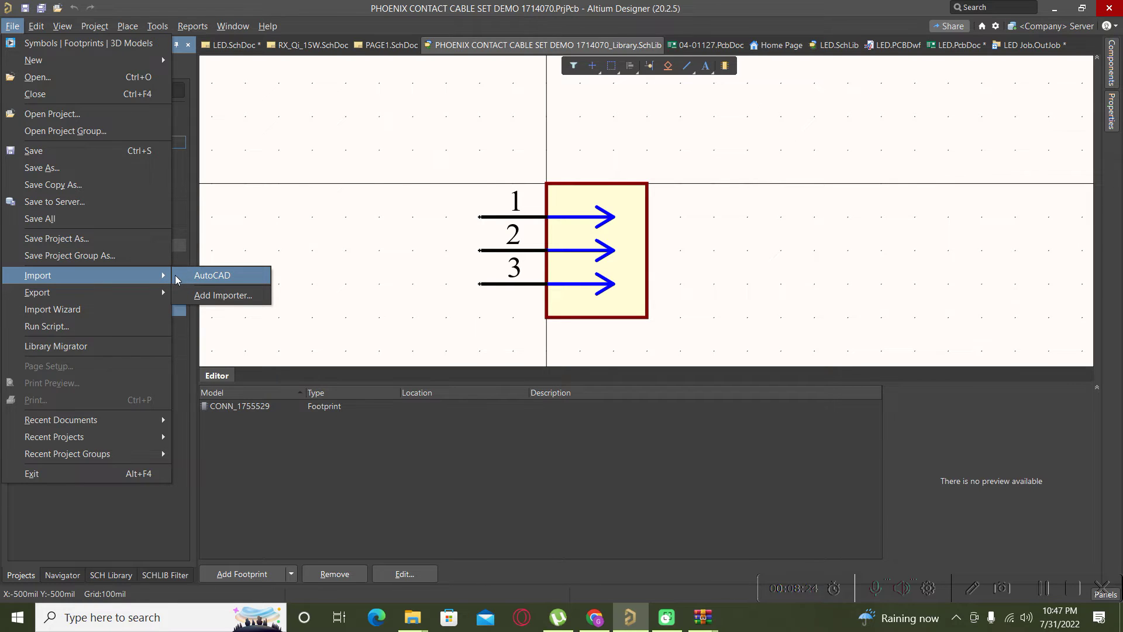
{"action": "left_click", "coordinate": [141, 310]}
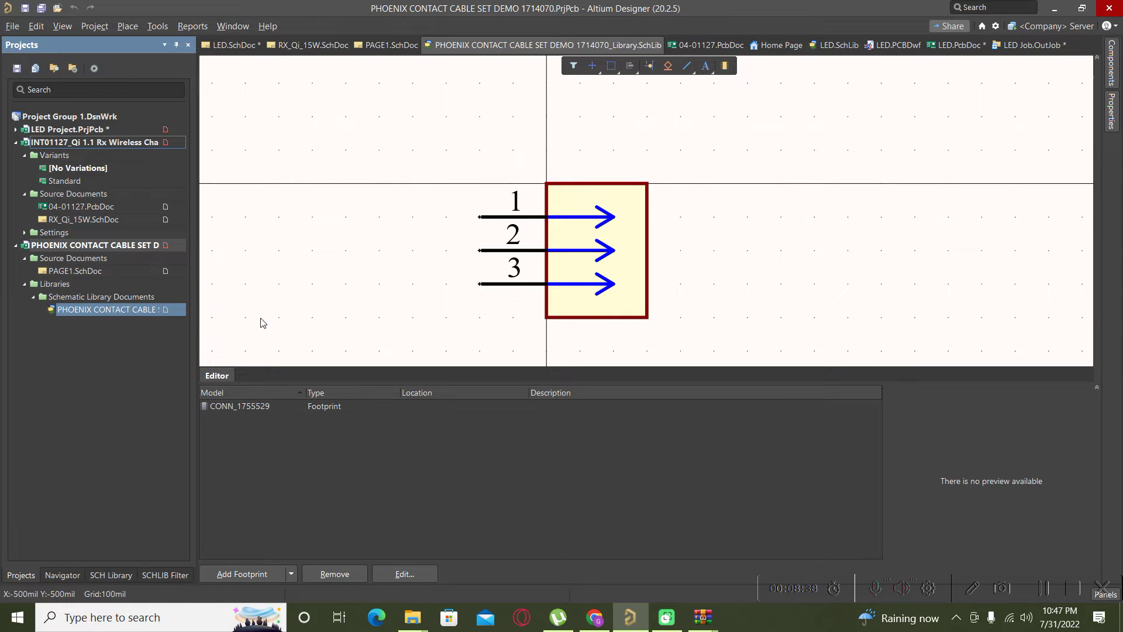
Choose Orcad Designs and Libraries Files as the type of files to import and continue.
{"action": "left_click", "coordinate": [711, 477]}
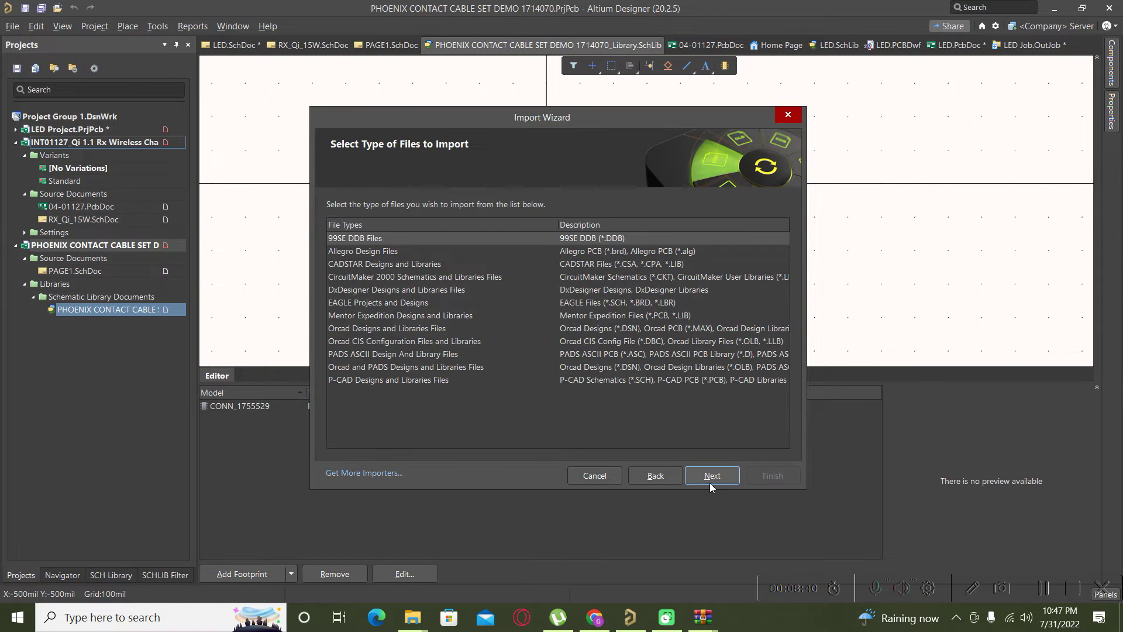
{"action": "left_click", "coordinate": [417, 329]}
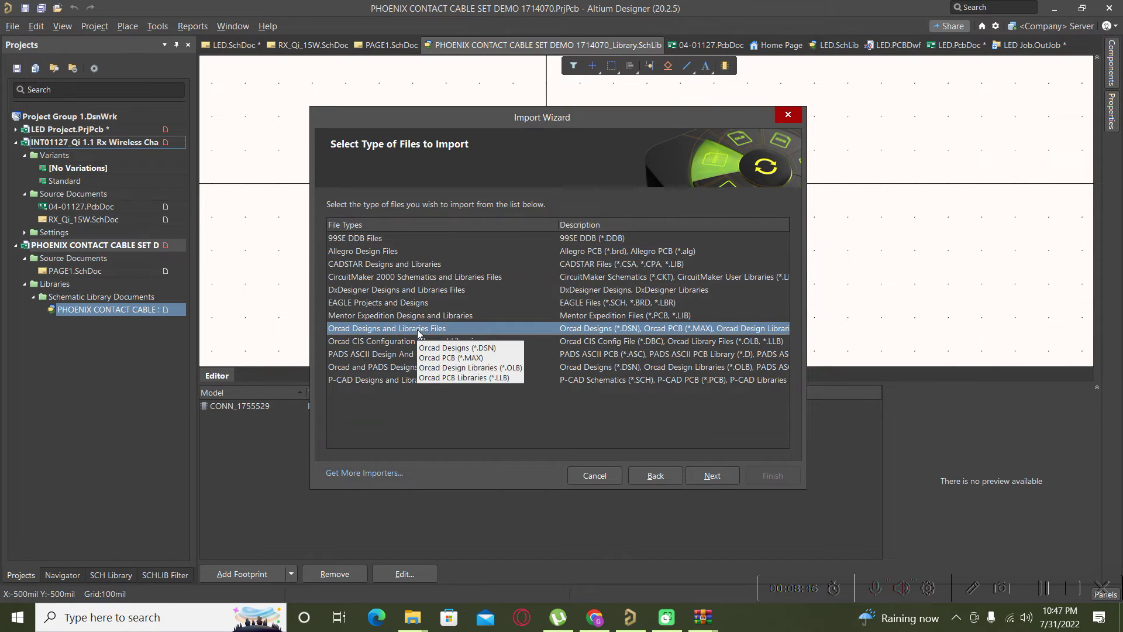
{"action": "left_click", "coordinate": [706, 480]}
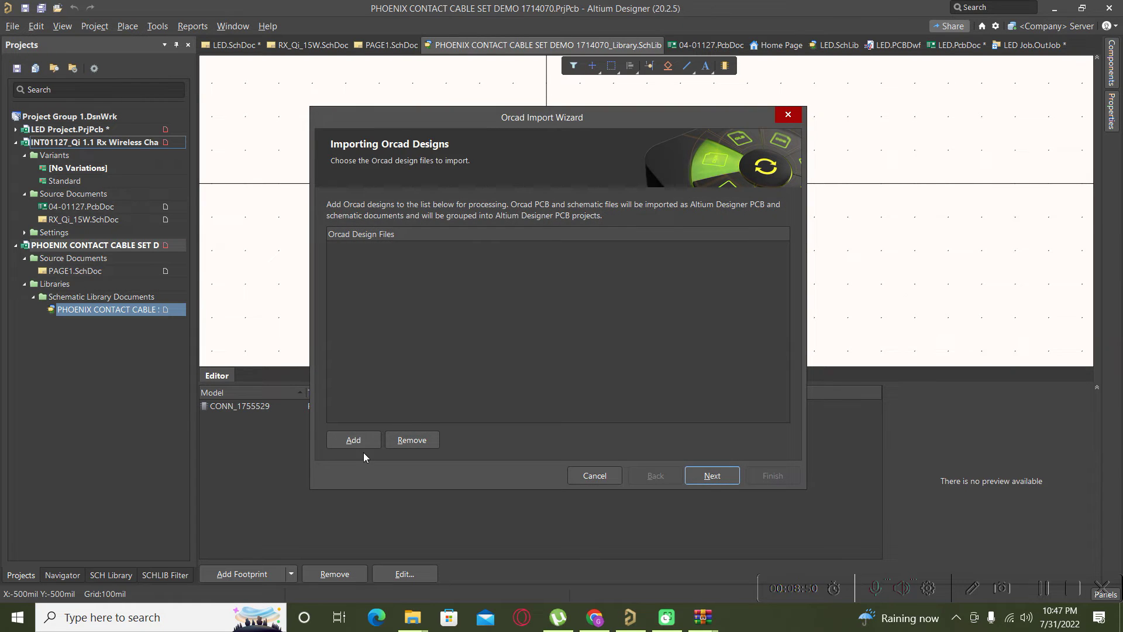
Start adding an Orcad design file and list files of all types.
{"action": "left_click", "coordinate": [351, 441]}
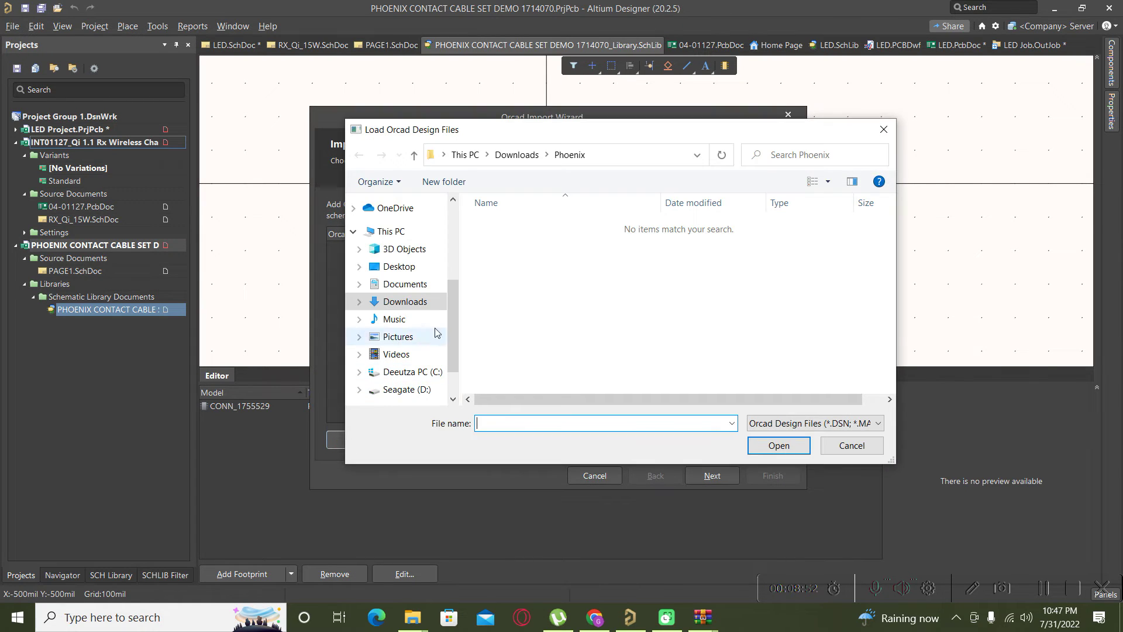
{"action": "left_click", "coordinate": [819, 423]}
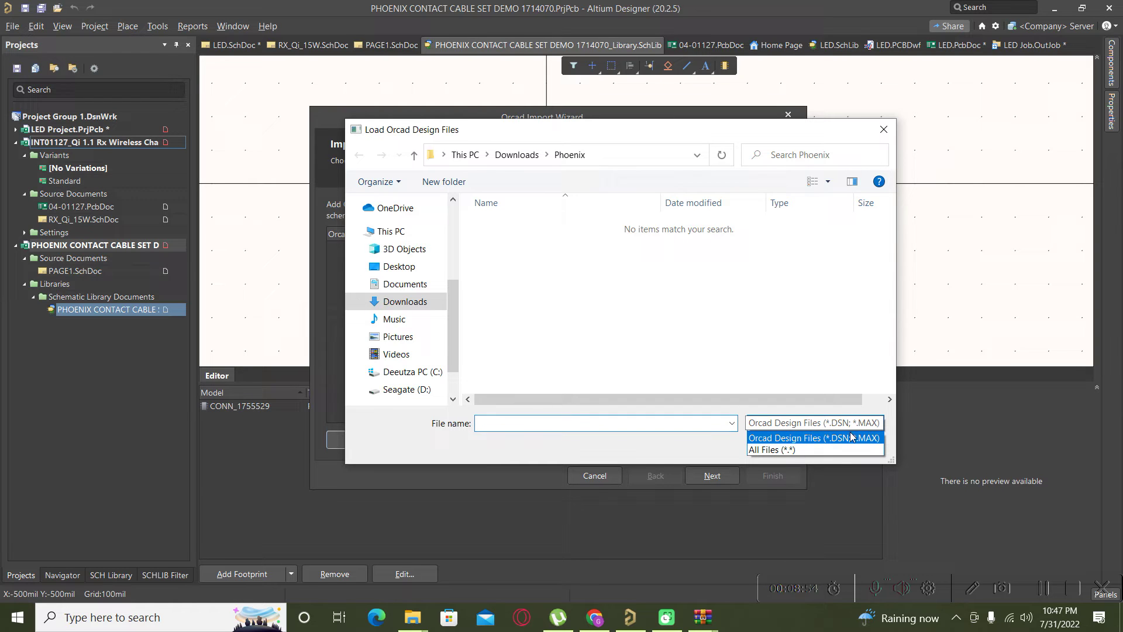
{"action": "left_click", "coordinate": [794, 451]}
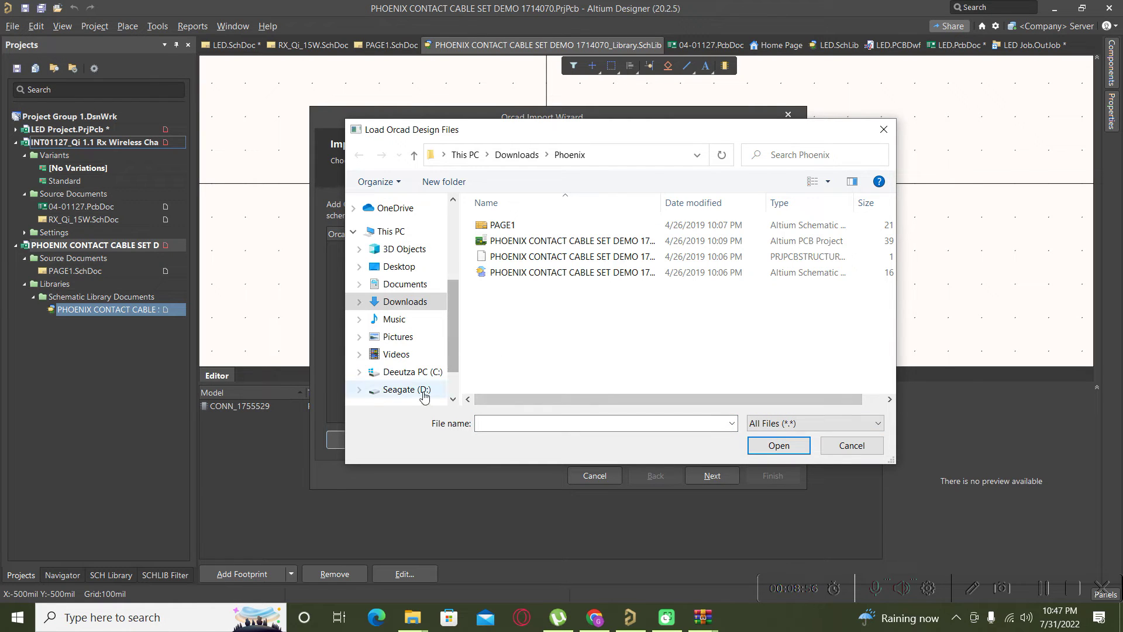
Add the BEAGLEBONEBLK_C3 design from the Downloads folder to the import list and continue to the library files.
{"action": "left_click", "coordinate": [395, 303]}
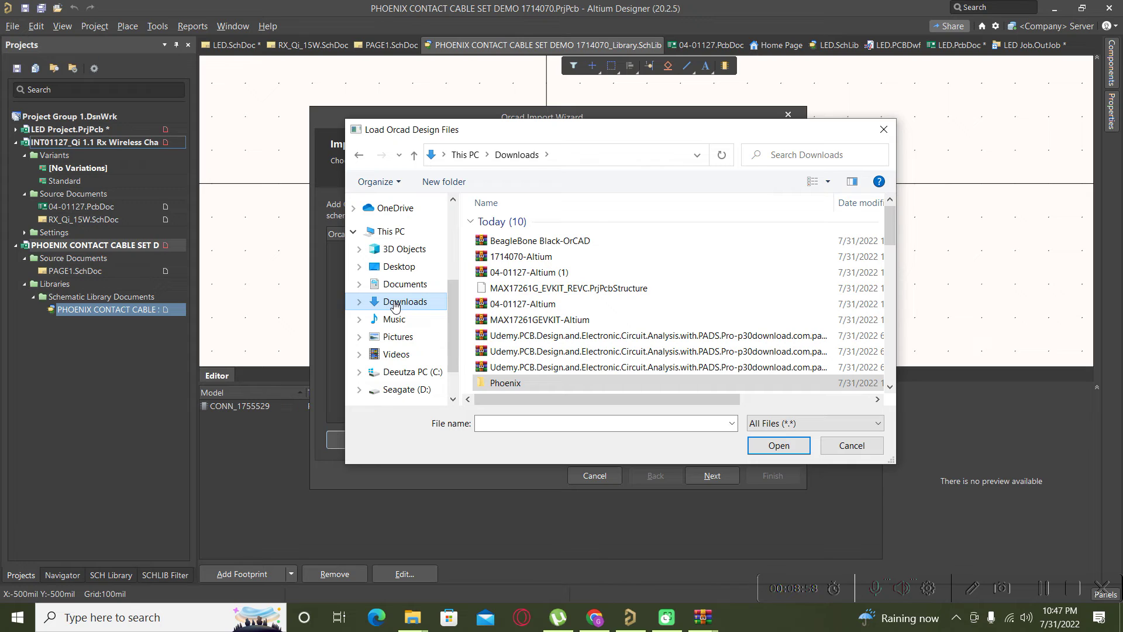
{"action": "left_click", "coordinate": [411, 373]}
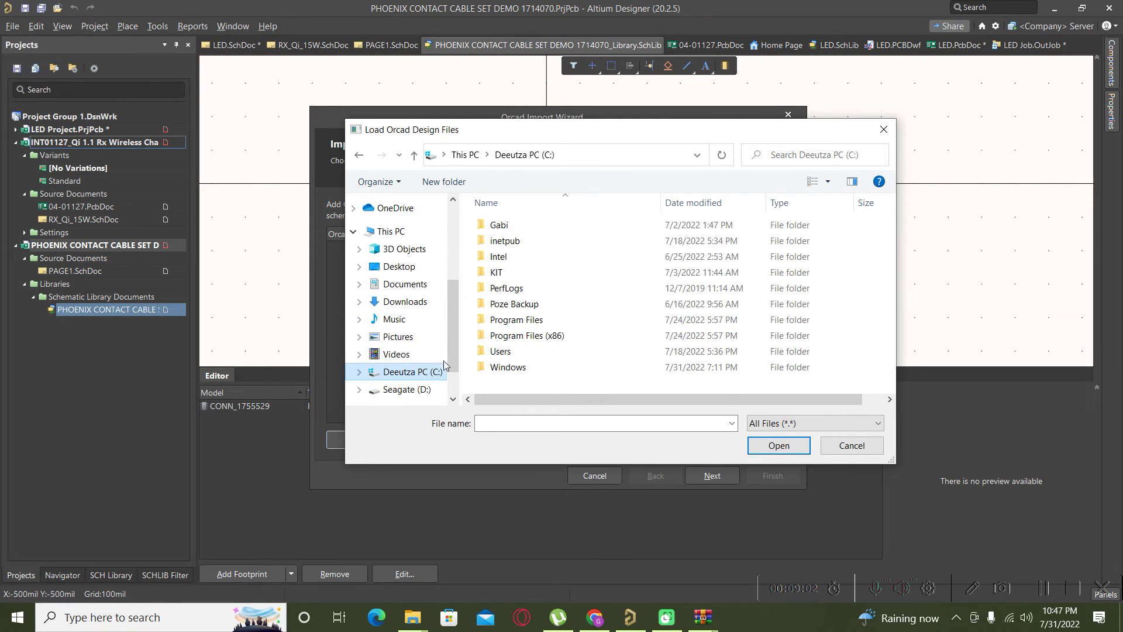
{"action": "double_click", "coordinate": [525, 354]}
{"action": "double_click", "coordinate": [517, 257]}
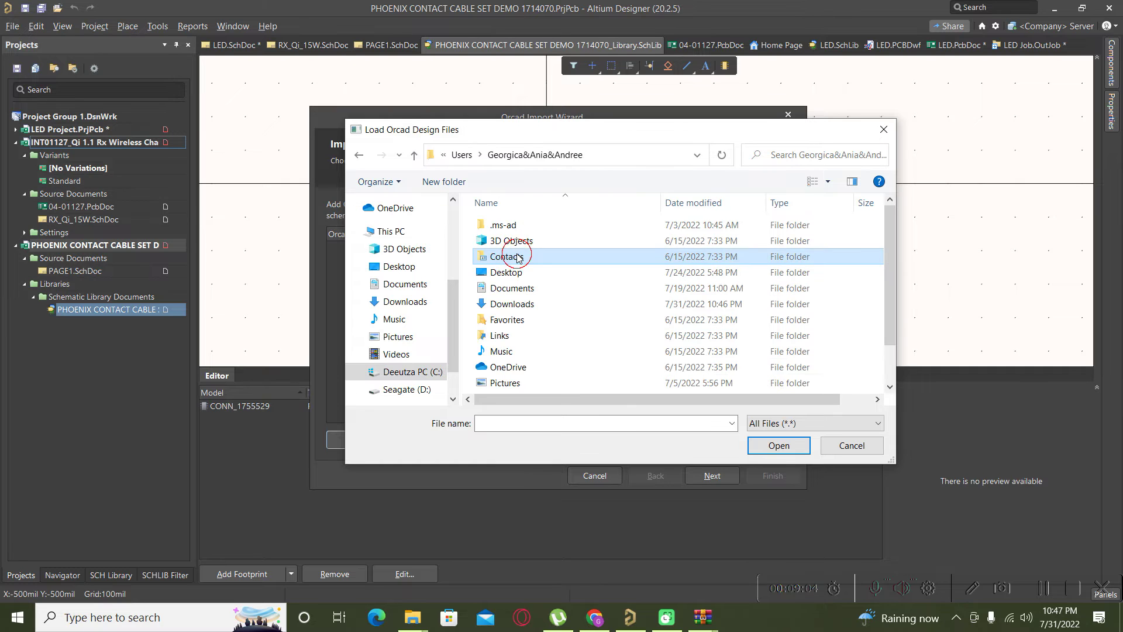
{"action": "double_click", "coordinate": [510, 303]}
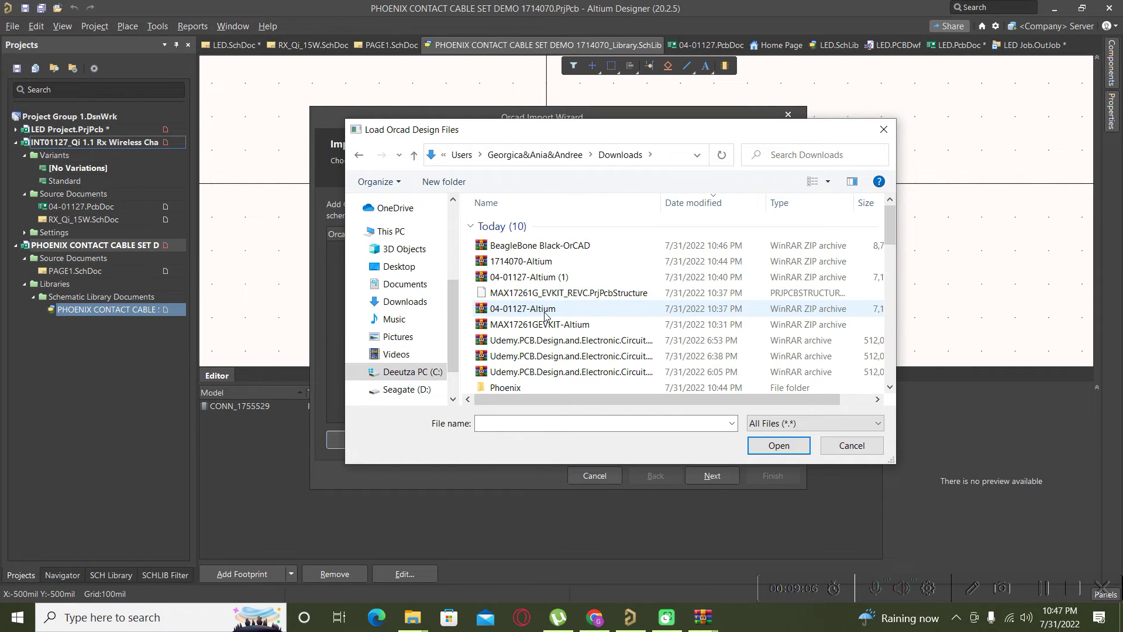
{"action": "scroll", "coordinate": [591, 306], "scroll_direction": "down", "scroll_amount": 5}
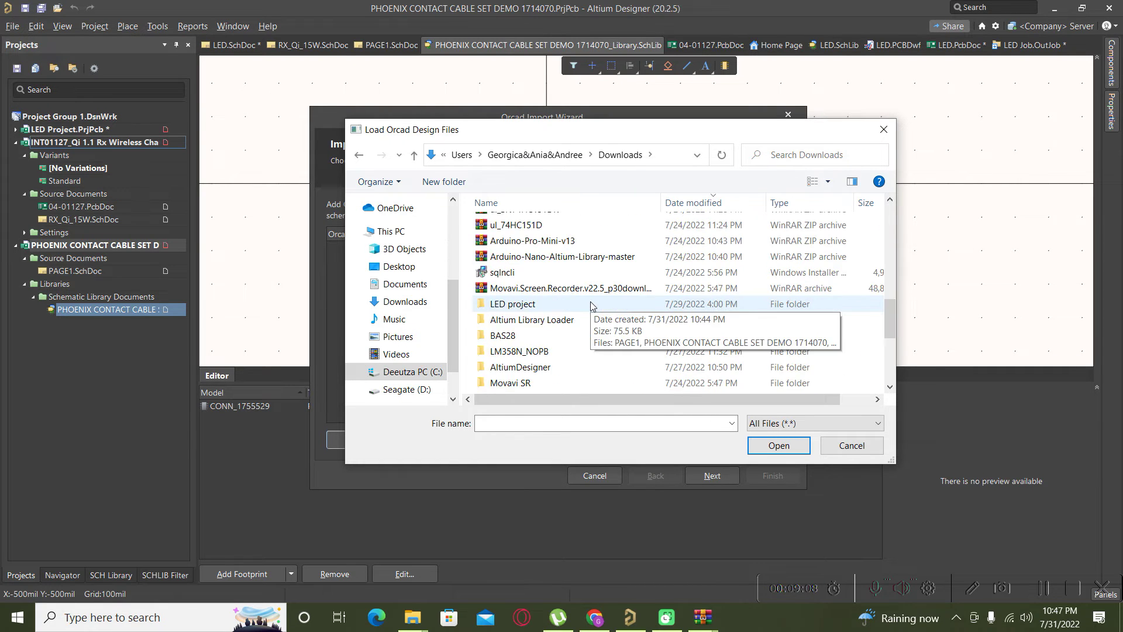
{"action": "scroll", "coordinate": [592, 301], "scroll_direction": "down", "scroll_amount": 3}
{"action": "scroll", "coordinate": [626, 304], "scroll_direction": "down", "scroll_amount": 2}
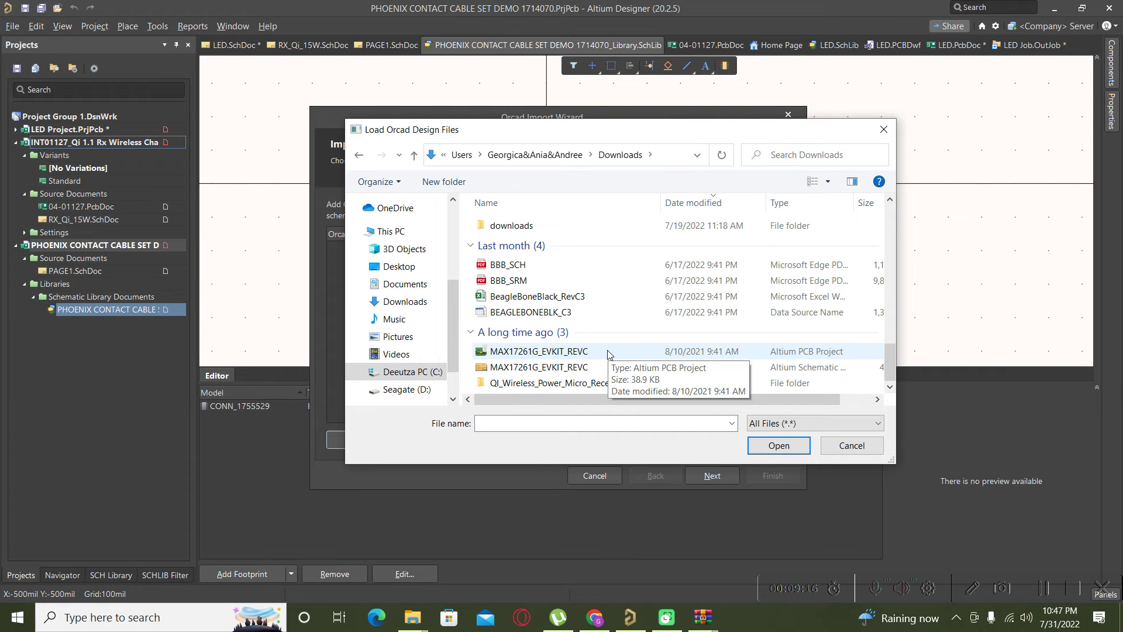
{"action": "left_click", "coordinate": [552, 319]}
{"action": "left_click", "coordinate": [771, 447]}
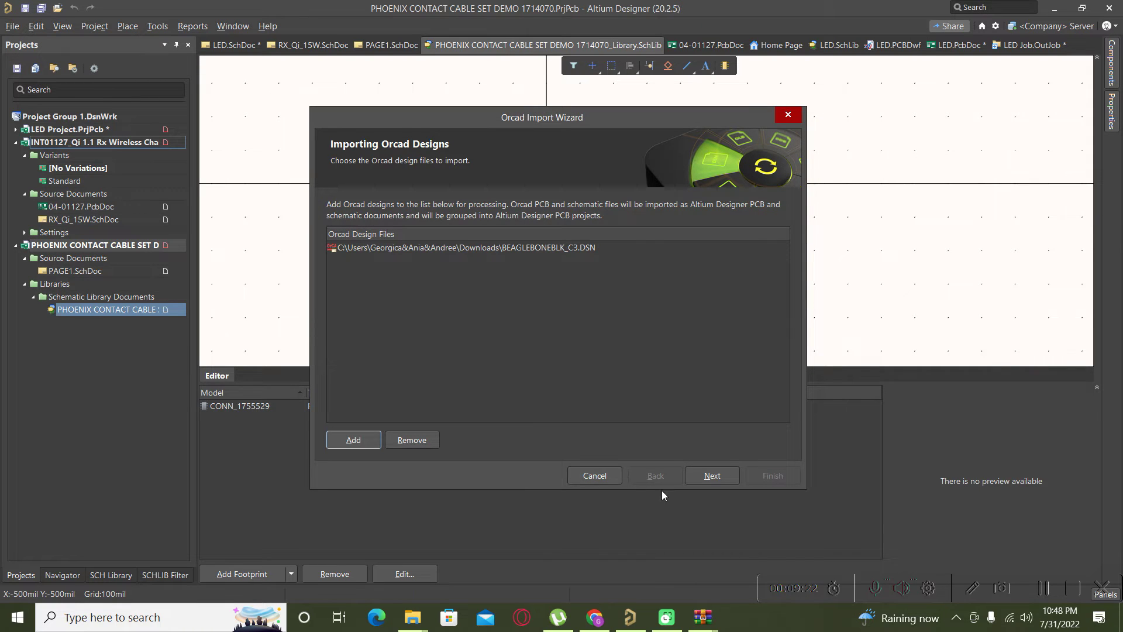
{"action": "left_click", "coordinate": [712, 476]}
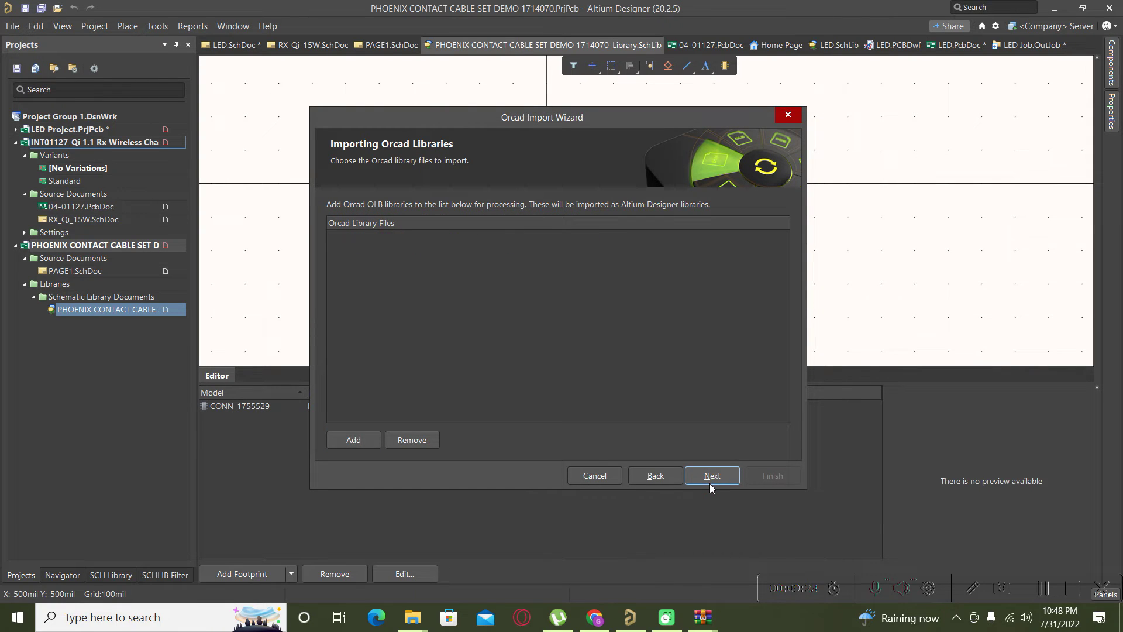
Try to add BEAGLEBONEBLK_C3 from the Downloads folder as an Orcad library file.
{"action": "left_click", "coordinate": [352, 440]}
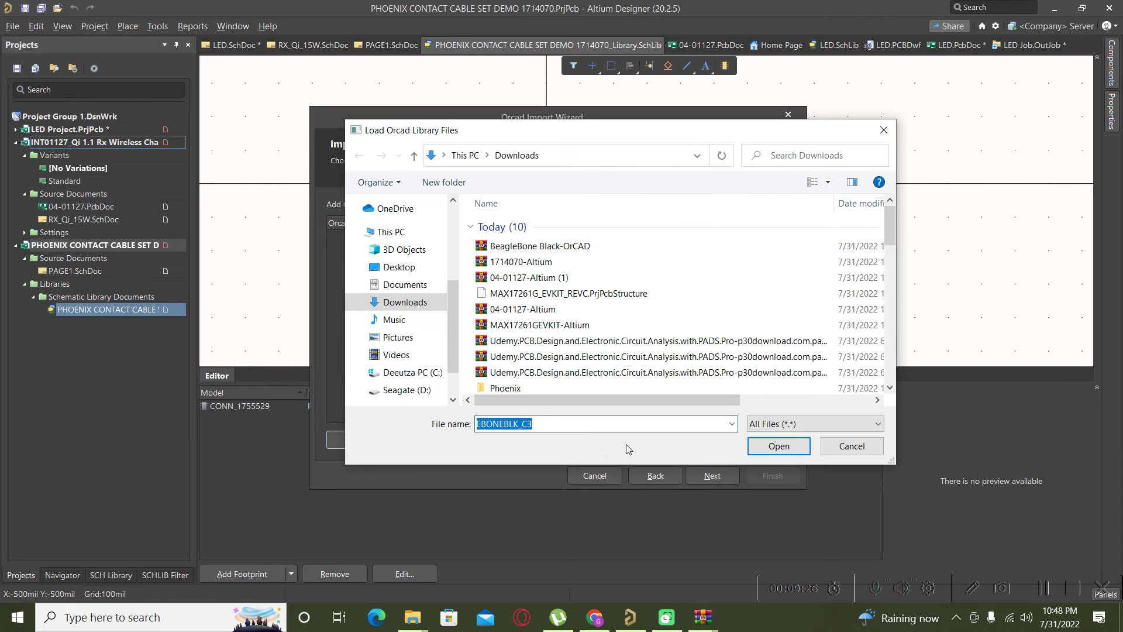
{"action": "left_click", "coordinate": [805, 424]}
{"action": "left_click", "coordinate": [805, 425]}
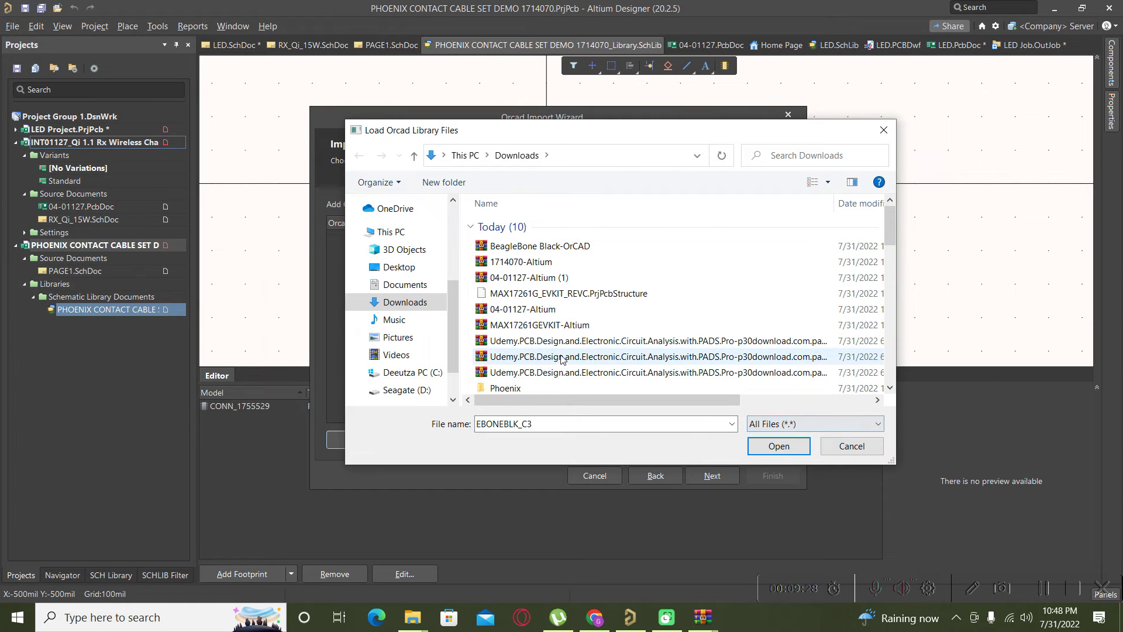
{"action": "scroll", "coordinate": [561, 328], "scroll_direction": "down", "scroll_amount": 10}
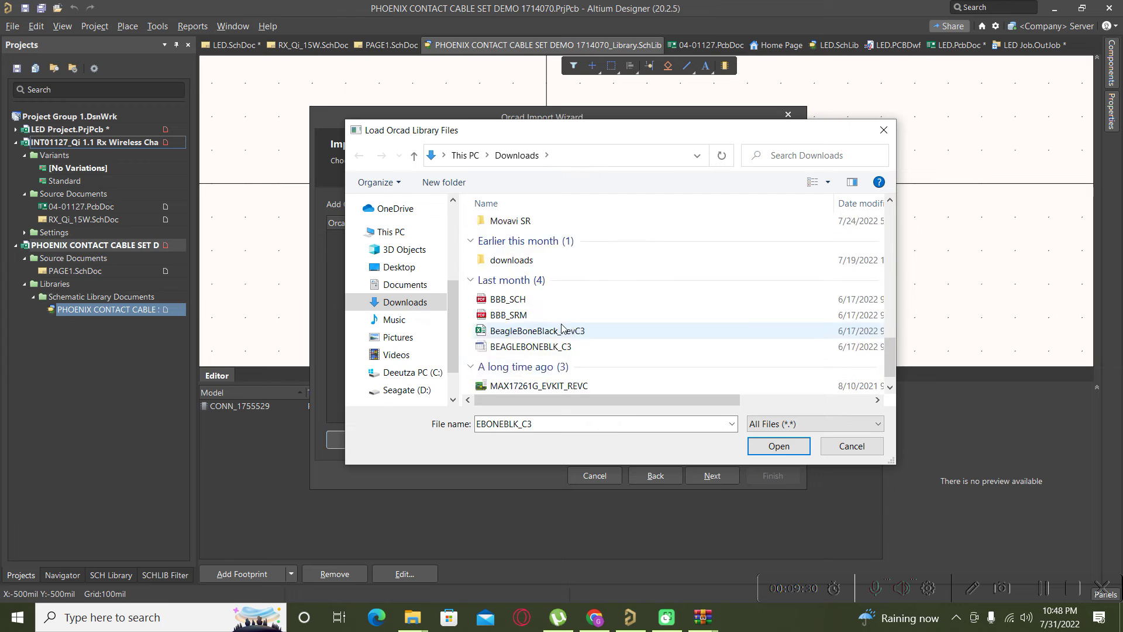
{"action": "scroll", "coordinate": [562, 327], "scroll_direction": "down", "scroll_amount": 1}
{"action": "left_click", "coordinate": [561, 315]}
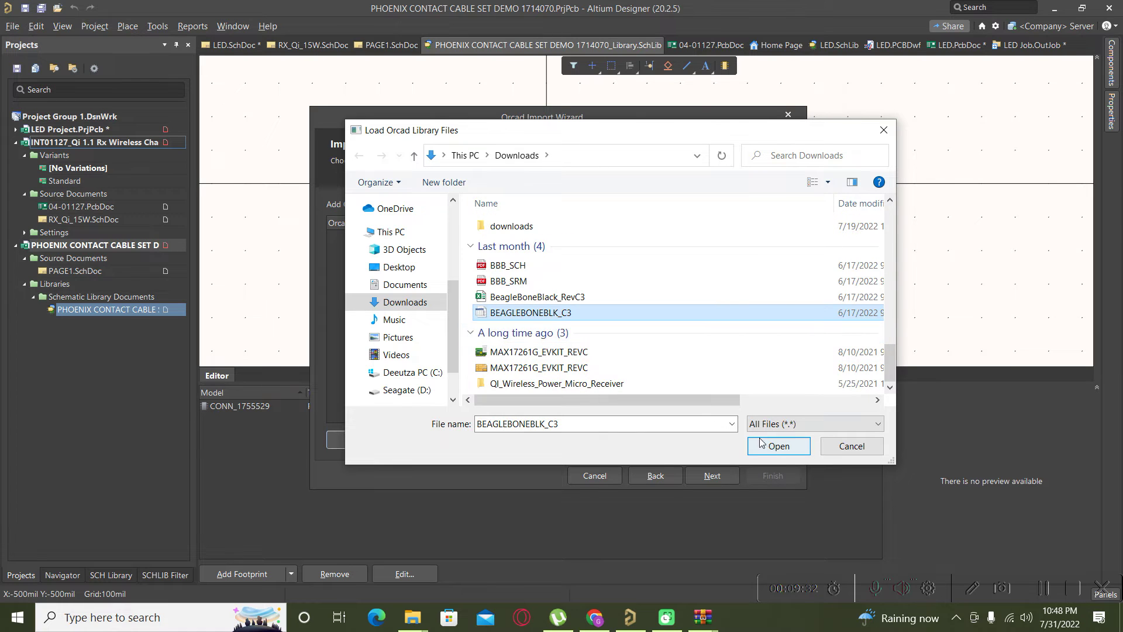
{"action": "left_click", "coordinate": [779, 446]}
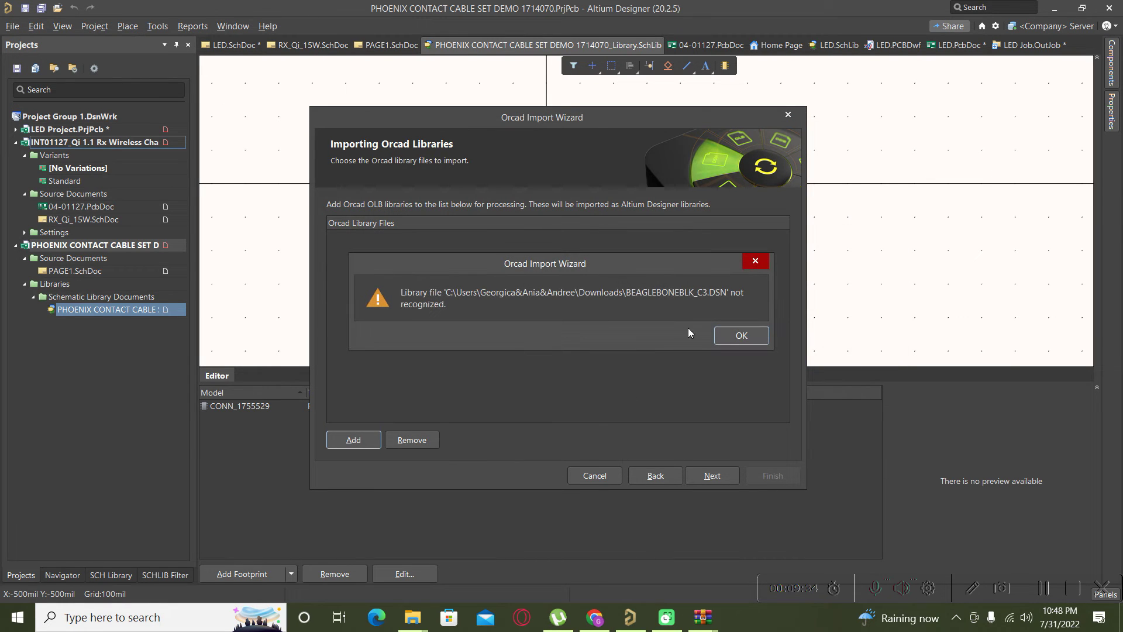
{"action": "left_click", "coordinate": [723, 341]}
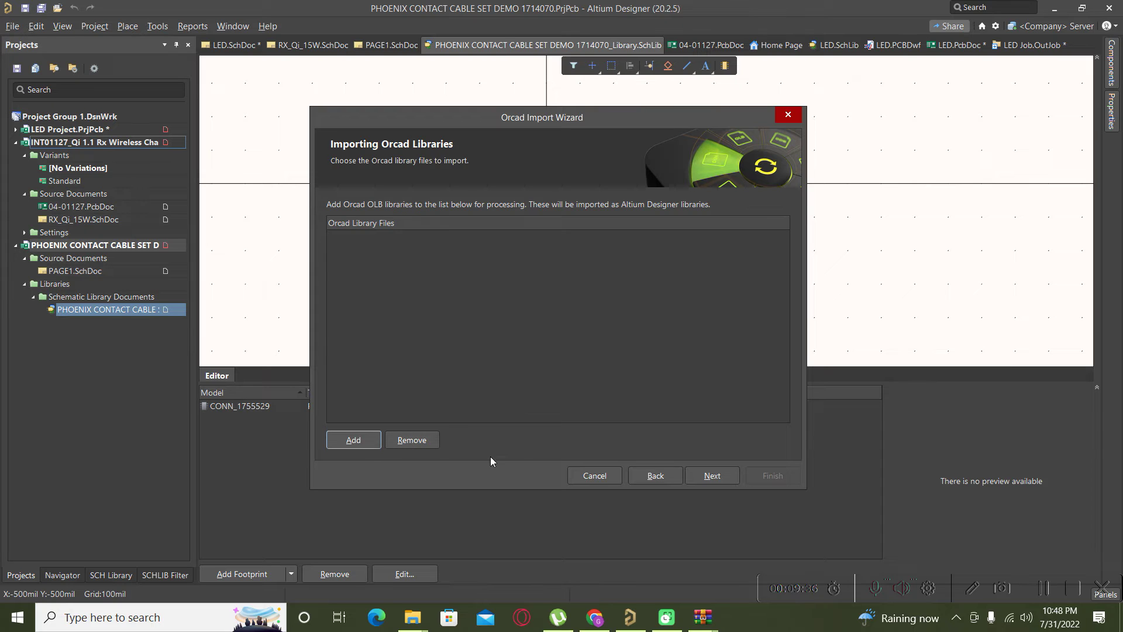
Extract the BeagleBone Black-OrCAD archive again directly into Downloads, replacing all existing files.
{"action": "left_click", "coordinate": [353, 440]}
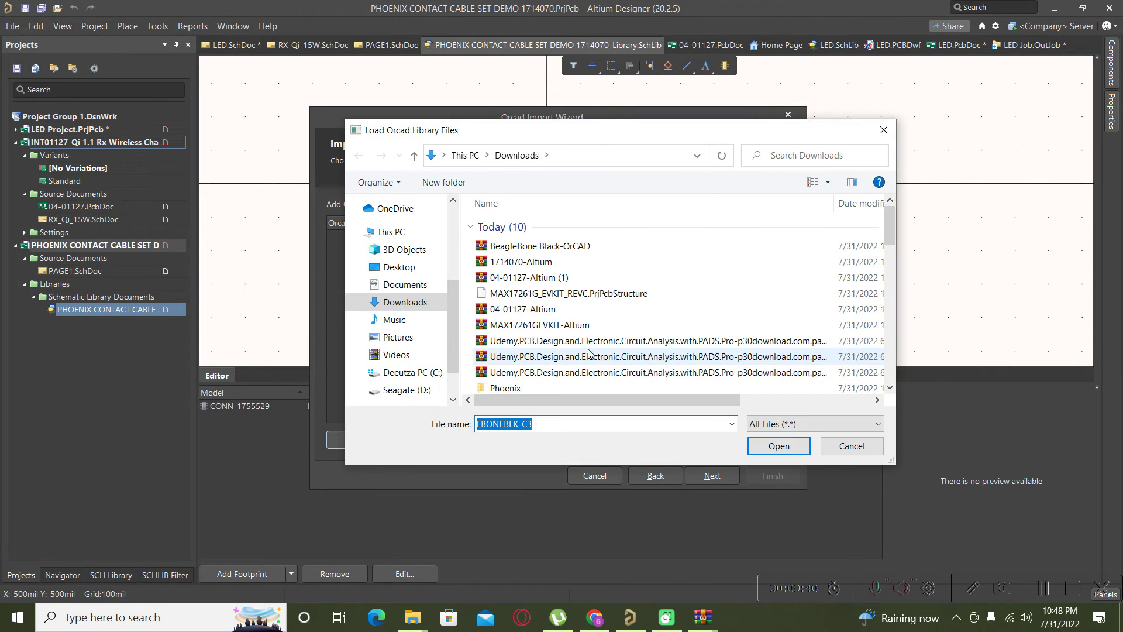
{"action": "left_click", "coordinate": [537, 245]}
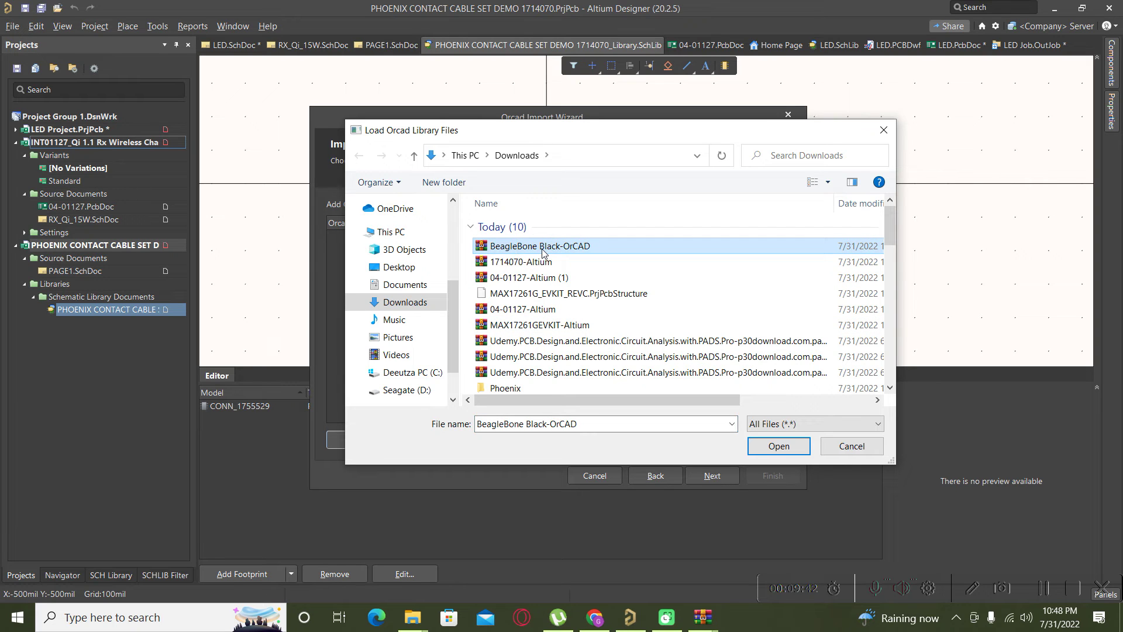
{"action": "right_click", "coordinate": [542, 250]}
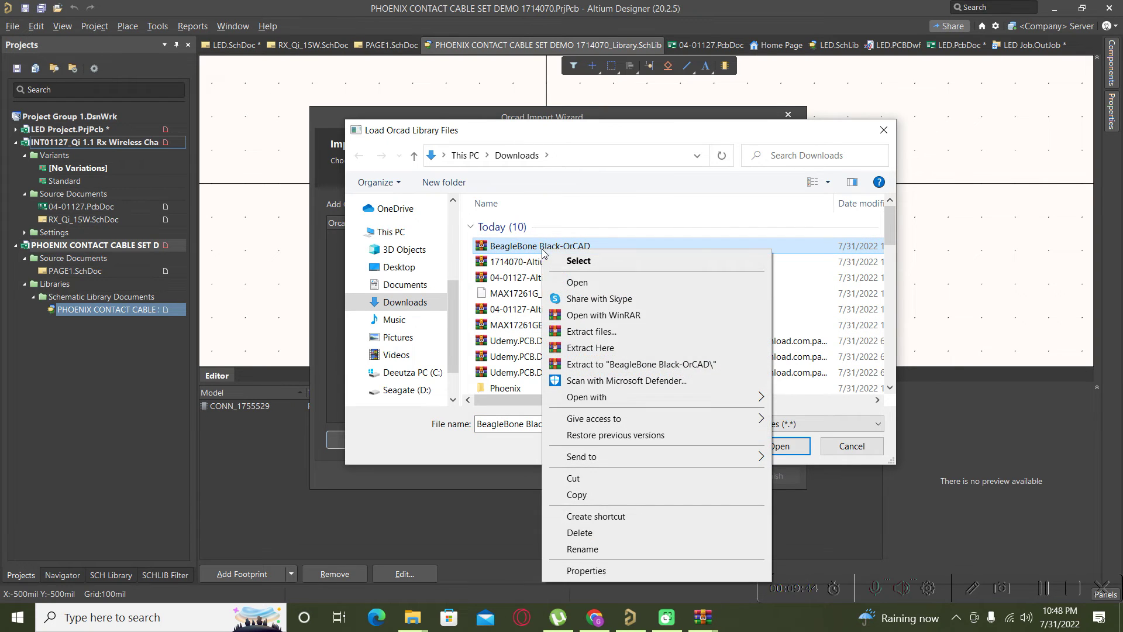
{"action": "left_click", "coordinate": [572, 350]}
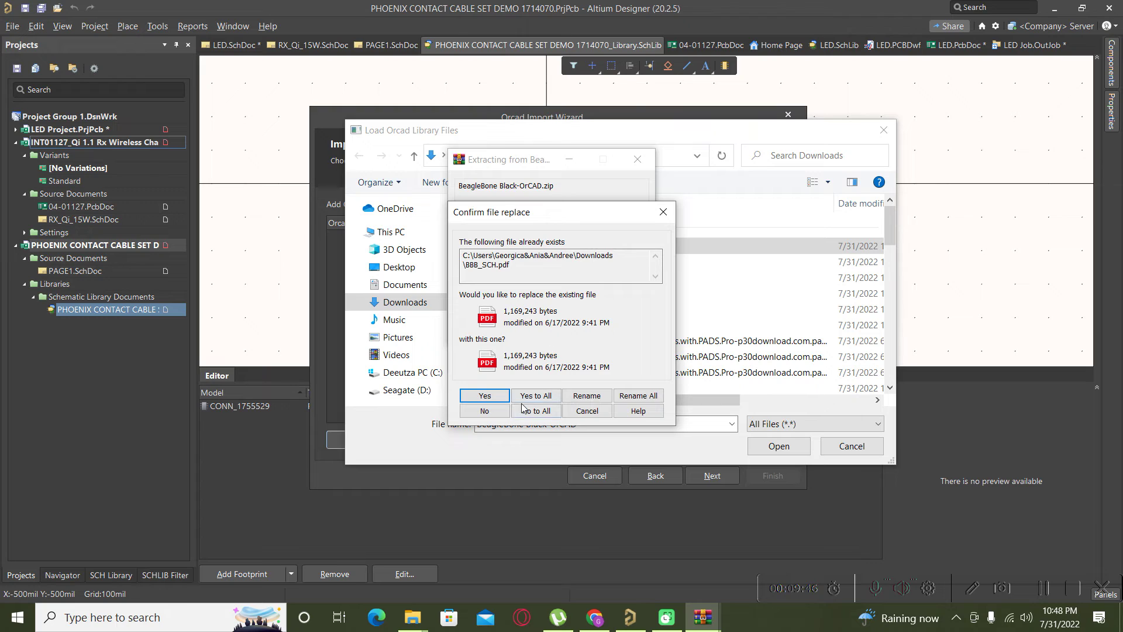
{"action": "left_click", "coordinate": [533, 397]}
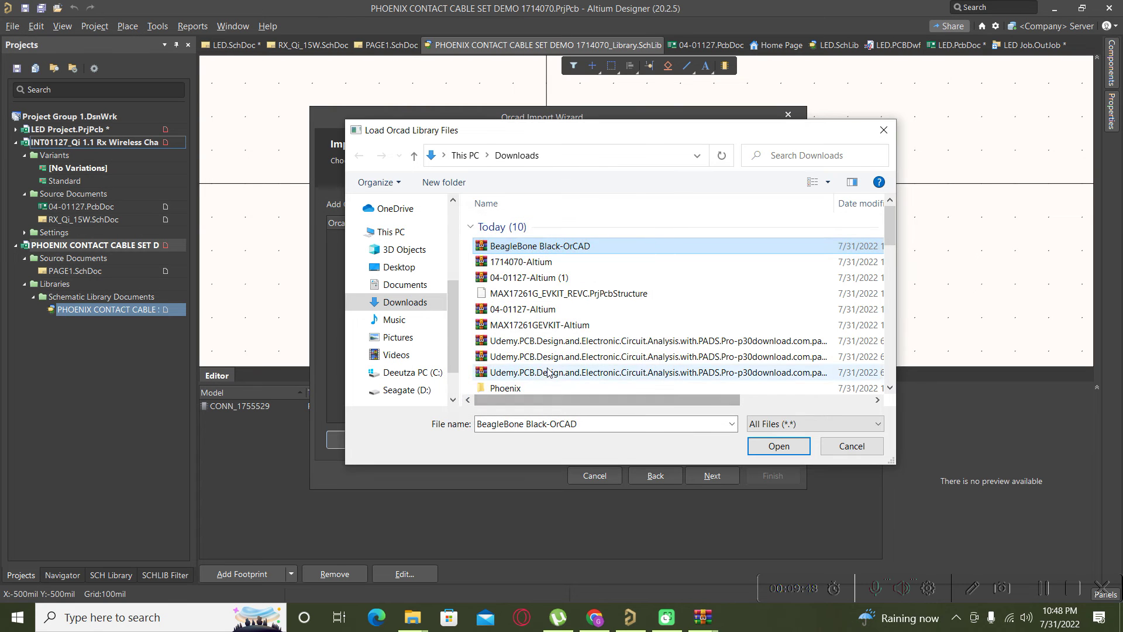
Look through the Downloads folder for an Orcad library file among the extracted BeagleBone Black files.
{"action": "scroll", "coordinate": [555, 351], "scroll_direction": "down", "scroll_amount": 2}
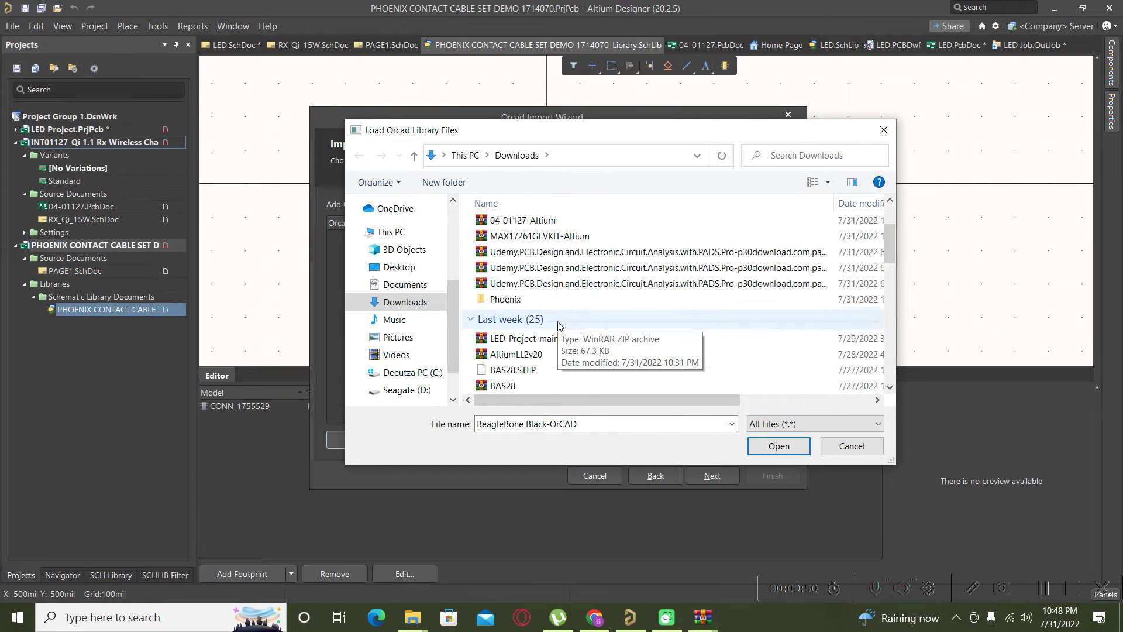
{"action": "scroll", "coordinate": [585, 337], "scroll_direction": "down", "scroll_amount": 3}
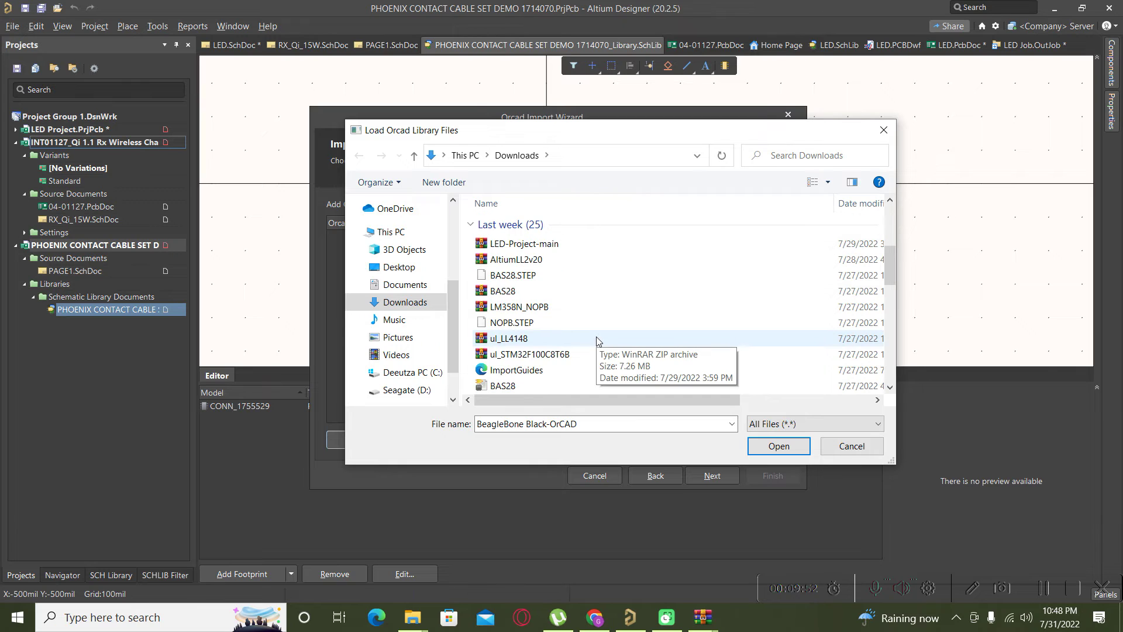
{"action": "scroll", "coordinate": [596, 340], "scroll_direction": "down", "scroll_amount": 1}
{"action": "scroll", "coordinate": [596, 341], "scroll_direction": "down", "scroll_amount": 1}
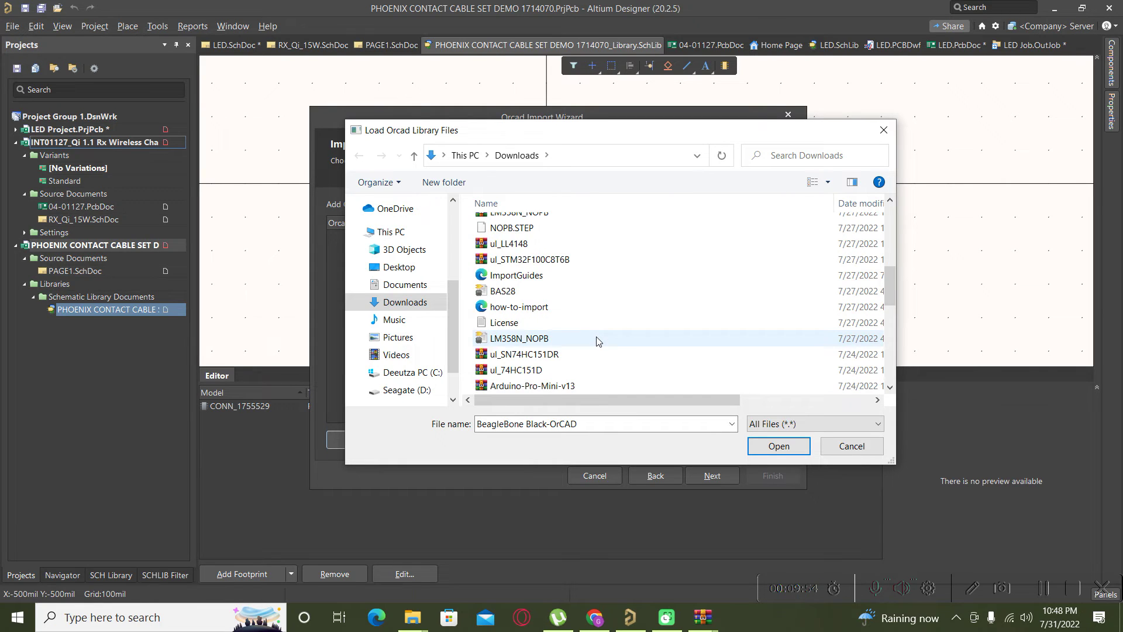
{"action": "scroll", "coordinate": [597, 341], "scroll_direction": "down", "scroll_amount": 1}
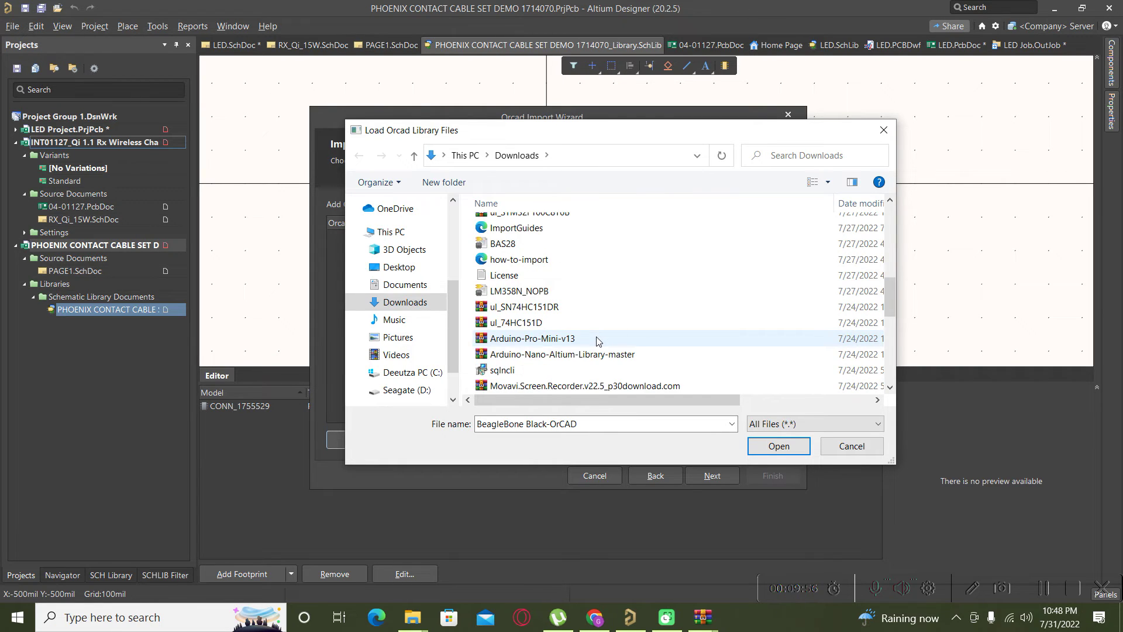
{"action": "scroll", "coordinate": [597, 340], "scroll_direction": "down", "scroll_amount": 1}
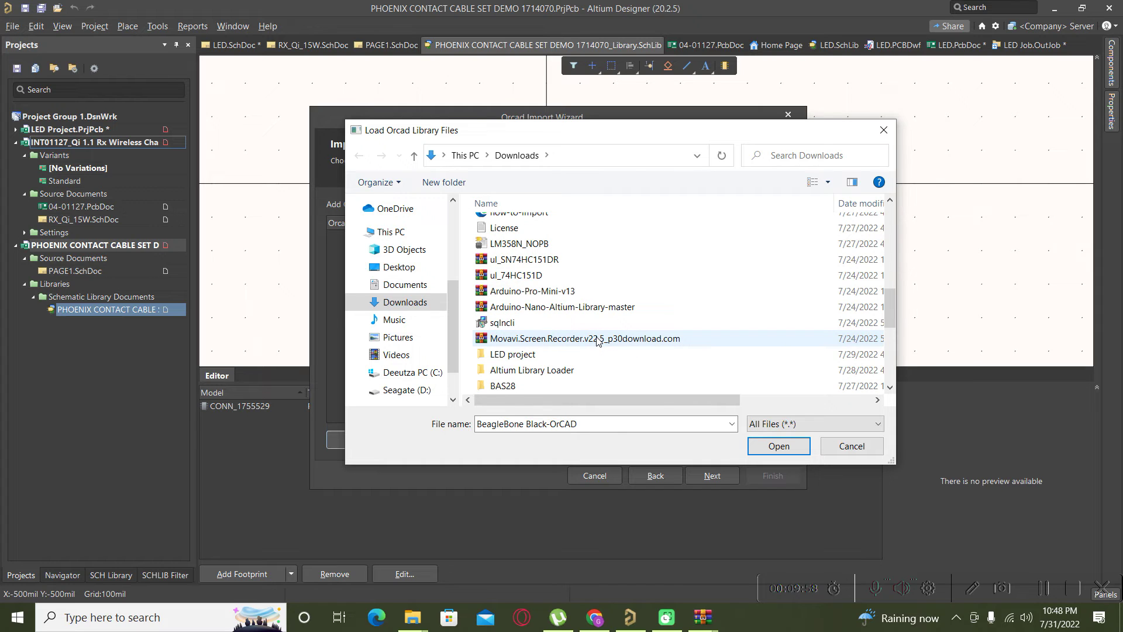
{"action": "scroll", "coordinate": [597, 341], "scroll_direction": "down", "scroll_amount": 2}
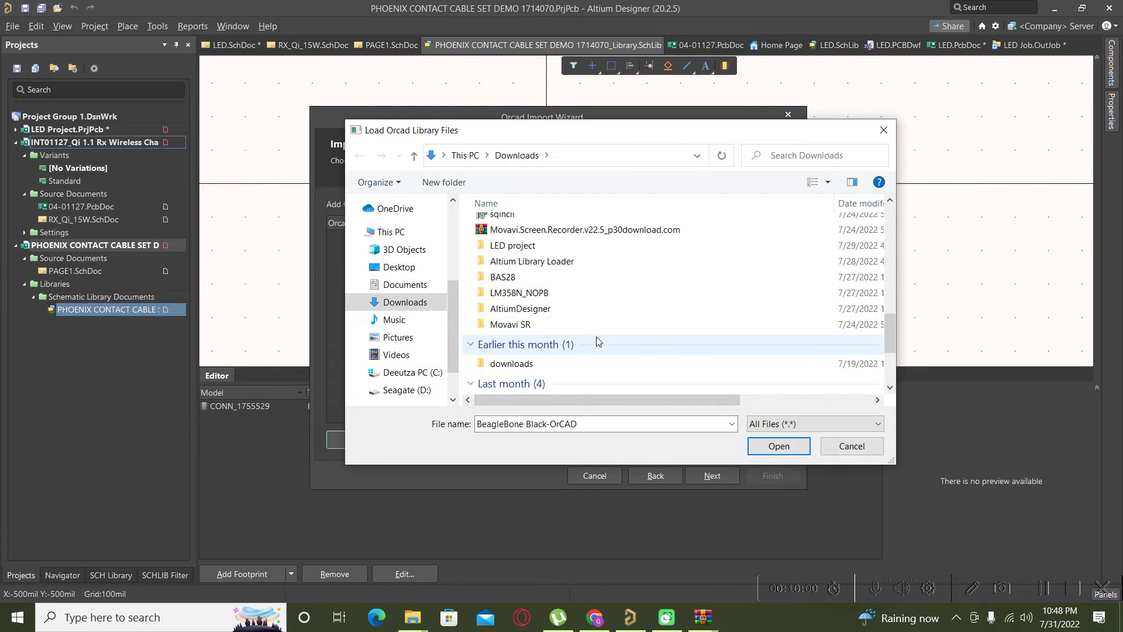
{"action": "scroll", "coordinate": [597, 340], "scroll_direction": "down", "scroll_amount": 1}
{"action": "scroll", "coordinate": [597, 341], "scroll_direction": "up", "scroll_amount": 1}
{"action": "scroll", "coordinate": [597, 341], "scroll_direction": "up", "scroll_amount": 1}
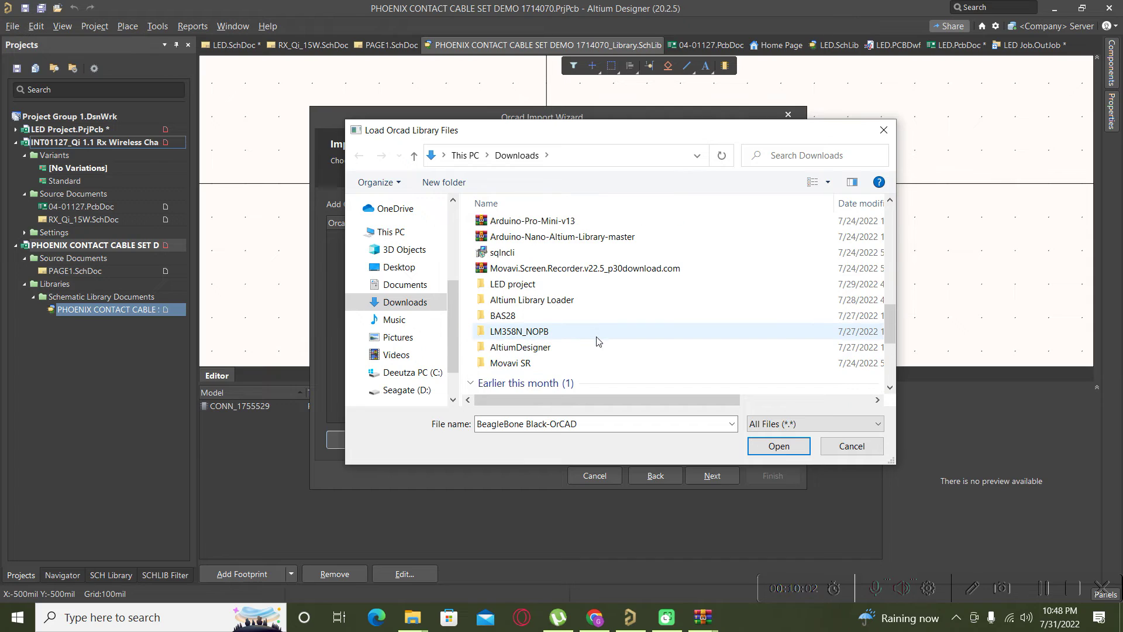
{"action": "scroll", "coordinate": [597, 340], "scroll_direction": "down", "scroll_amount": 3}
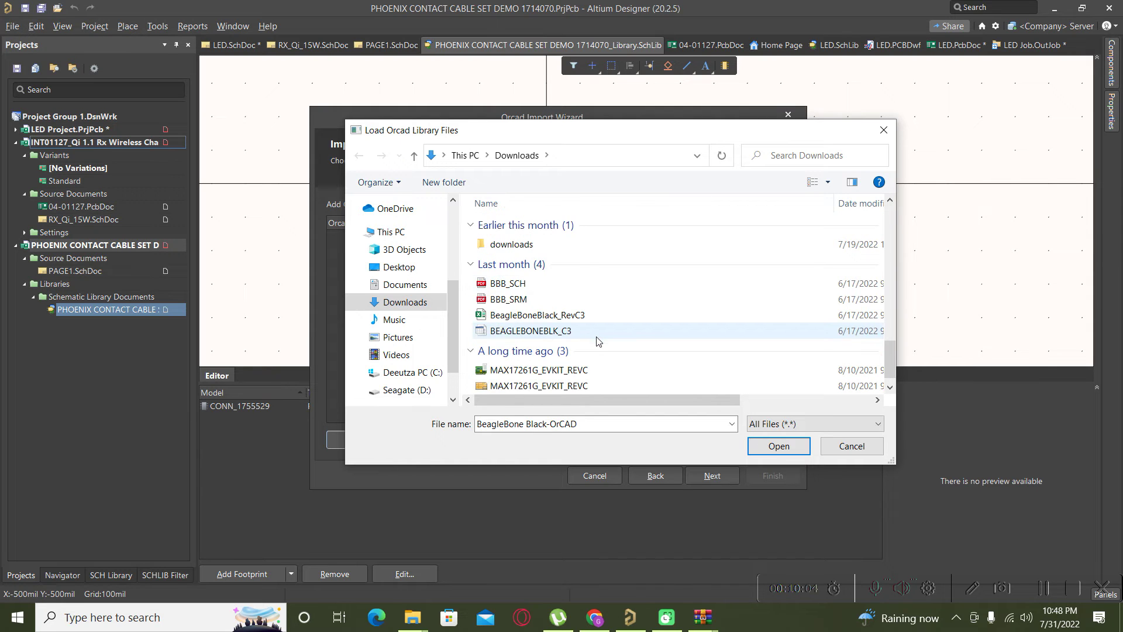
{"action": "scroll", "coordinate": [597, 340], "scroll_direction": "down", "scroll_amount": 1}
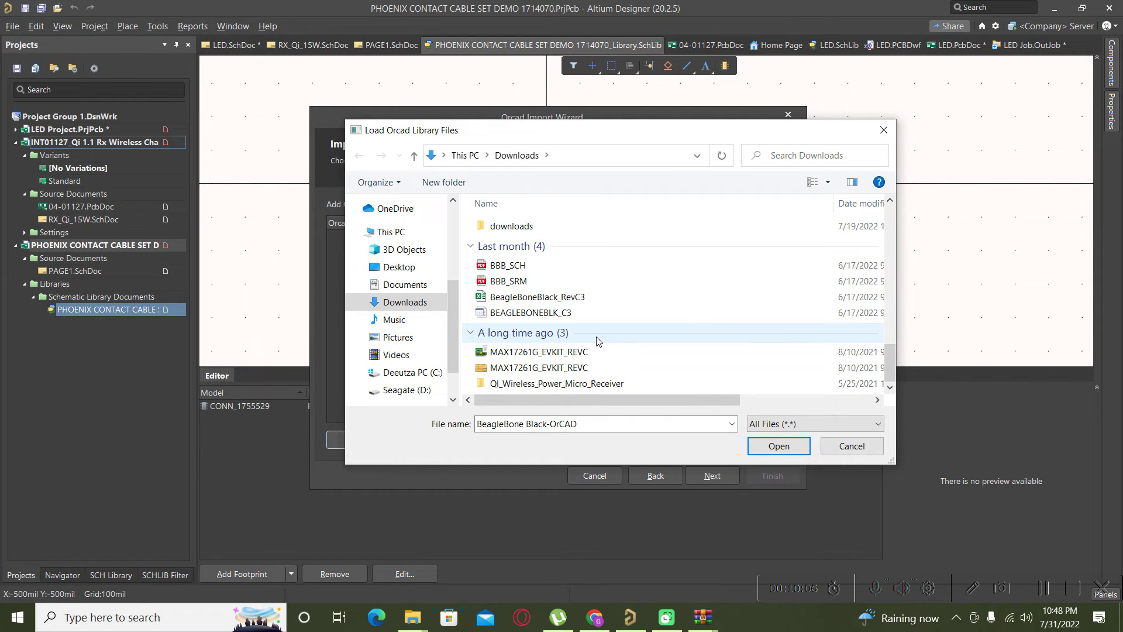
Finish the library file selection and continue to the import's reporting options.
{"action": "left_click", "coordinate": [784, 448]}
{"action": "left_click", "coordinate": [717, 477]}
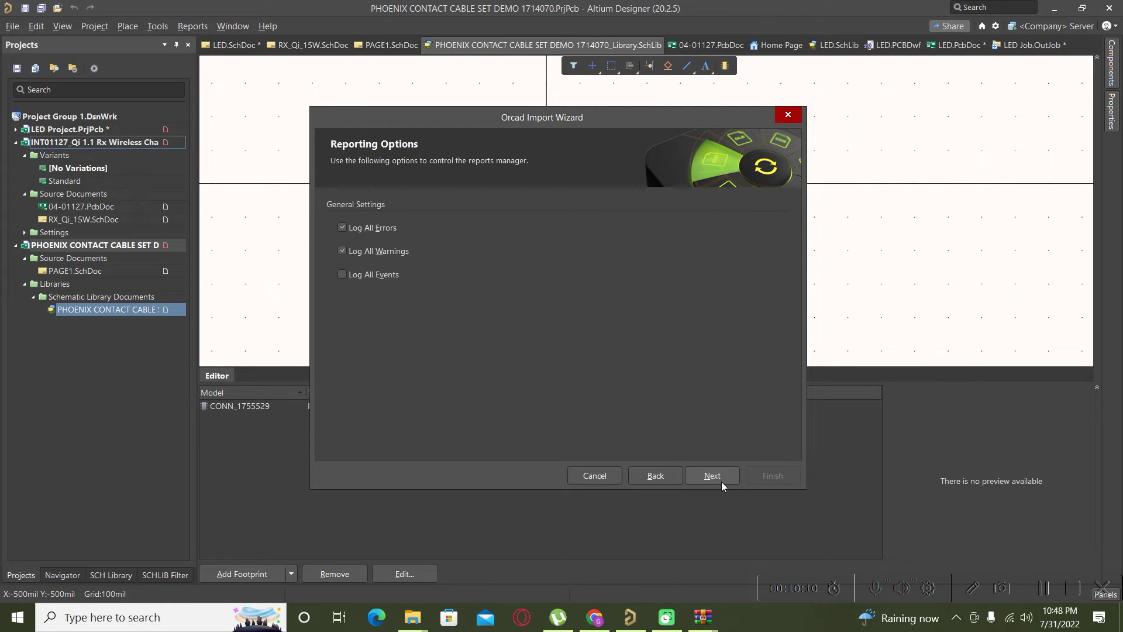
Accept the default reporting, schematic and sheet options and run the BEAGLEBONEBLK_C3 import with Downloads as the output directory.
{"action": "left_click", "coordinate": [712, 476]}
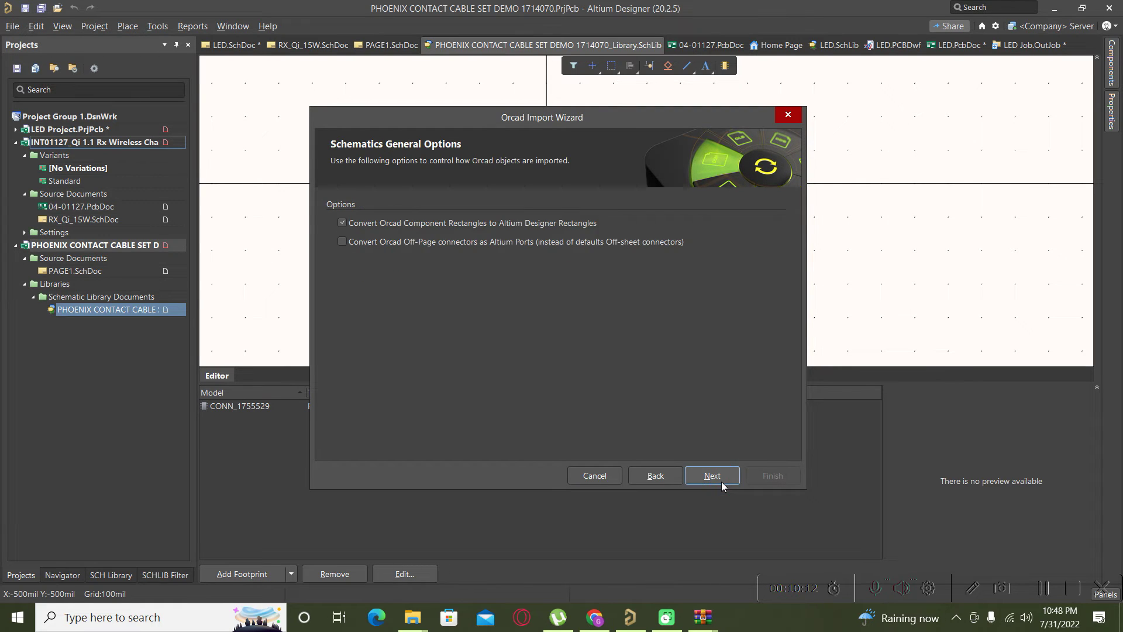
{"action": "left_click", "coordinate": [723, 484]}
{"action": "left_click", "coordinate": [712, 476]}
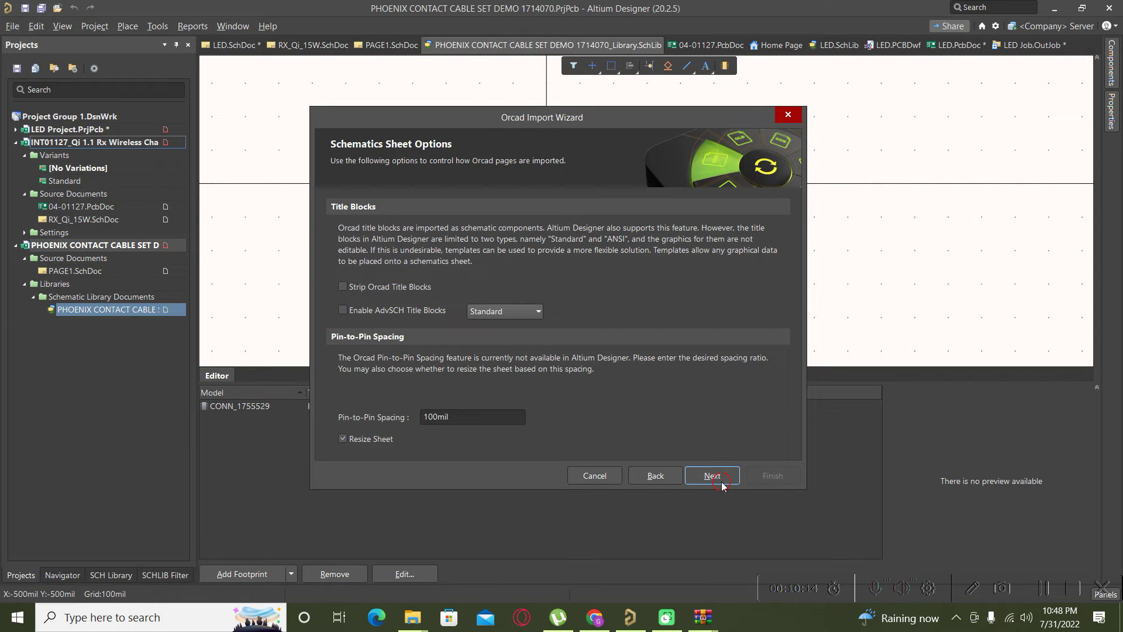
{"action": "left_click", "coordinate": [713, 476]}
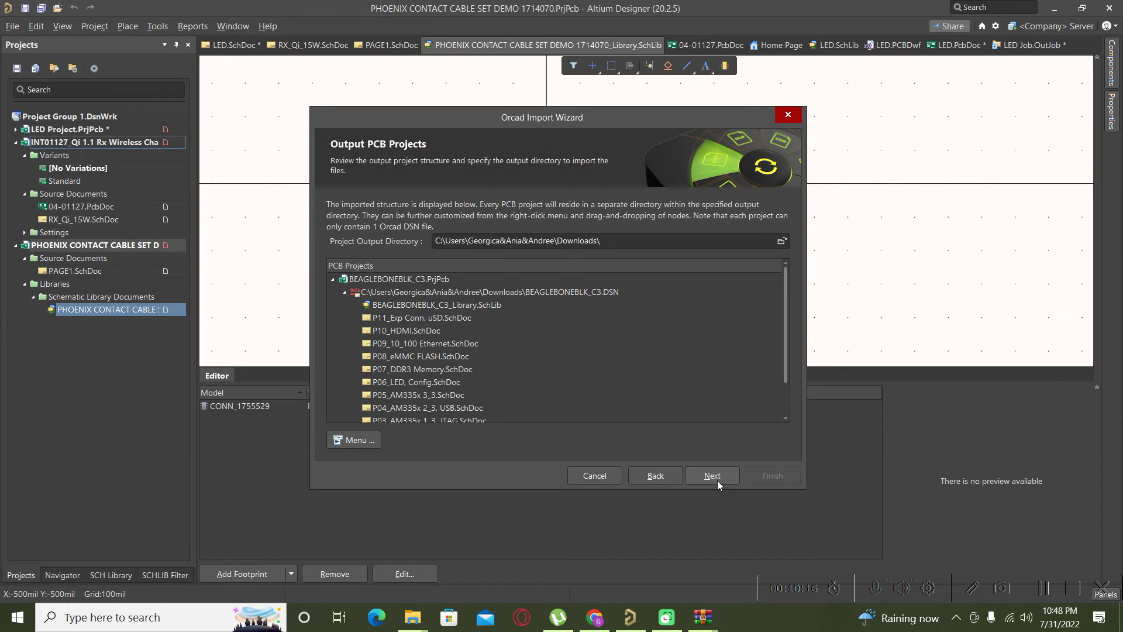
{"action": "left_click", "coordinate": [717, 483]}
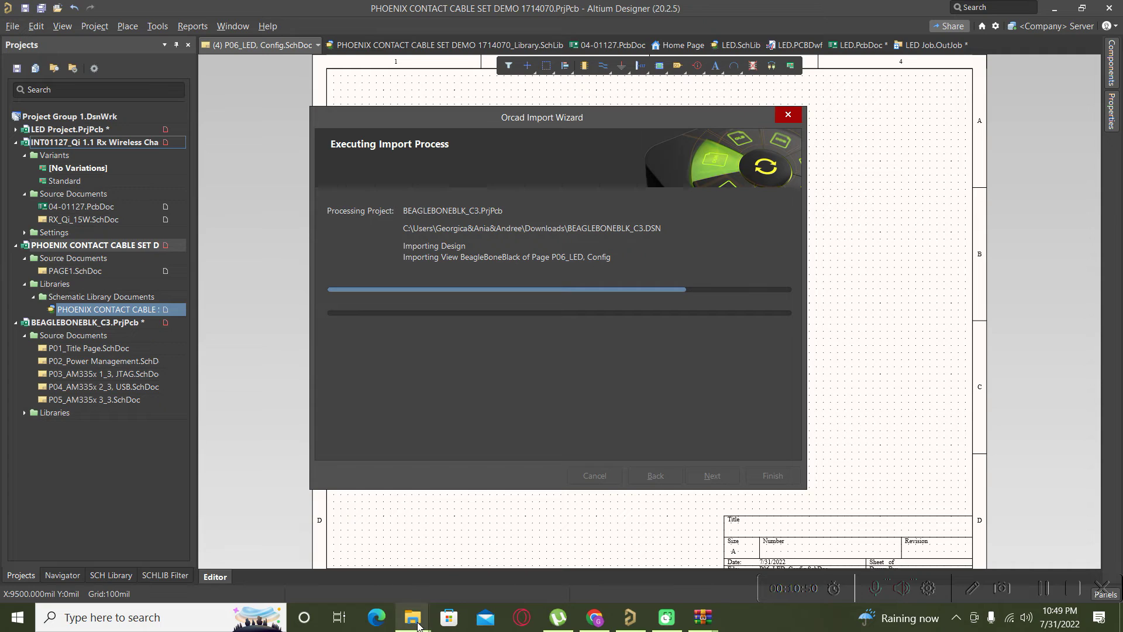
Switch to File Explorer and examine the contents of the BeagleBone Black-OrCAD archive in Downloads, closing both windows when done.
{"action": "mouse_move", "coordinate": [417, 624]}
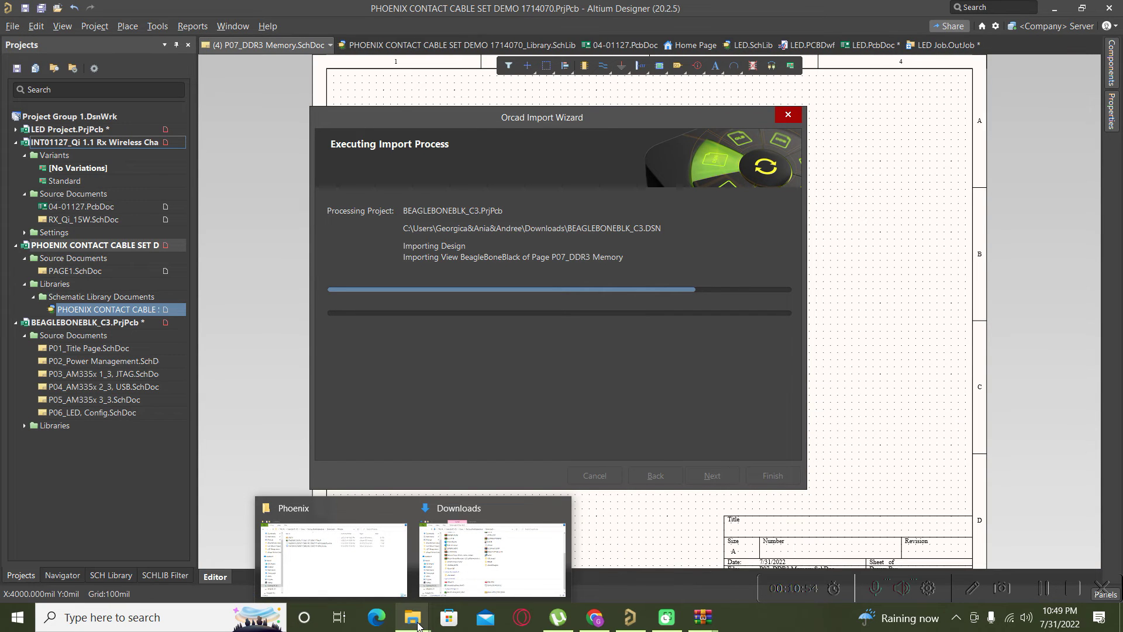
{"action": "left_click", "coordinate": [326, 564]}
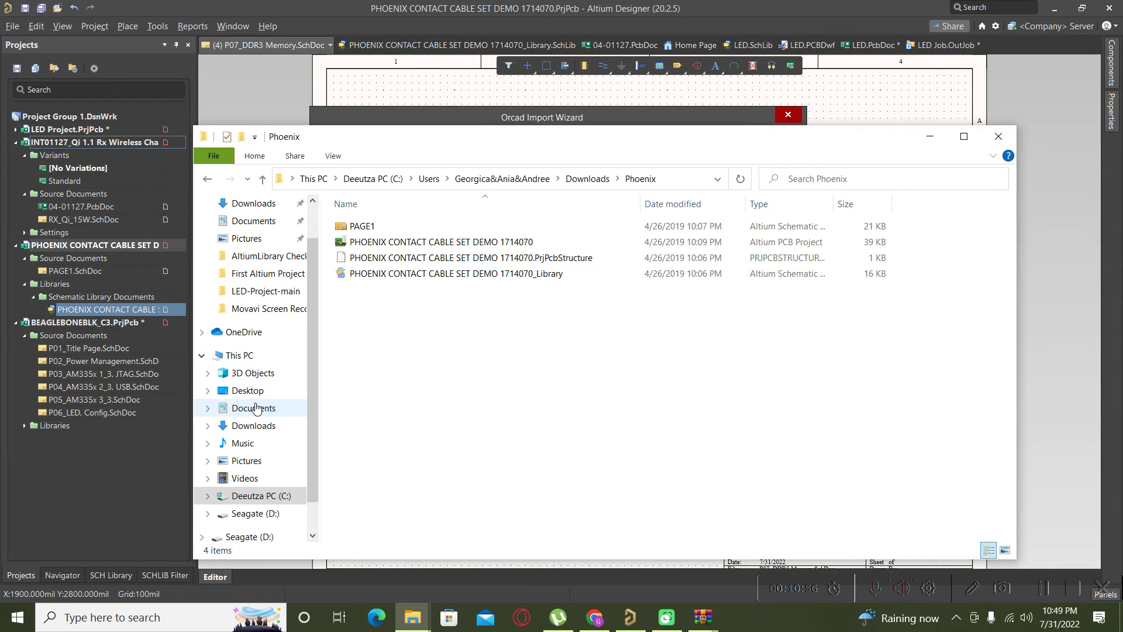
{"action": "left_click", "coordinate": [260, 427]}
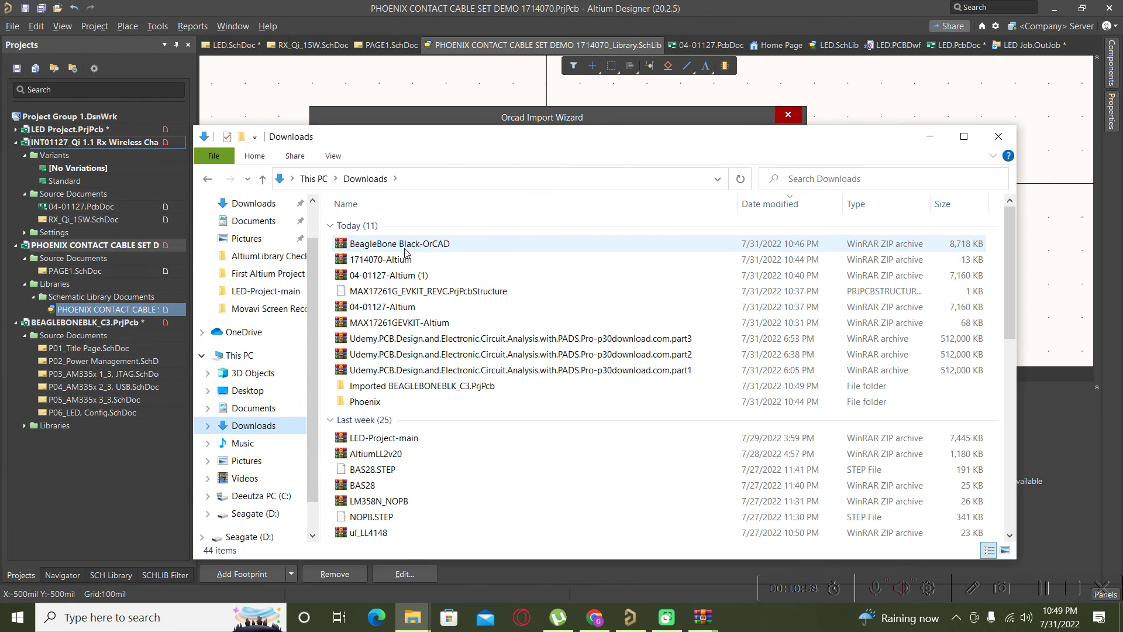
{"action": "left_click", "coordinate": [403, 244]}
{"action": "double_click", "coordinate": [405, 244]}
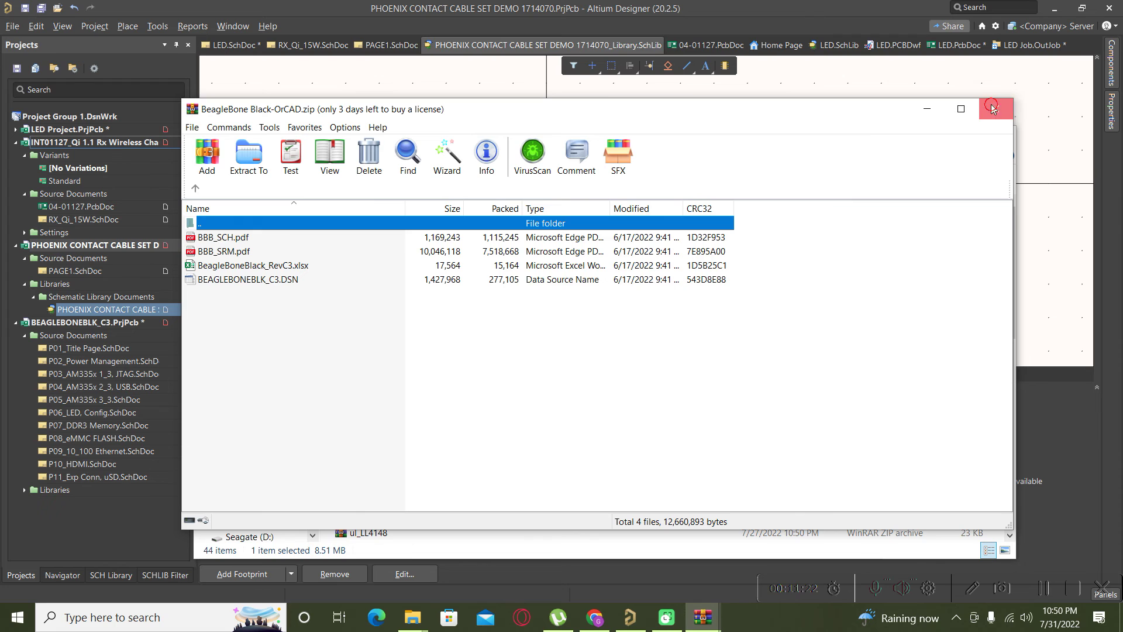
{"action": "left_click", "coordinate": [993, 108]}
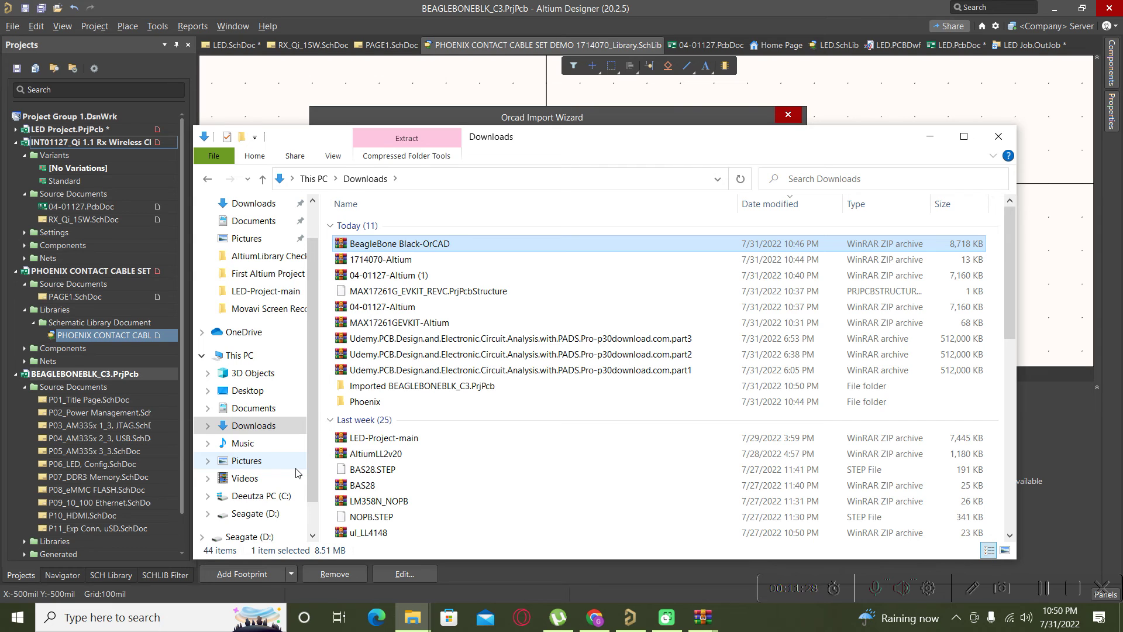
{"action": "left_click", "coordinate": [999, 137]}
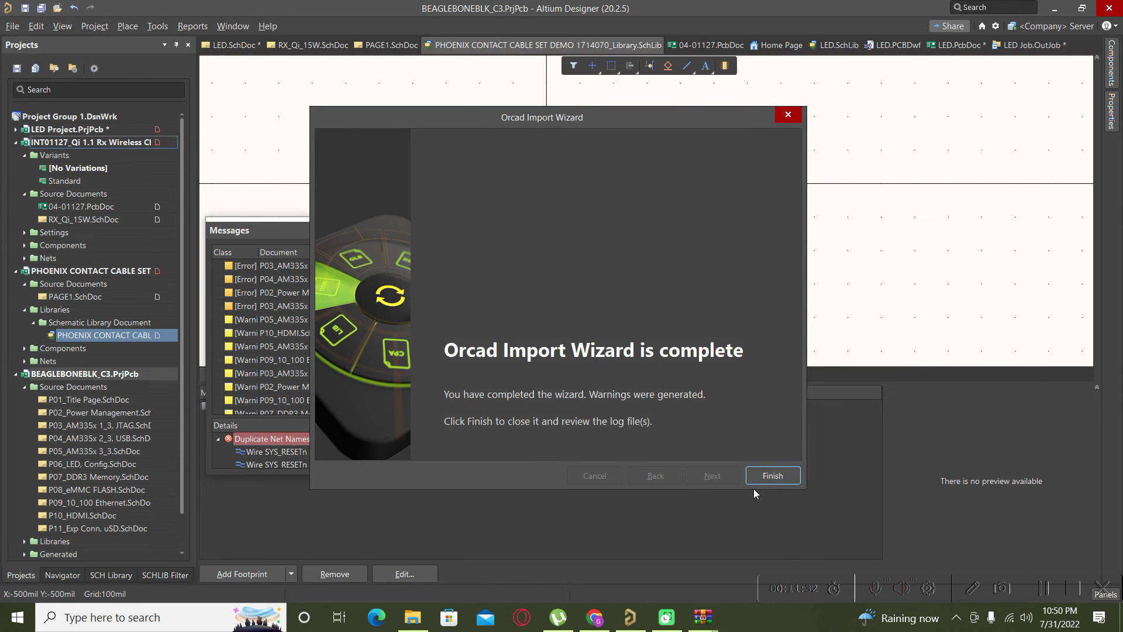
Finish the Orcad import, dismissing its messages, and open the BEAGLEBONEBLK_C3 project's schematic sheets P01 through P04.
{"action": "left_click", "coordinate": [756, 472]}
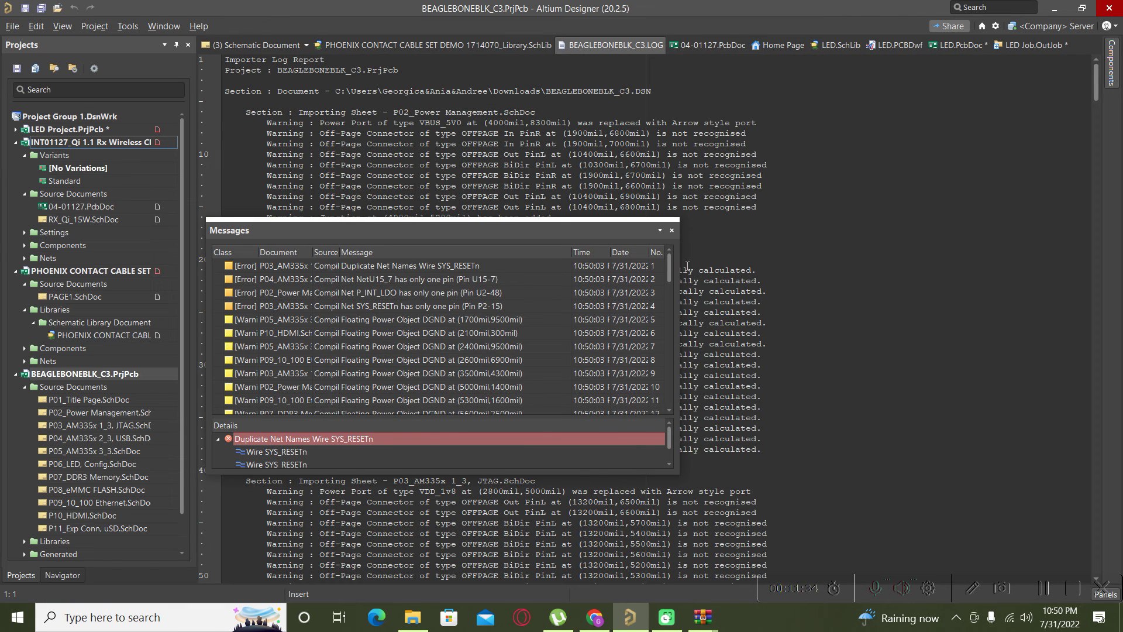
{"action": "left_click", "coordinate": [671, 230]}
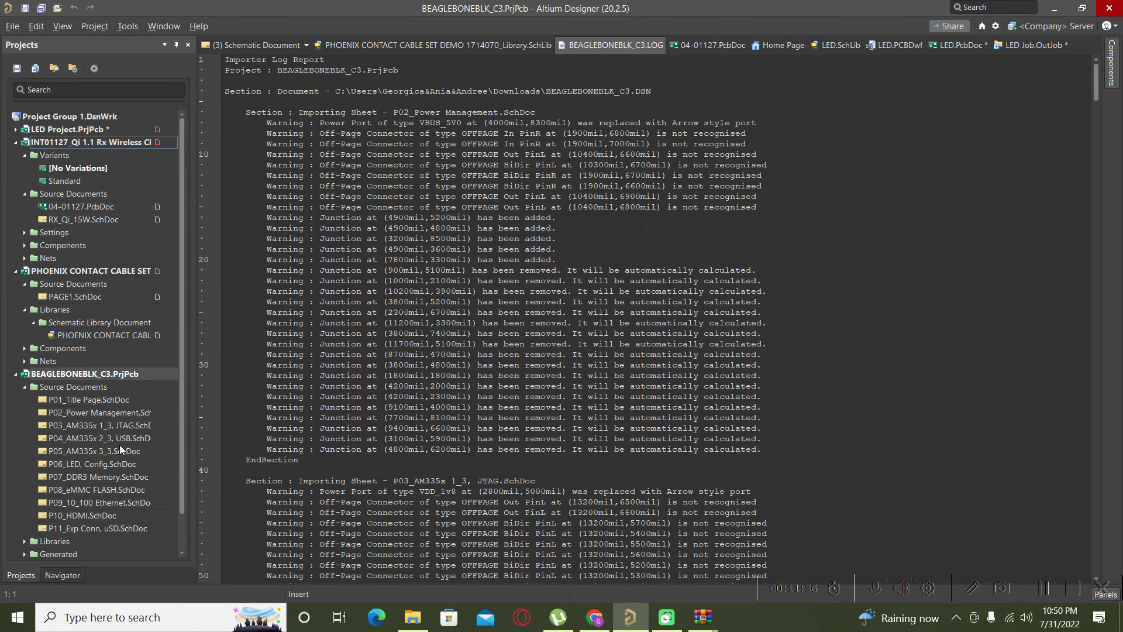
{"action": "double_click", "coordinate": [81, 405]}
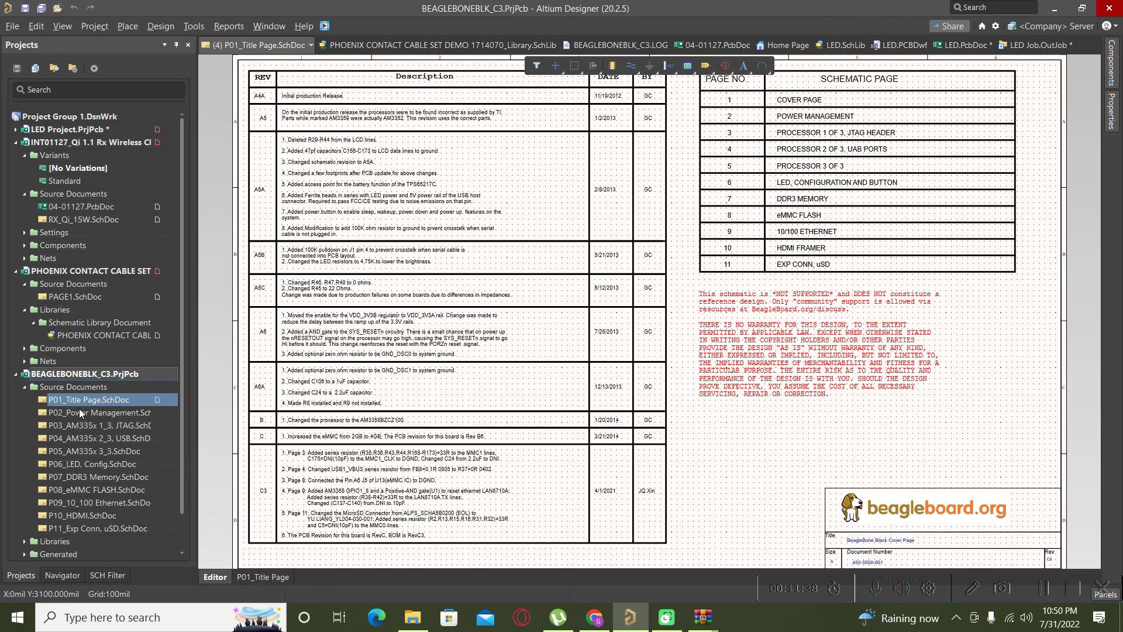
{"action": "double_click", "coordinate": [75, 413]}
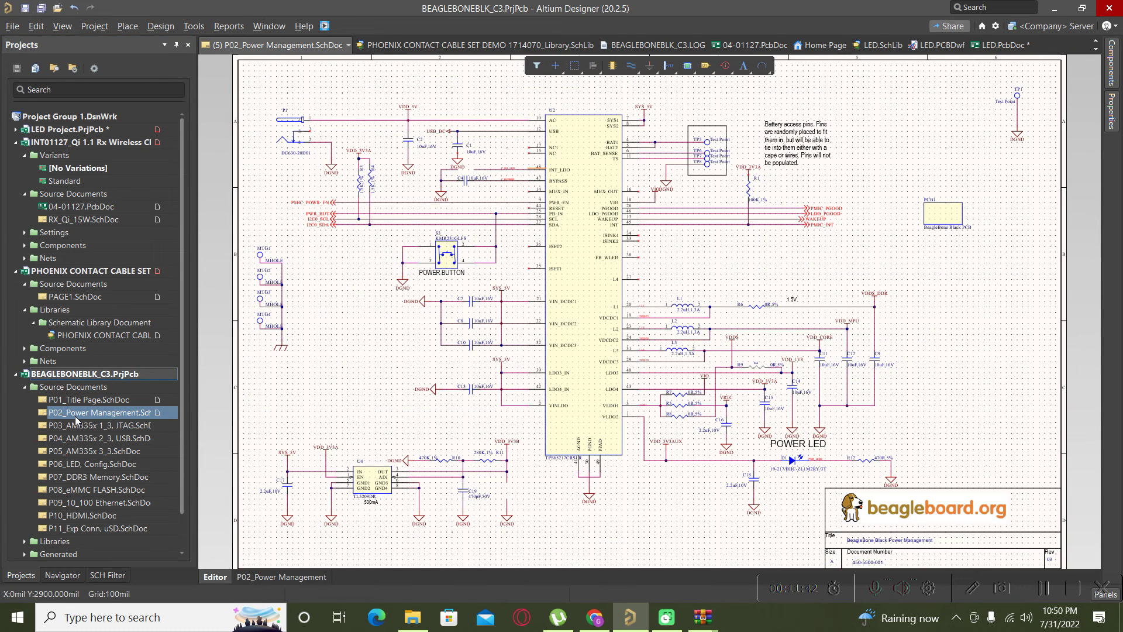
{"action": "double_click", "coordinate": [73, 430]}
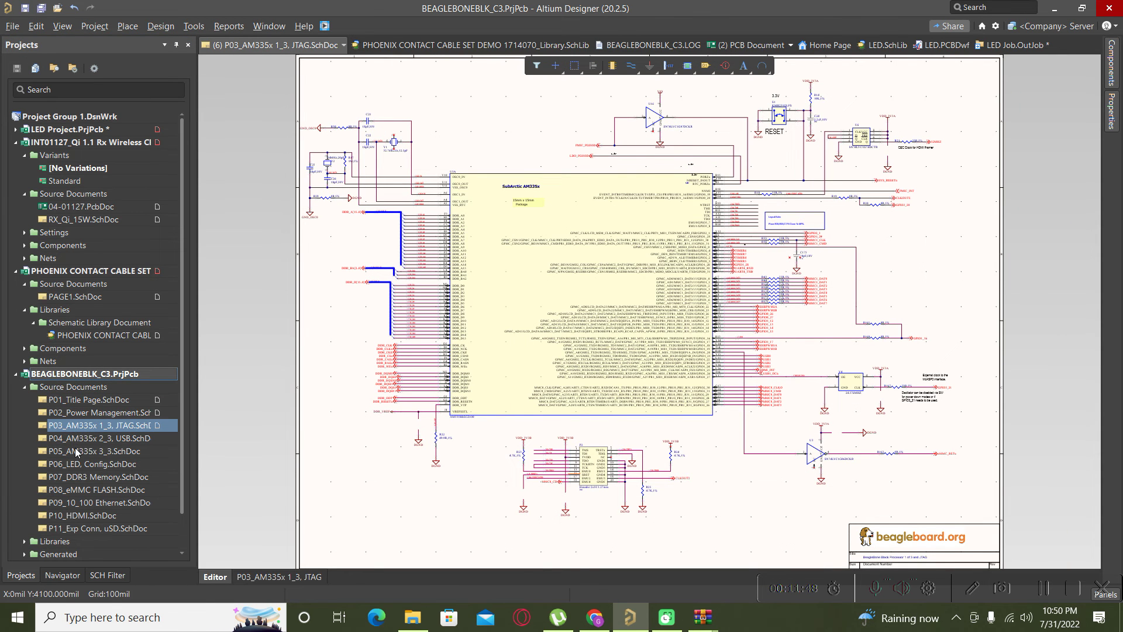
{"action": "double_click", "coordinate": [72, 439]}
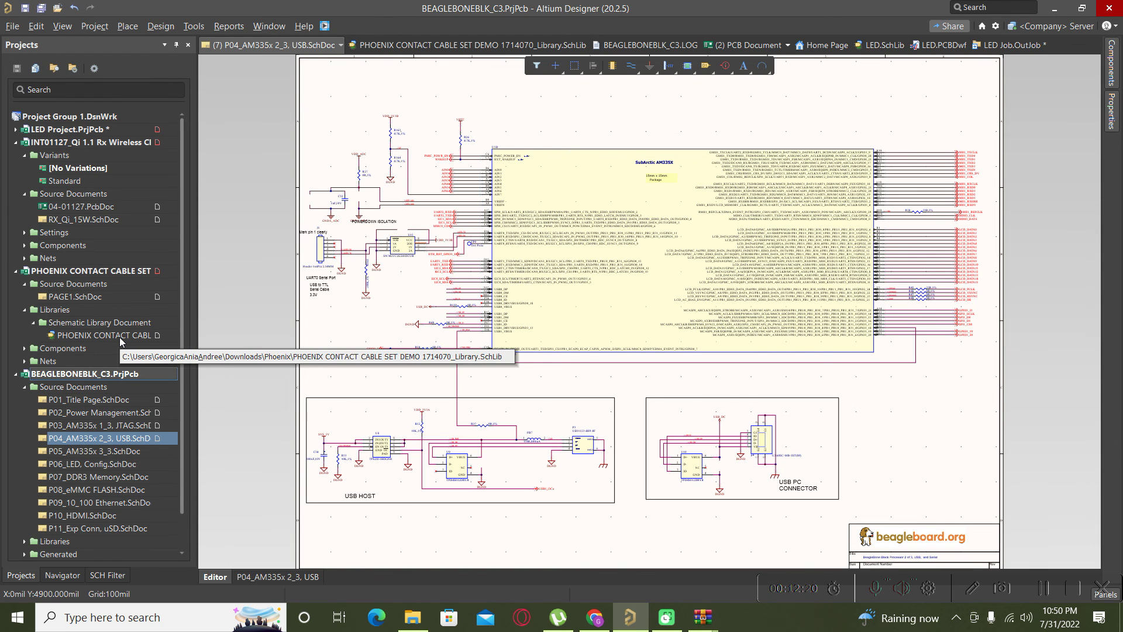
Switch to Chrome and review the BeagleBone Black reference design page on Ultra Librarian.
{"action": "left_click", "coordinate": [597, 616]}
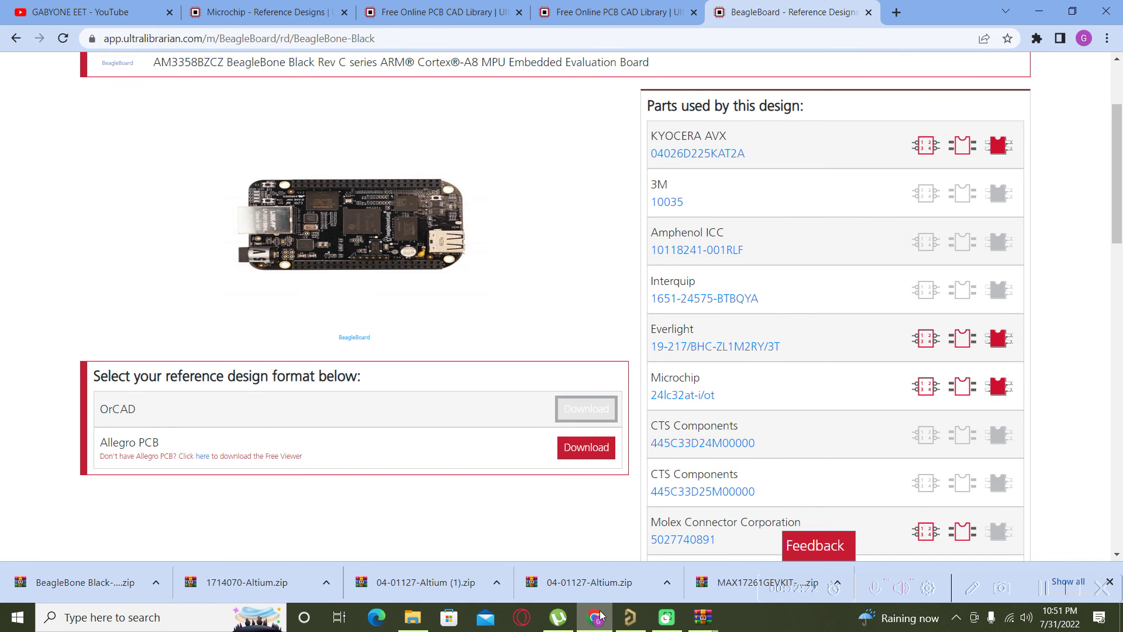
{"action": "scroll", "coordinate": [810, 416], "scroll_direction": "up", "scroll_amount": 3}
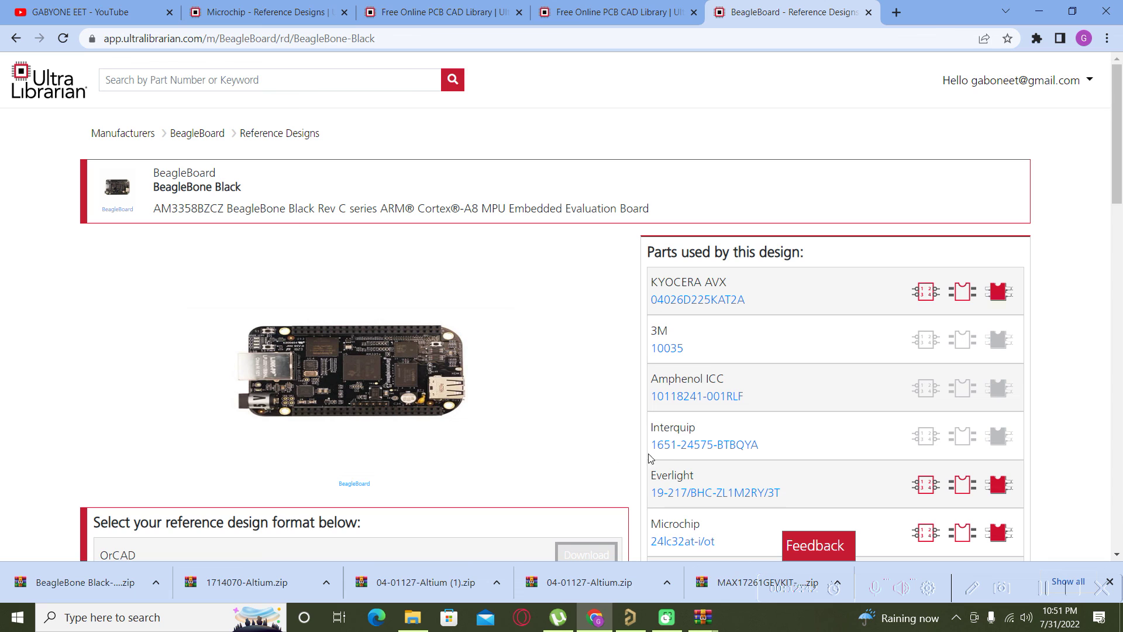
{"action": "mouse_move", "coordinate": [702, 626]}
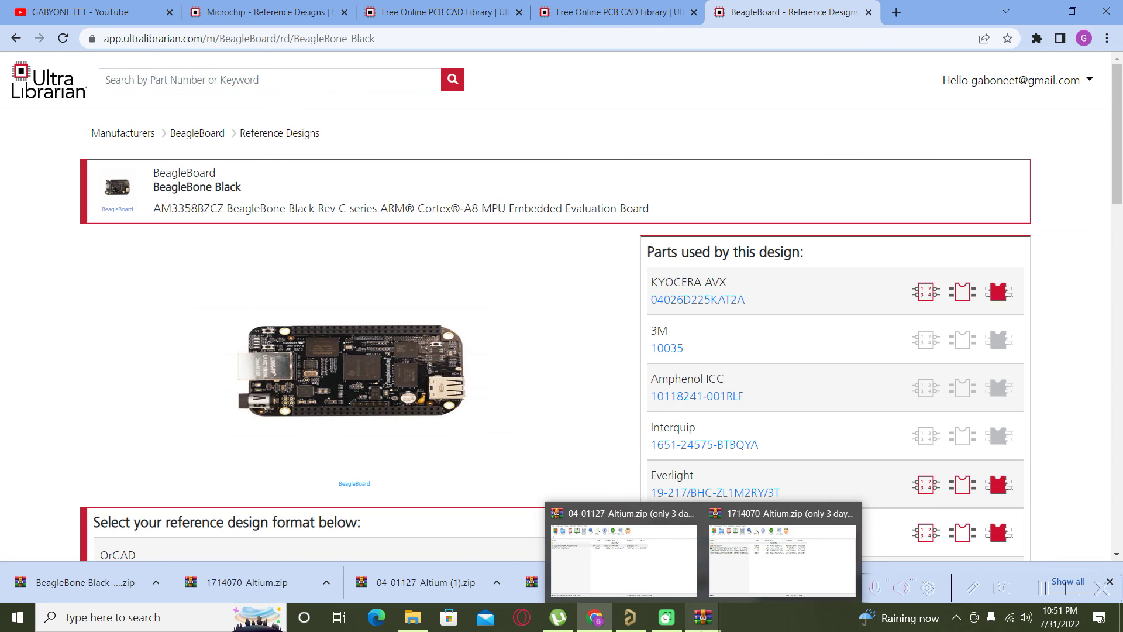